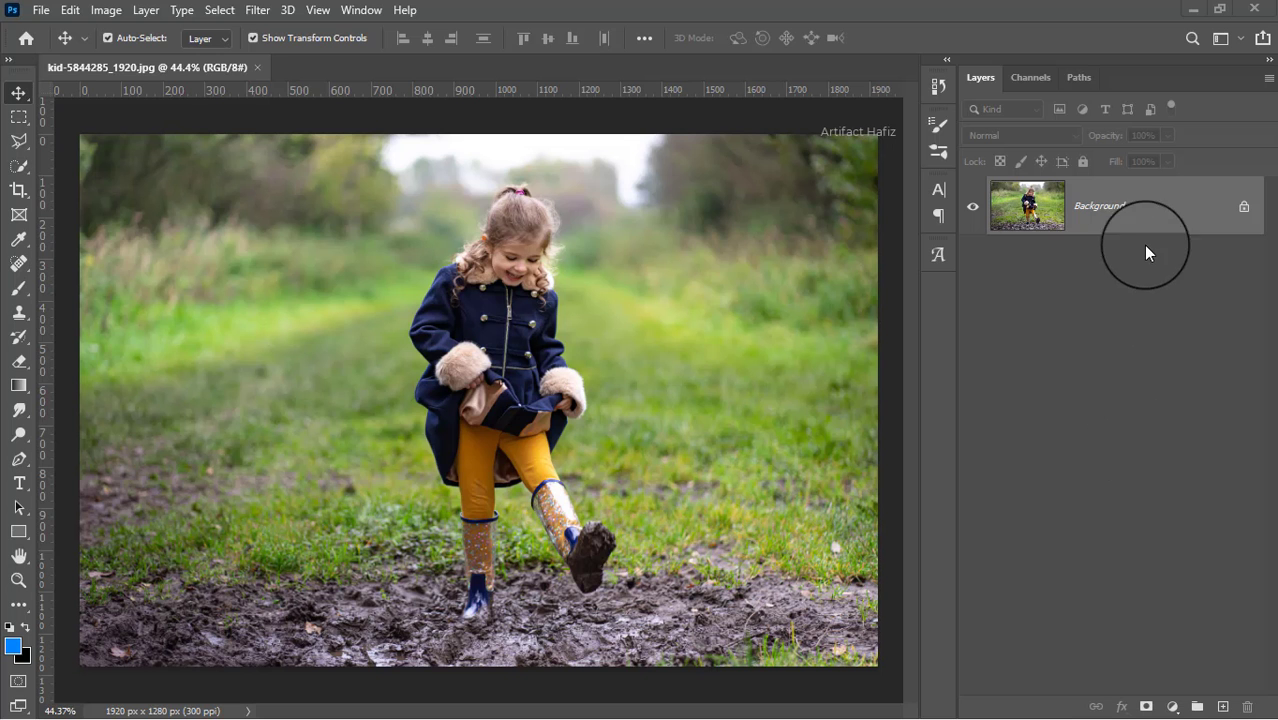
Step: Duplicate the Background layer twice, creating Background copy and Background copy 2
click(1137, 210)
drag(1133, 206, 1227, 704)
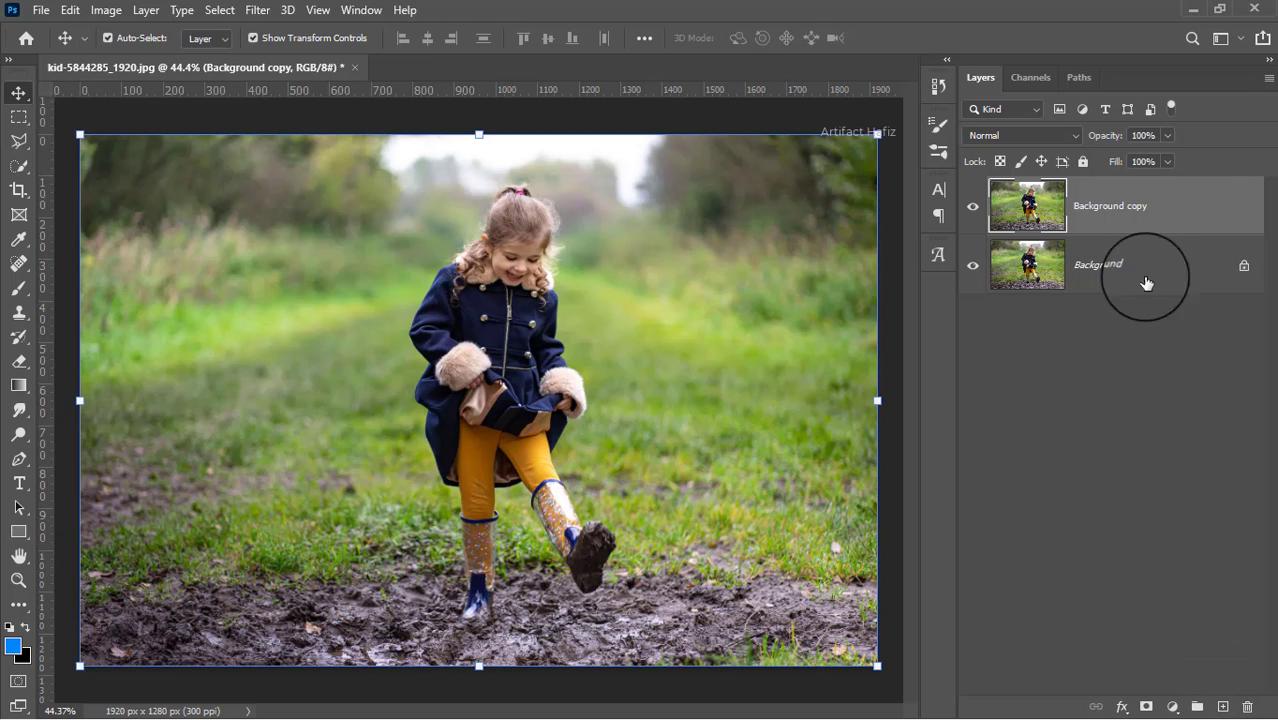
drag(1122, 197, 1222, 707)
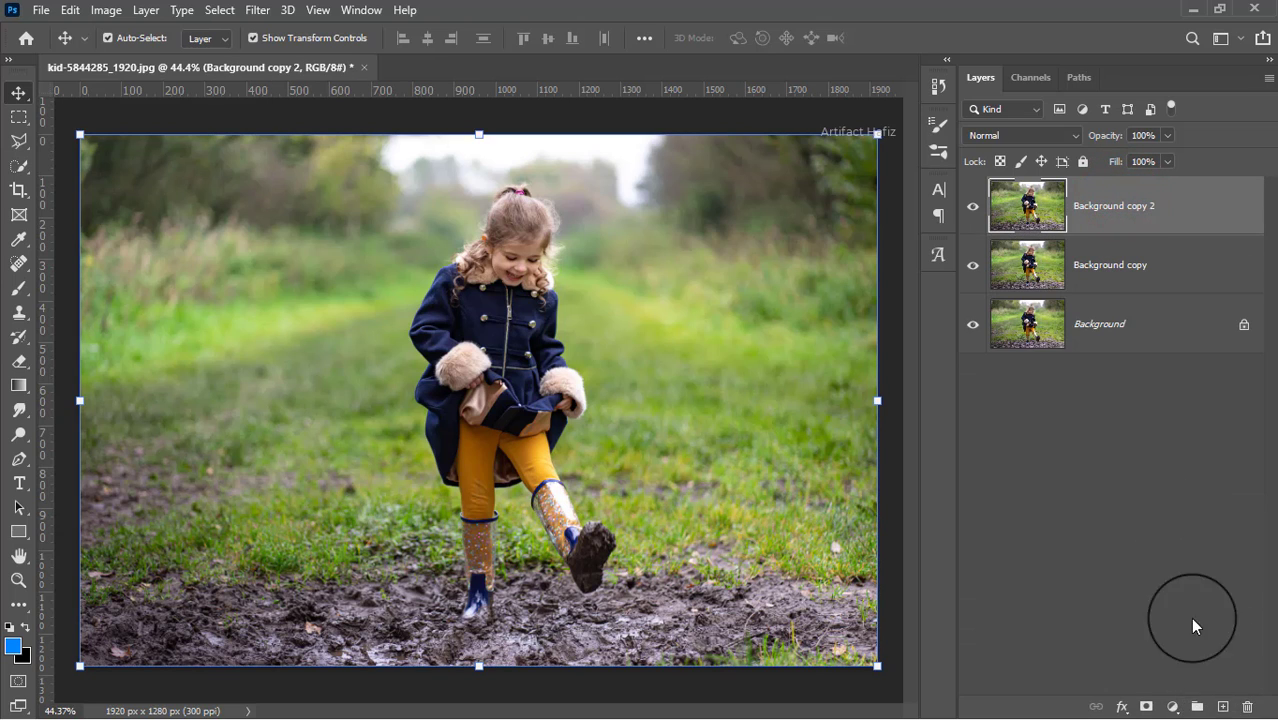
Step: Quick-select the girl's coat, head, hair, legs and both boots, tidying around the lower boot
click(18, 165)
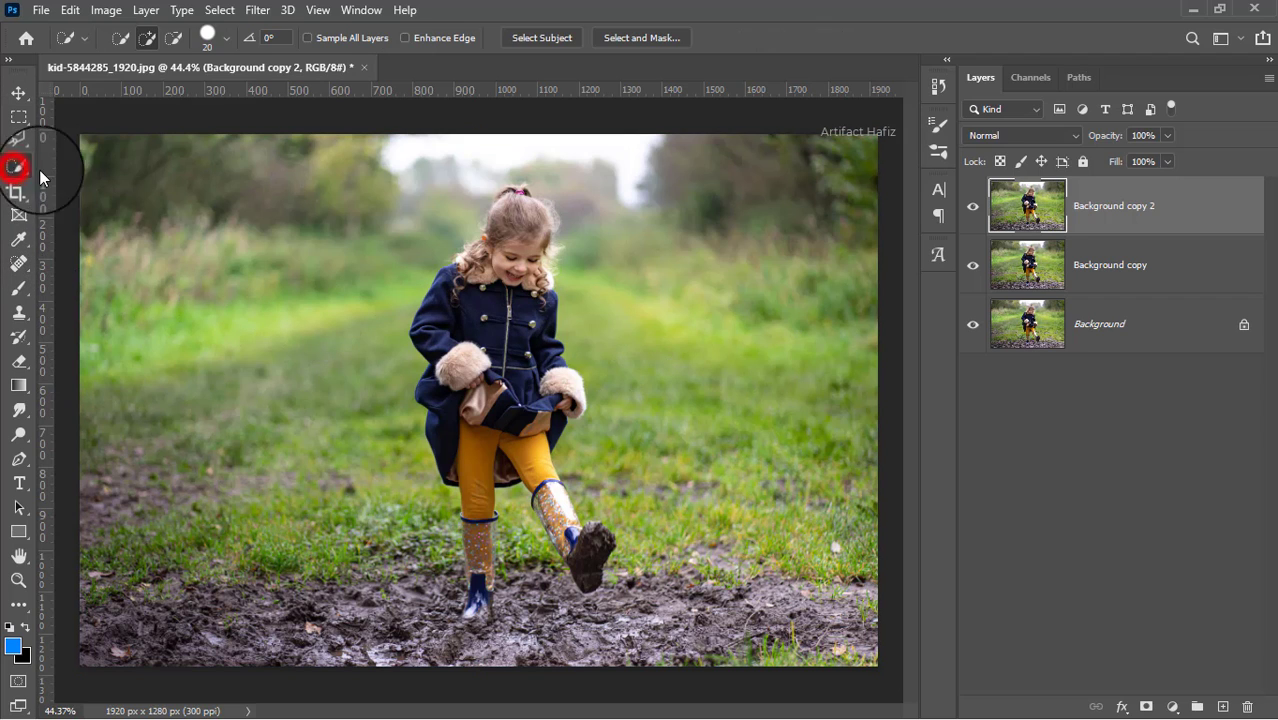
drag(465, 366, 501, 226)
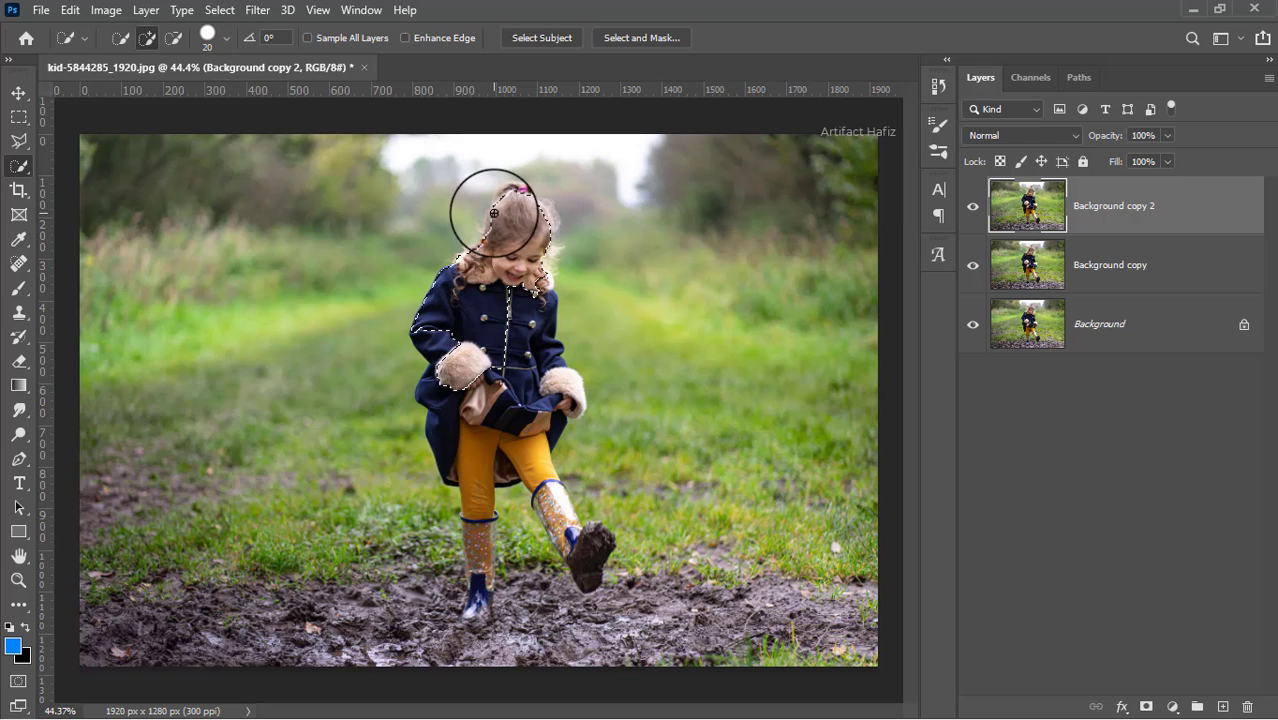
mouse_move(494, 213)
mouse_down()
mouse_move(473, 252)
mouse_move(485, 214)
mouse_move(523, 190)
mouse_up()
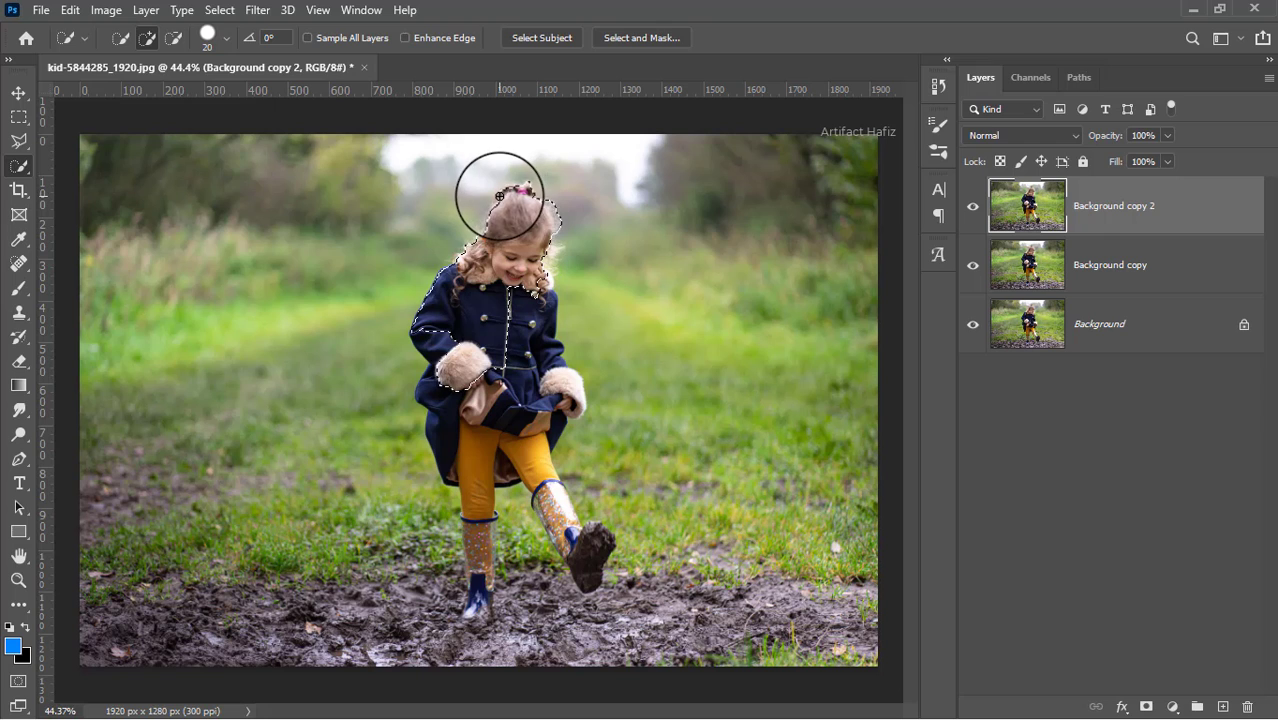
mouse_move(535, 271)
mouse_down()
mouse_move(551, 324)
mouse_move(465, 455)
mouse_up()
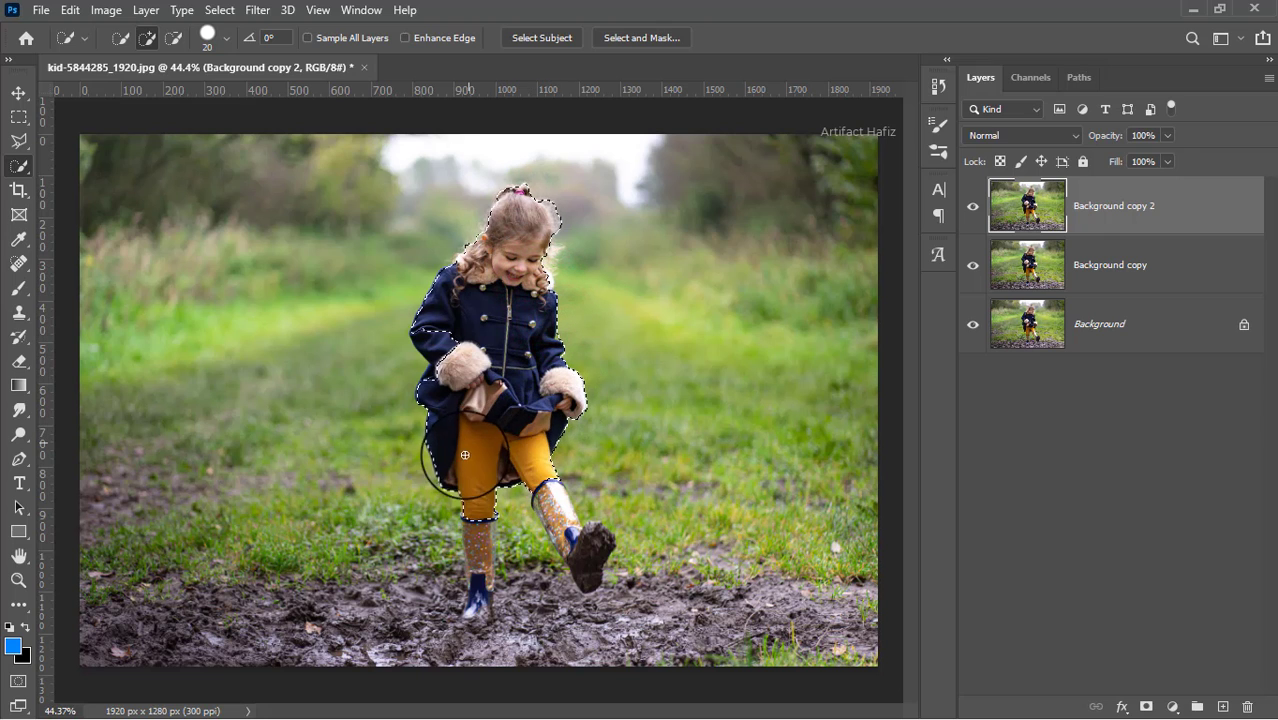
drag(470, 518, 471, 613)
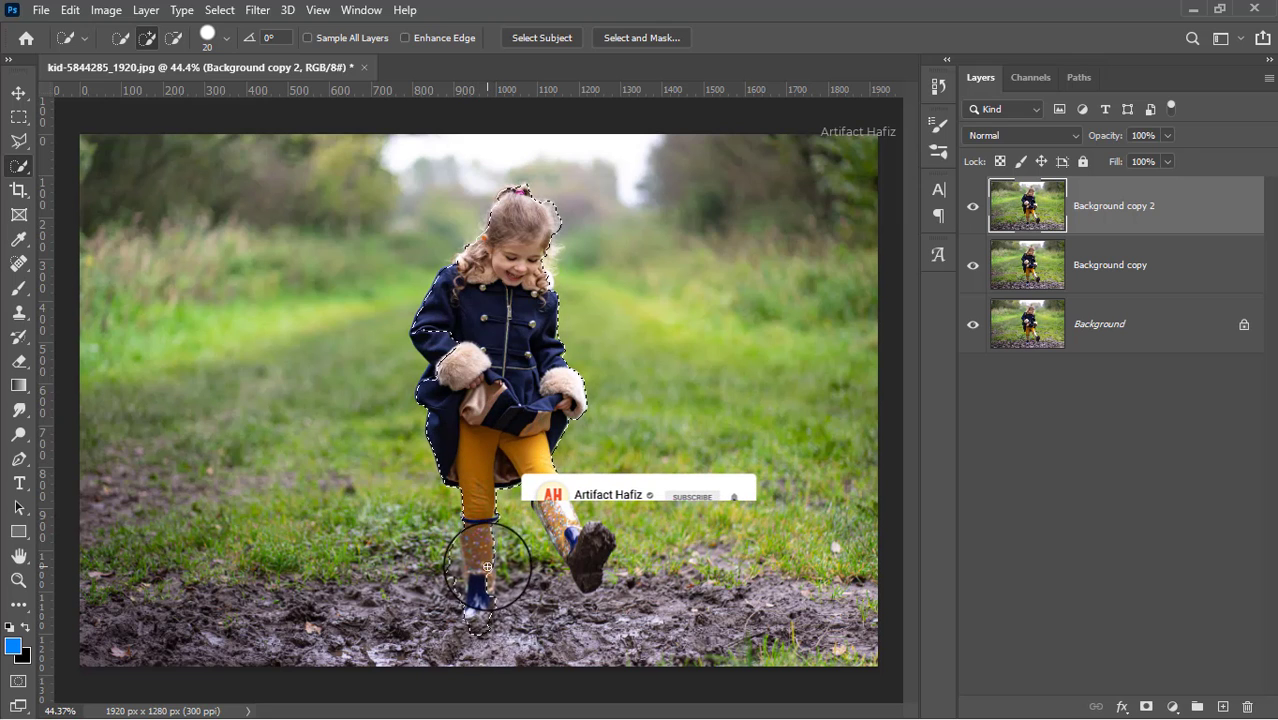
mouse_move(487, 567)
mouse_down()
mouse_move(545, 470)
mouse_move(587, 560)
mouse_move(532, 492)
mouse_move(538, 592)
mouse_move(523, 530)
mouse_up()
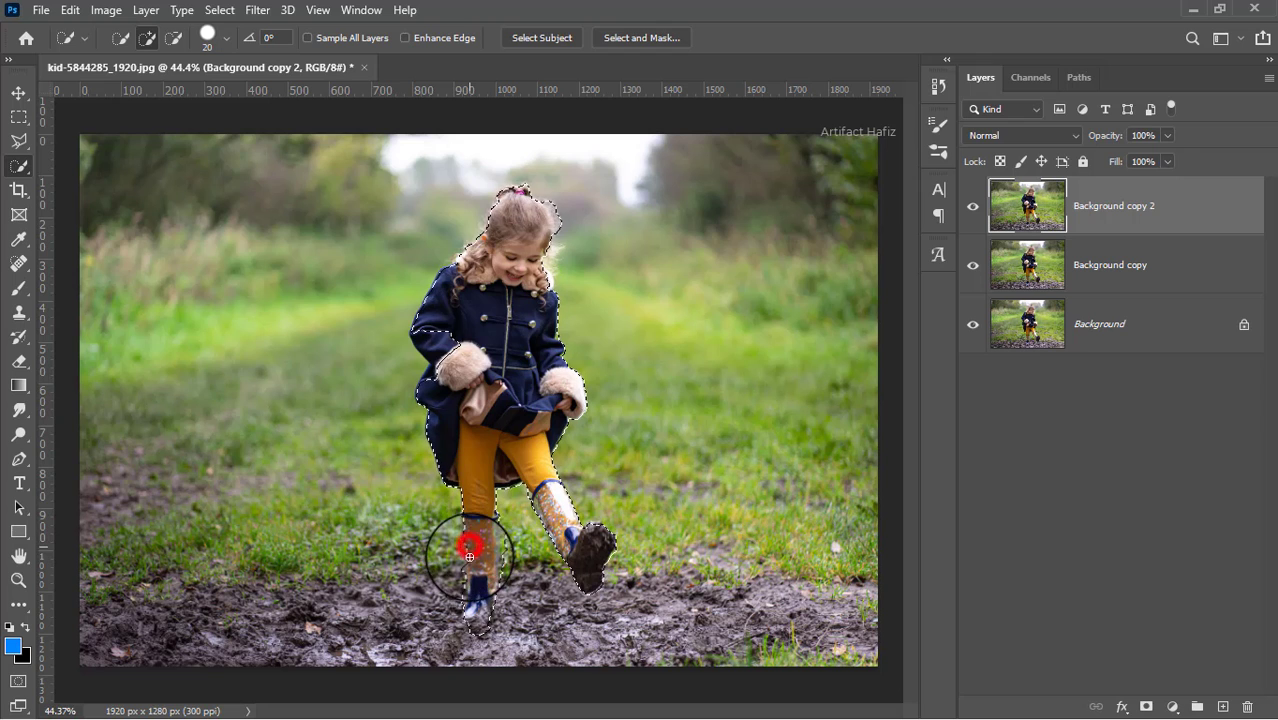
alt+click(459, 607)
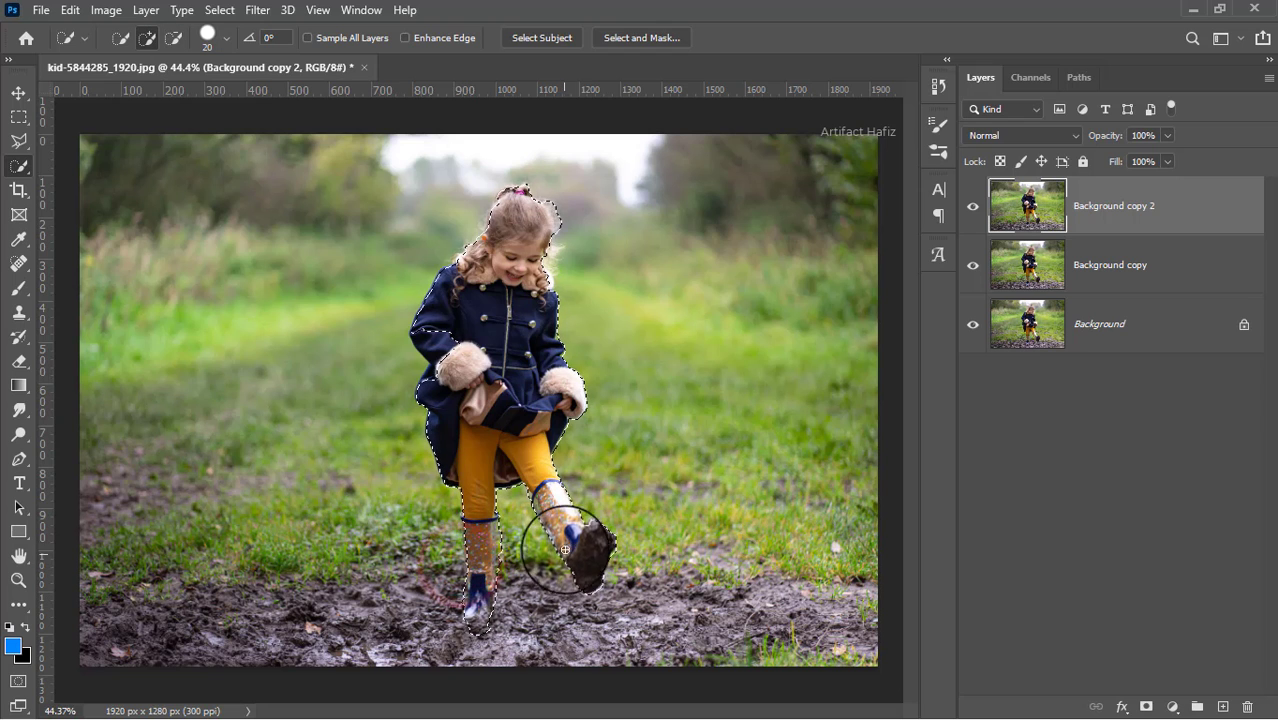
Step: In Select and Mask, refine the hair edge, add the coat sleeve back, and accept
click(645, 40)
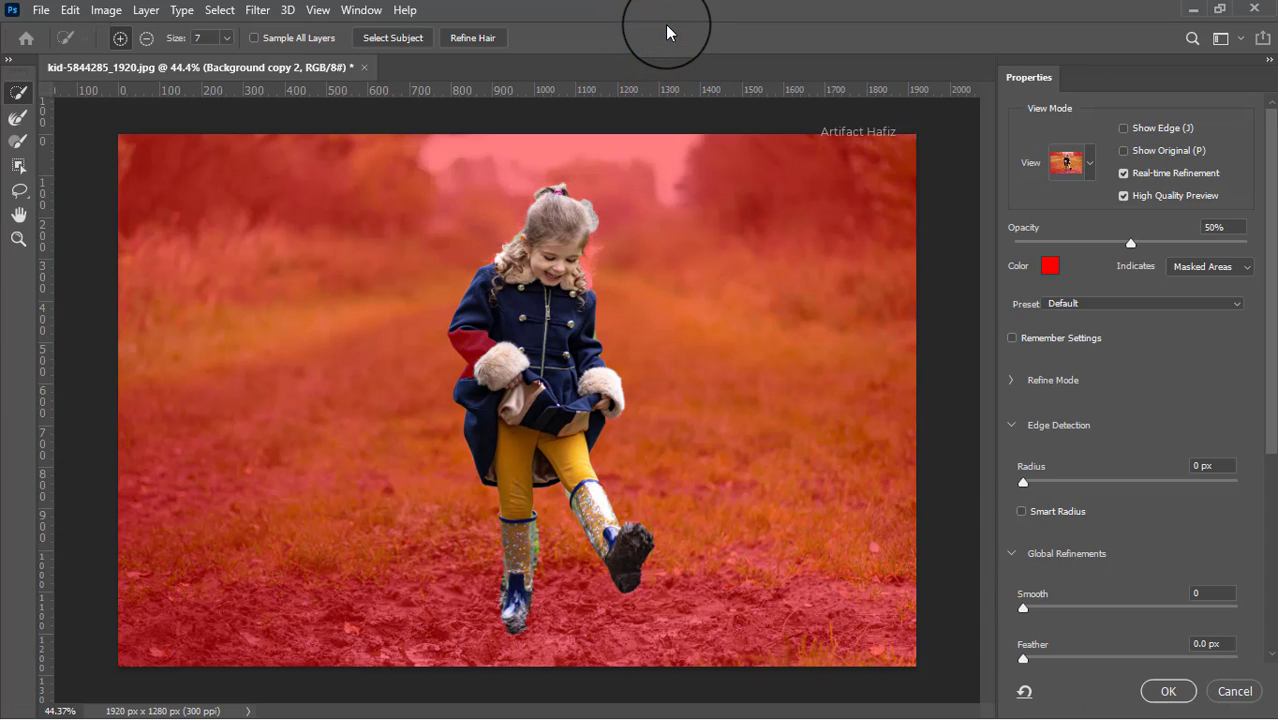
click(16, 118)
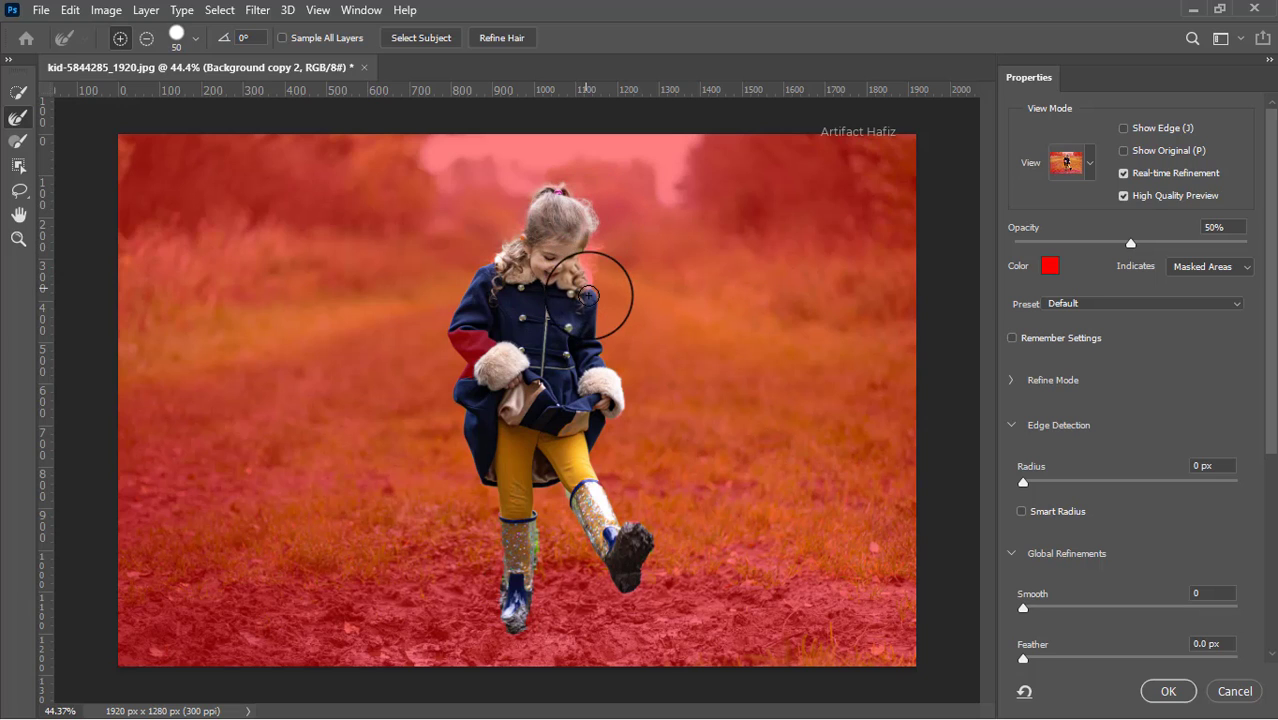
mouse_move(588, 296)
mouse_down()
mouse_move(598, 270)
mouse_move(584, 242)
mouse_move(604, 338)
mouse_move(633, 365)
mouse_move(613, 456)
mouse_move(599, 442)
mouse_move(651, 543)
mouse_move(633, 594)
mouse_move(617, 549)
mouse_move(602, 559)
mouse_move(539, 527)
mouse_move(523, 621)
mouse_move(497, 597)
mouse_up()
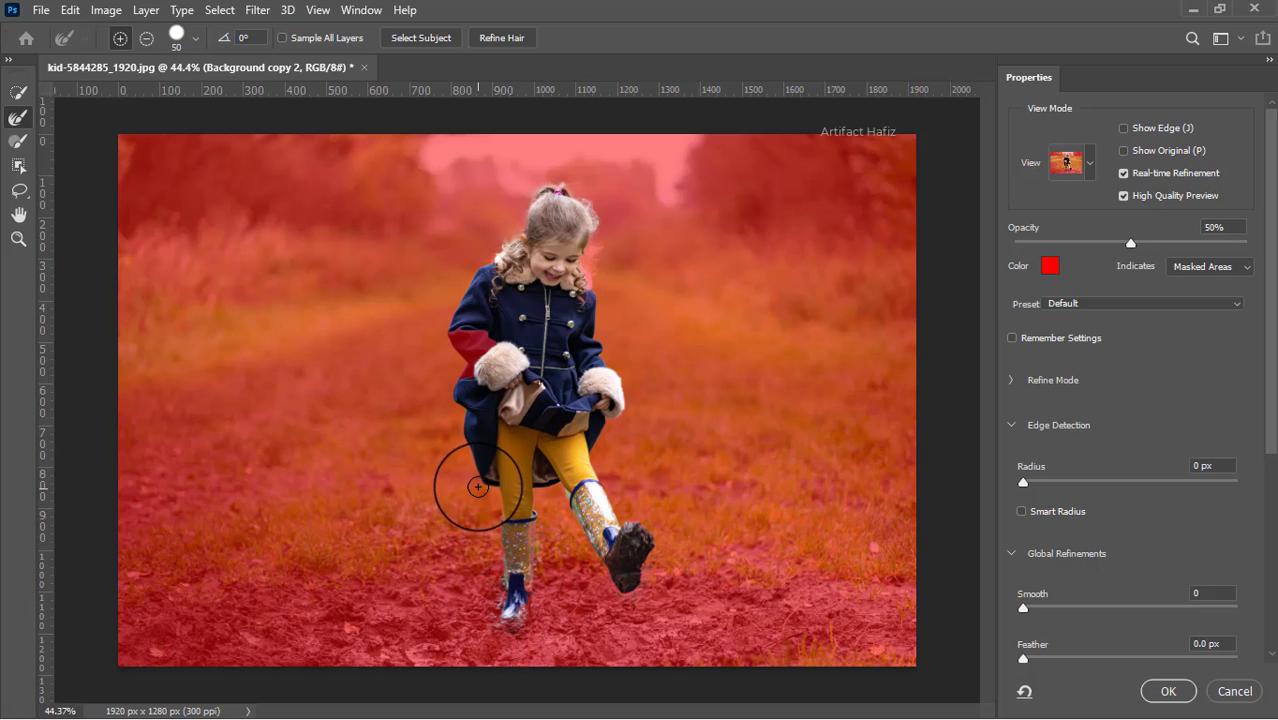
drag(485, 330, 396, 338)
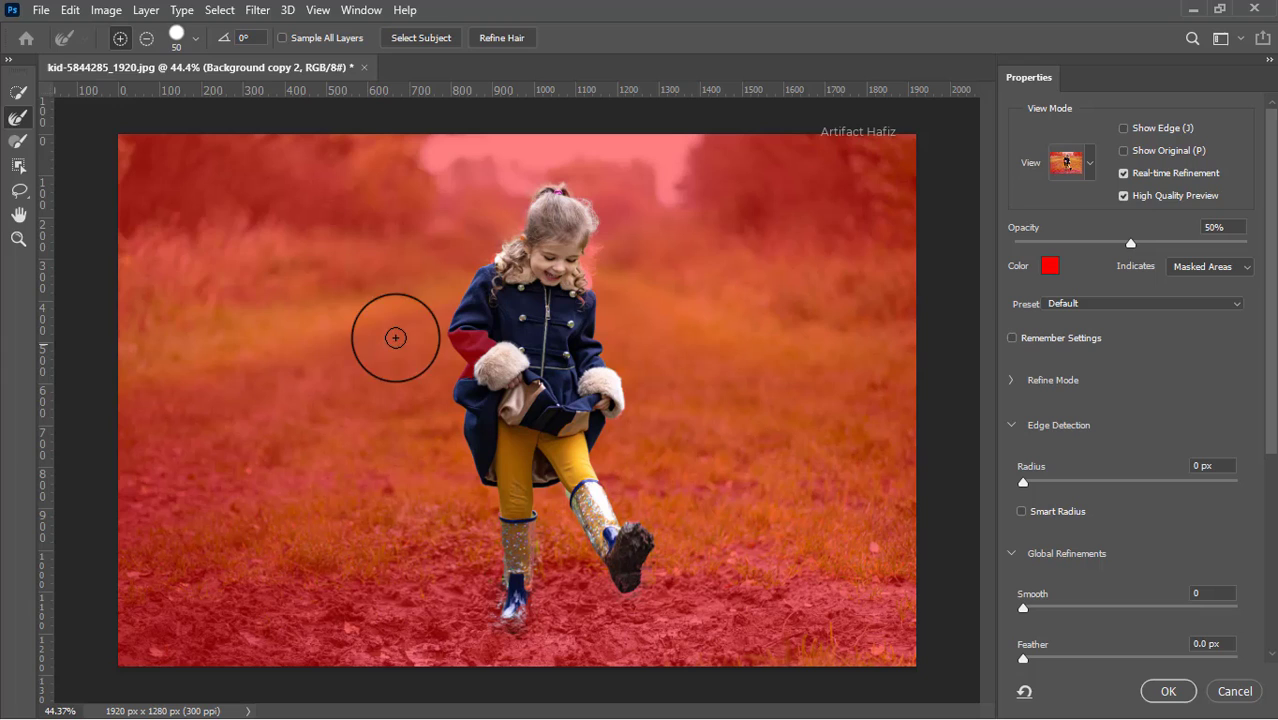
click(19, 91)
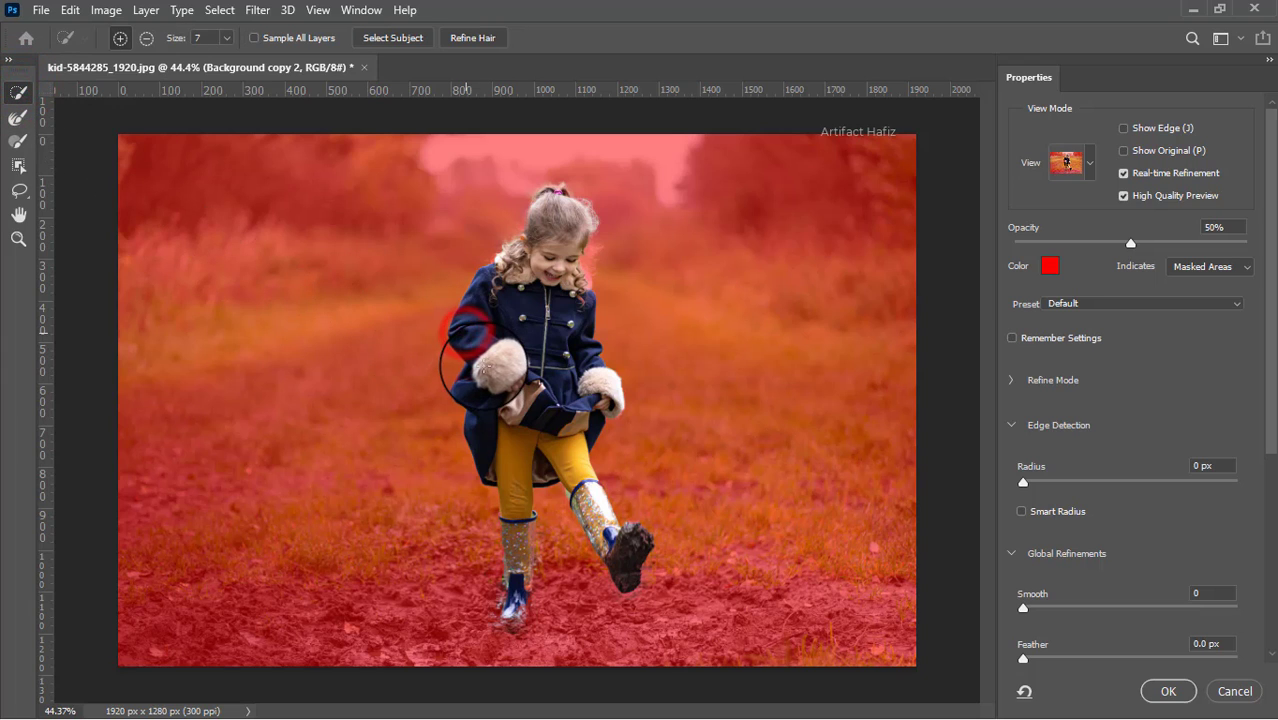
drag(484, 369, 475, 384)
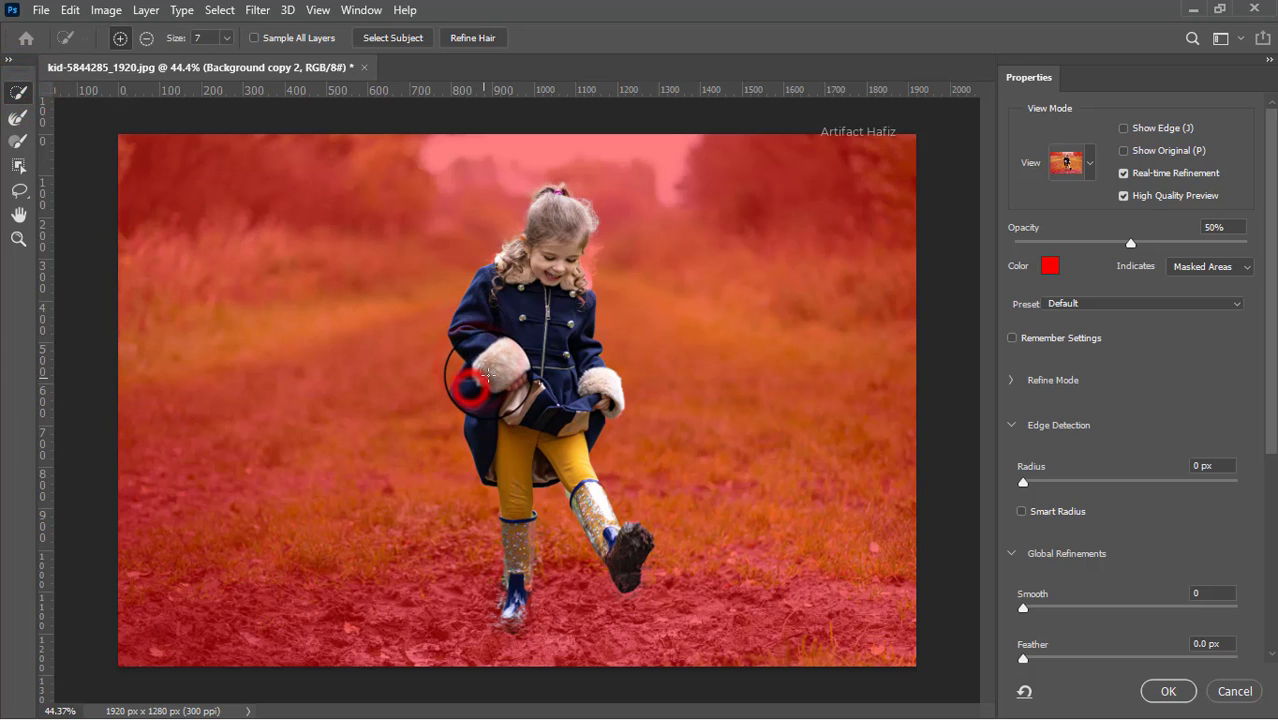
click(1158, 691)
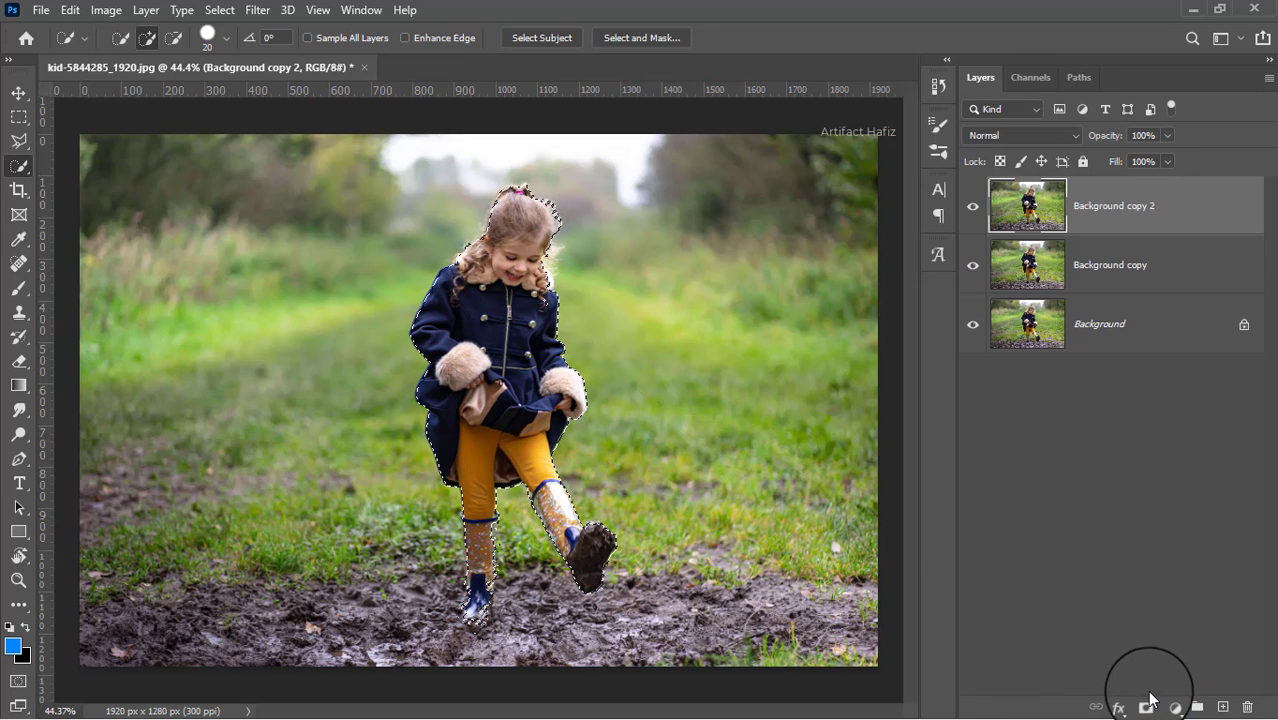
Step: Mask Background copy 2 to the girl, hide it, and load her mask as a selection on Background copy
click(1146, 705)
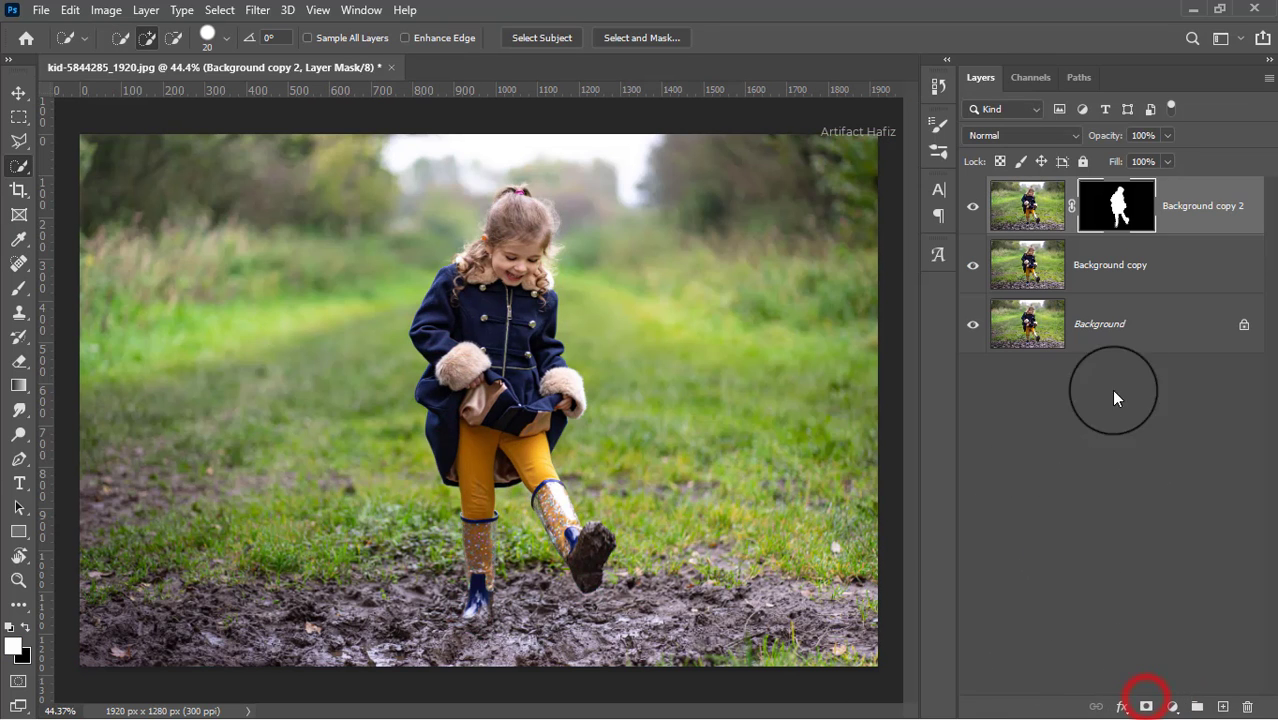
click(1110, 265)
click(966, 214)
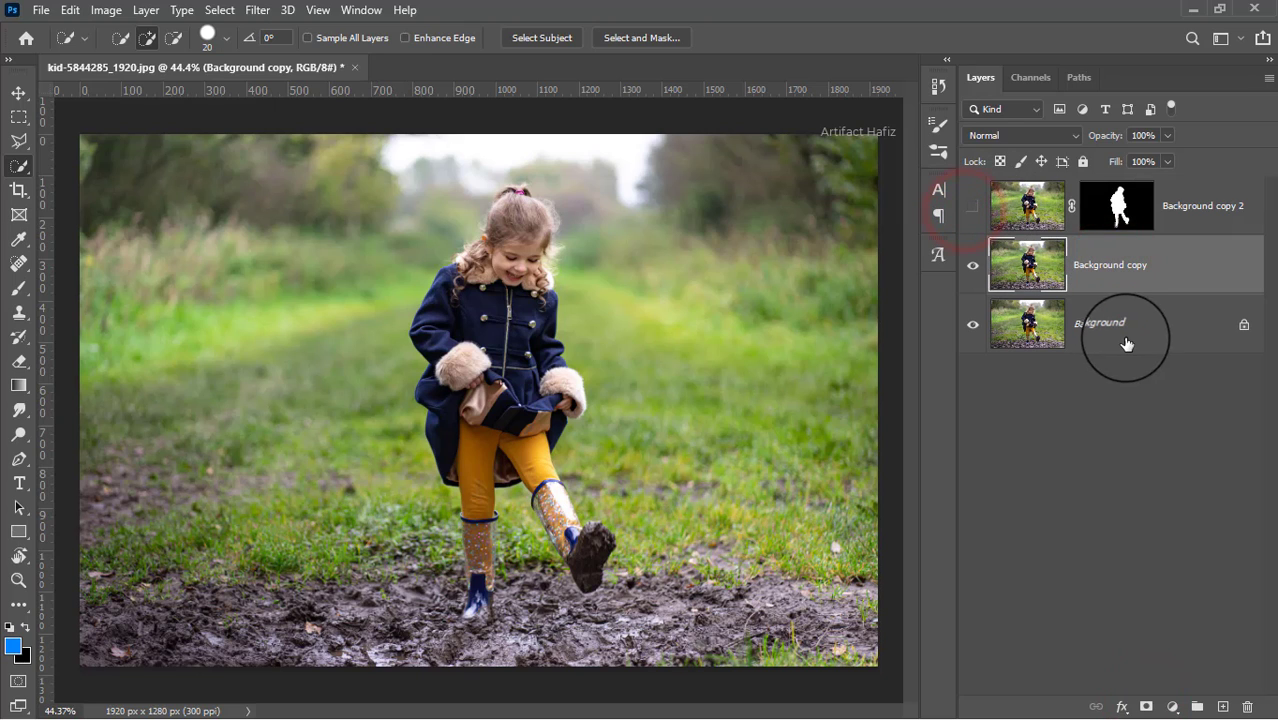
click(1126, 215)
right_click(1126, 215)
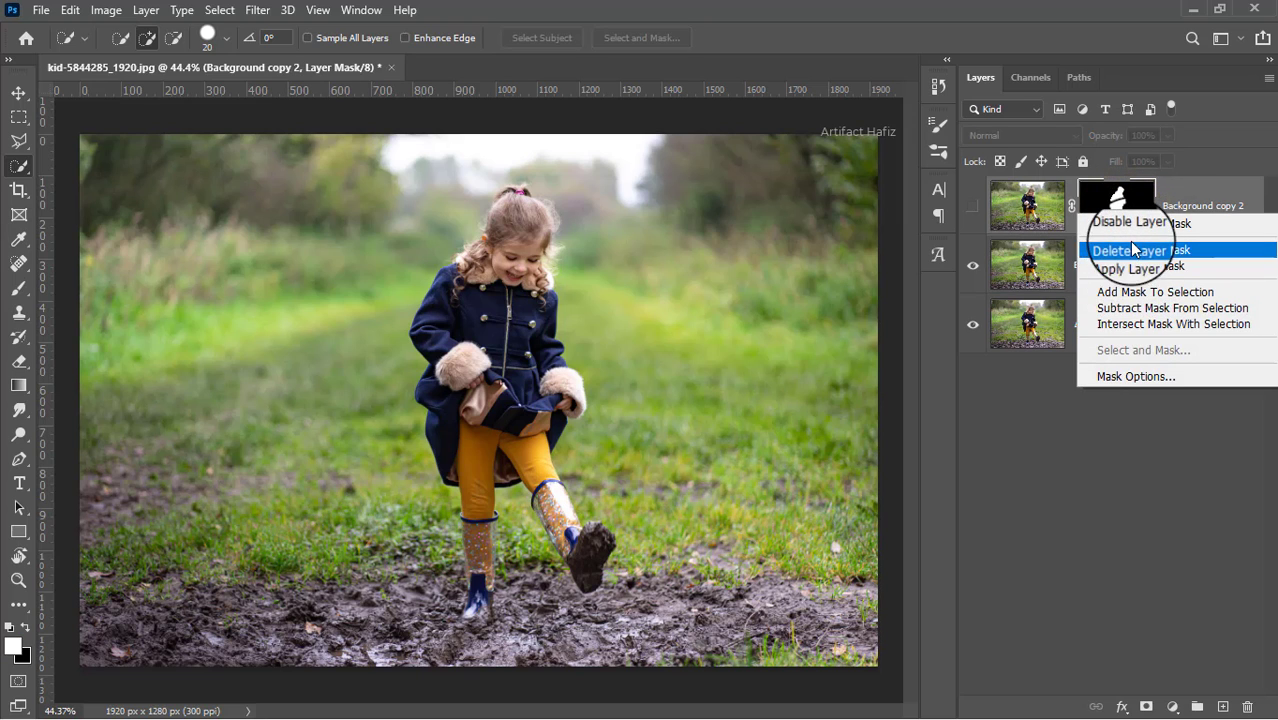
click(1135, 293)
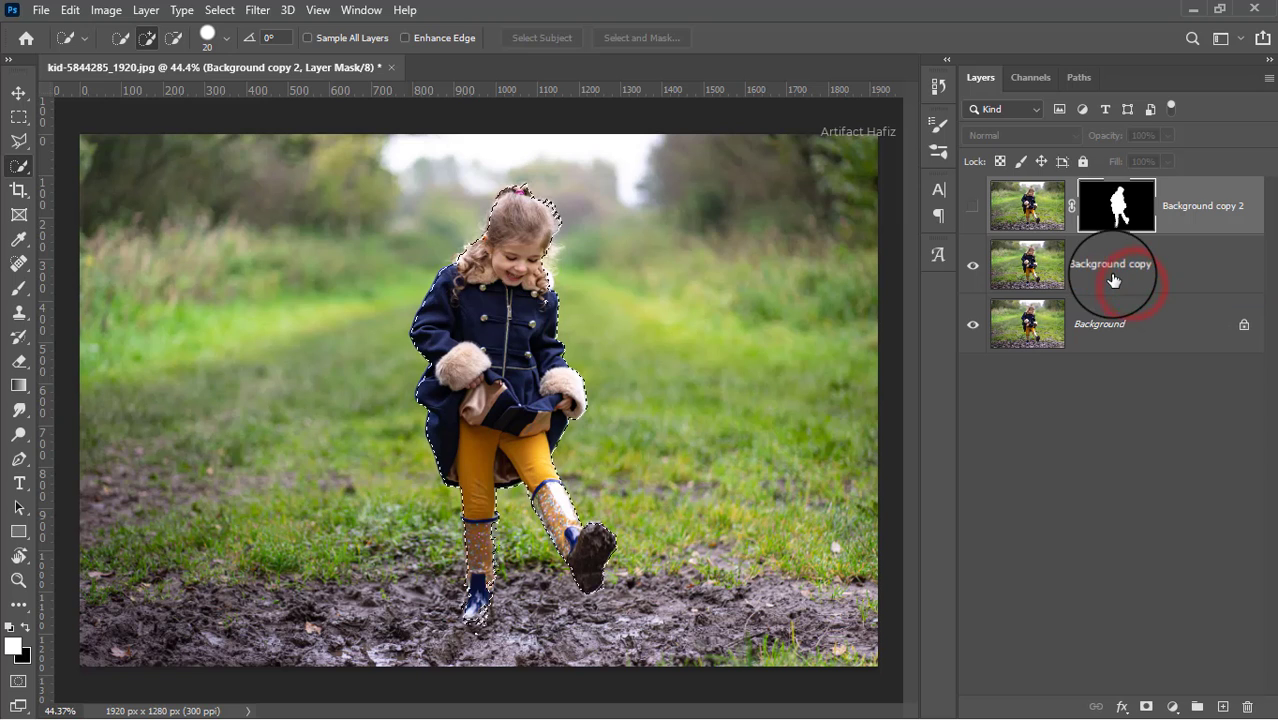
click(1113, 271)
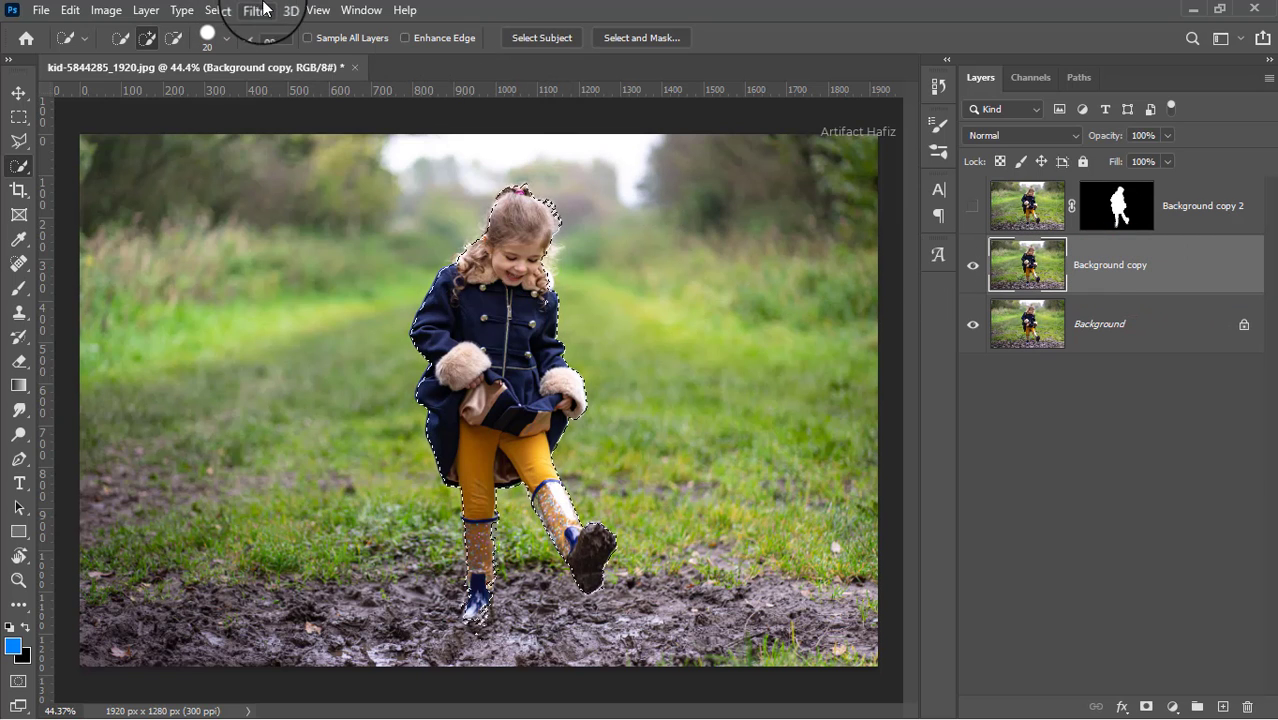
Step: Expand the girl selection by 15 pixels
click(220, 9)
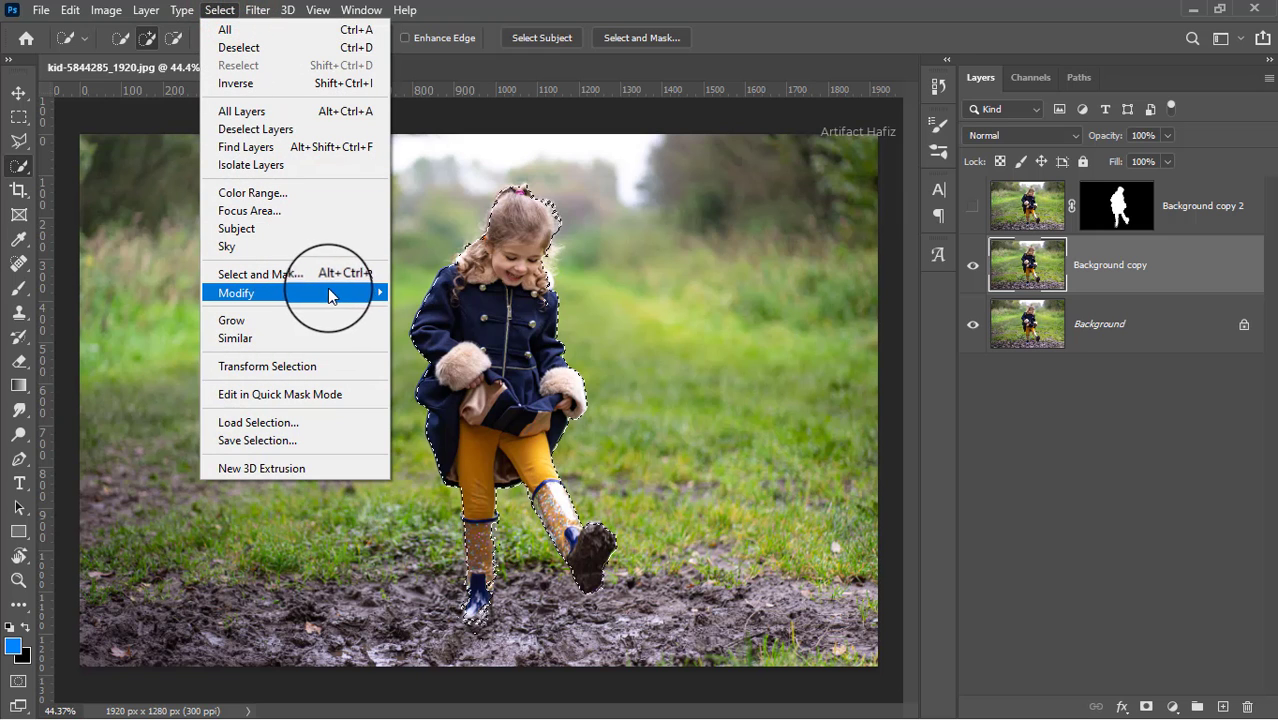
mouse_move(236, 293)
click(408, 329)
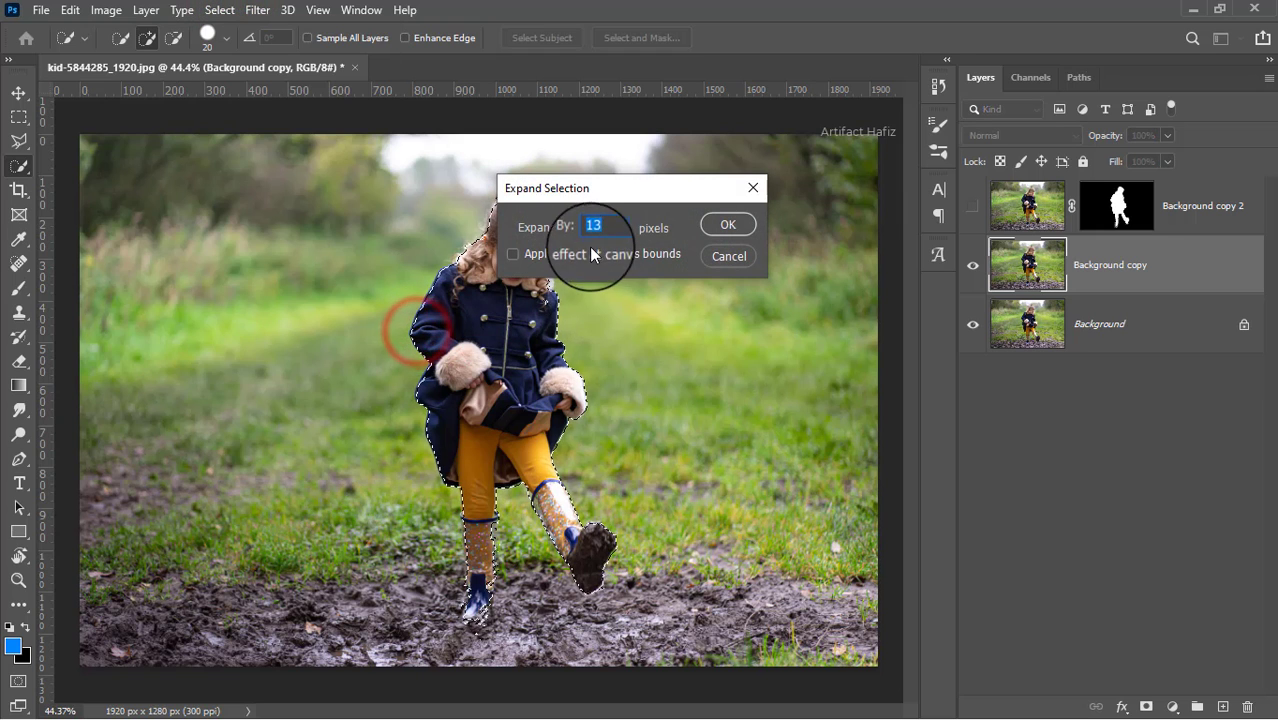
key(Up)
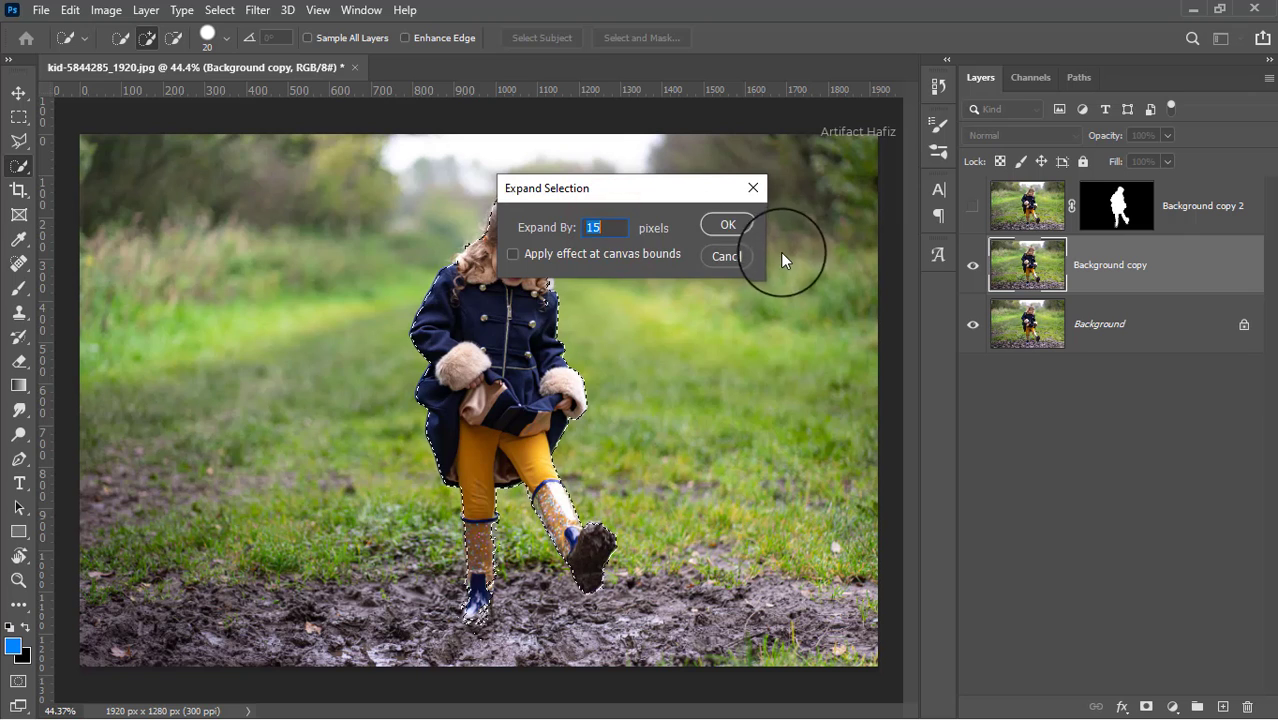
click(748, 225)
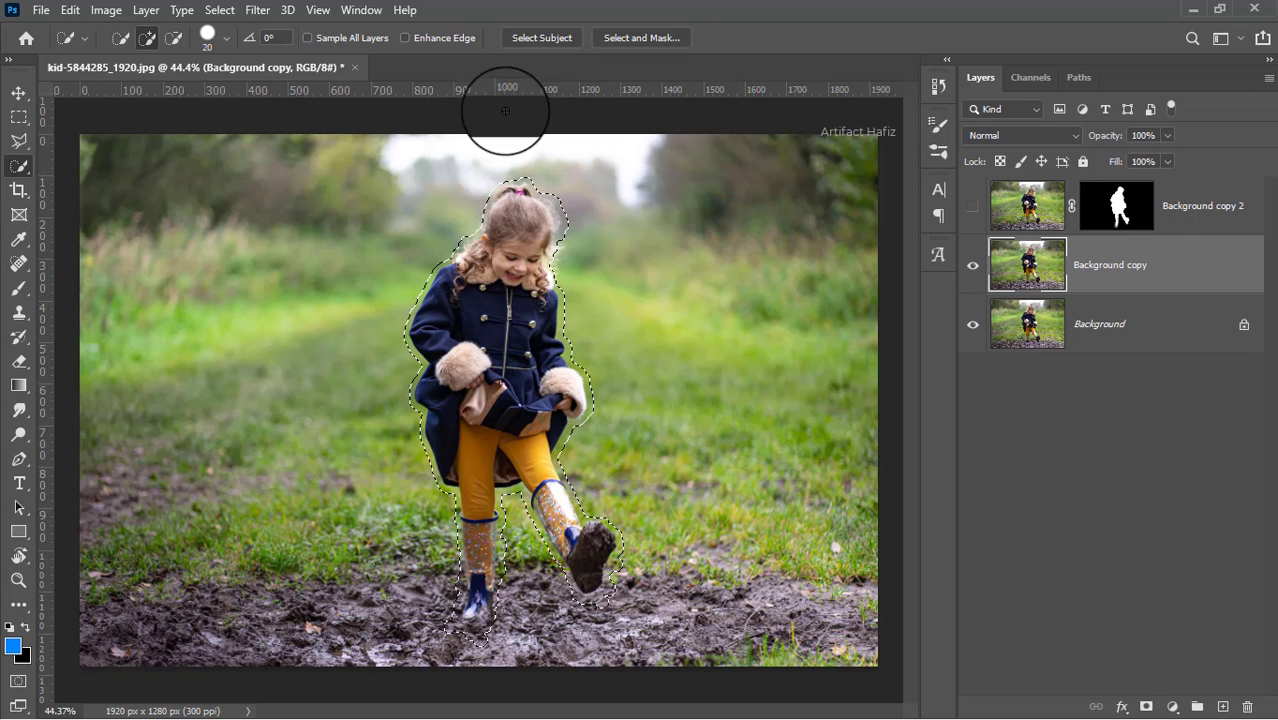
Step: Fill the expanded selection with Content-Aware contents to remove the girl
click(98, 12)
mouse_move(170, 58)
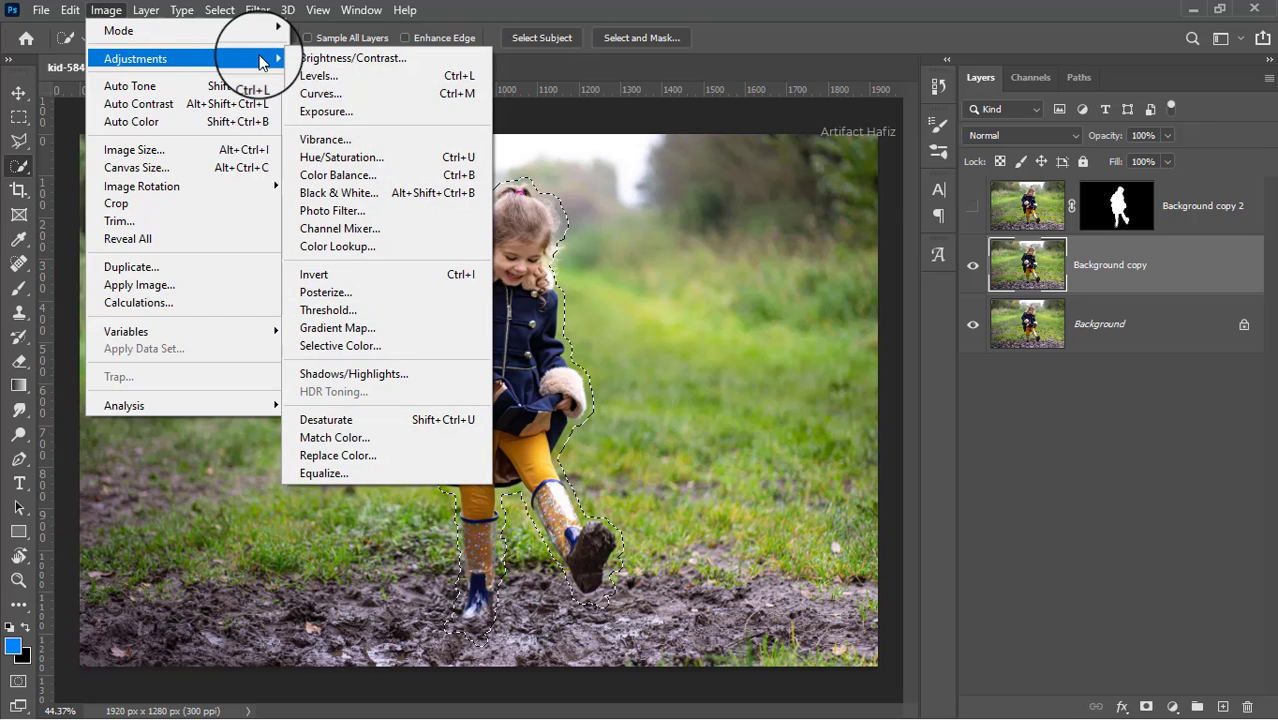
click(105, 10)
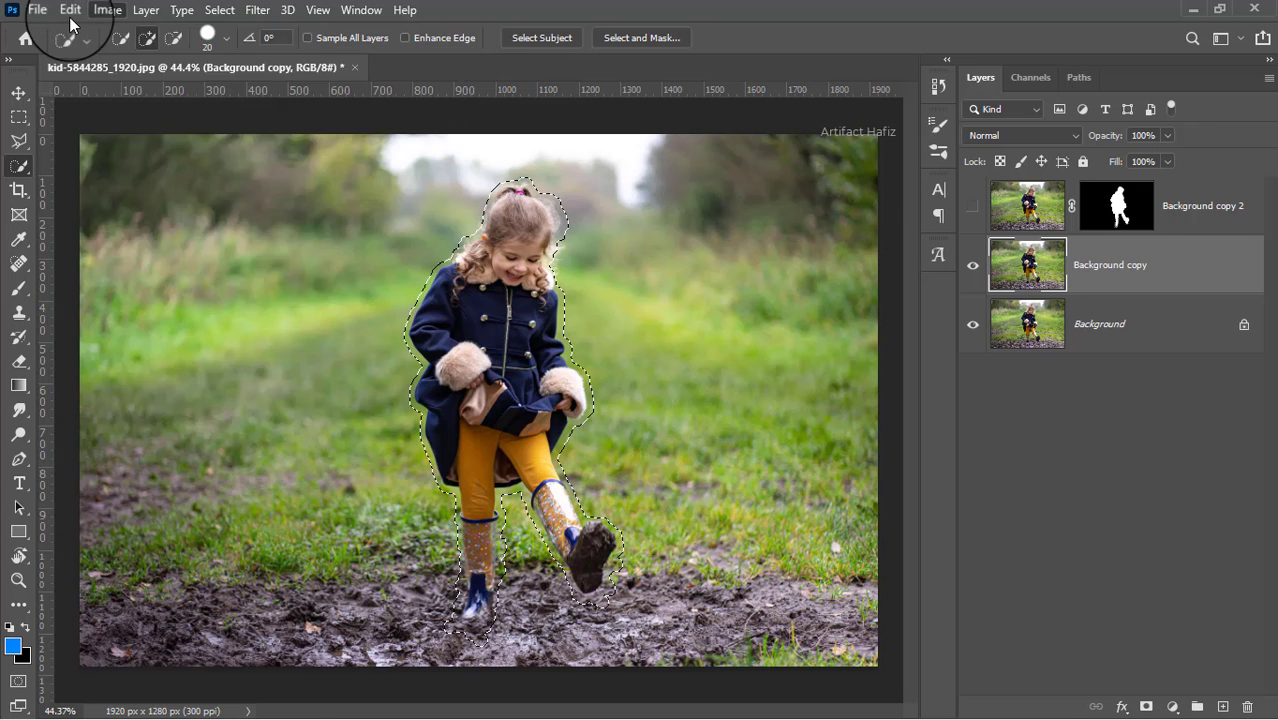
click(70, 10)
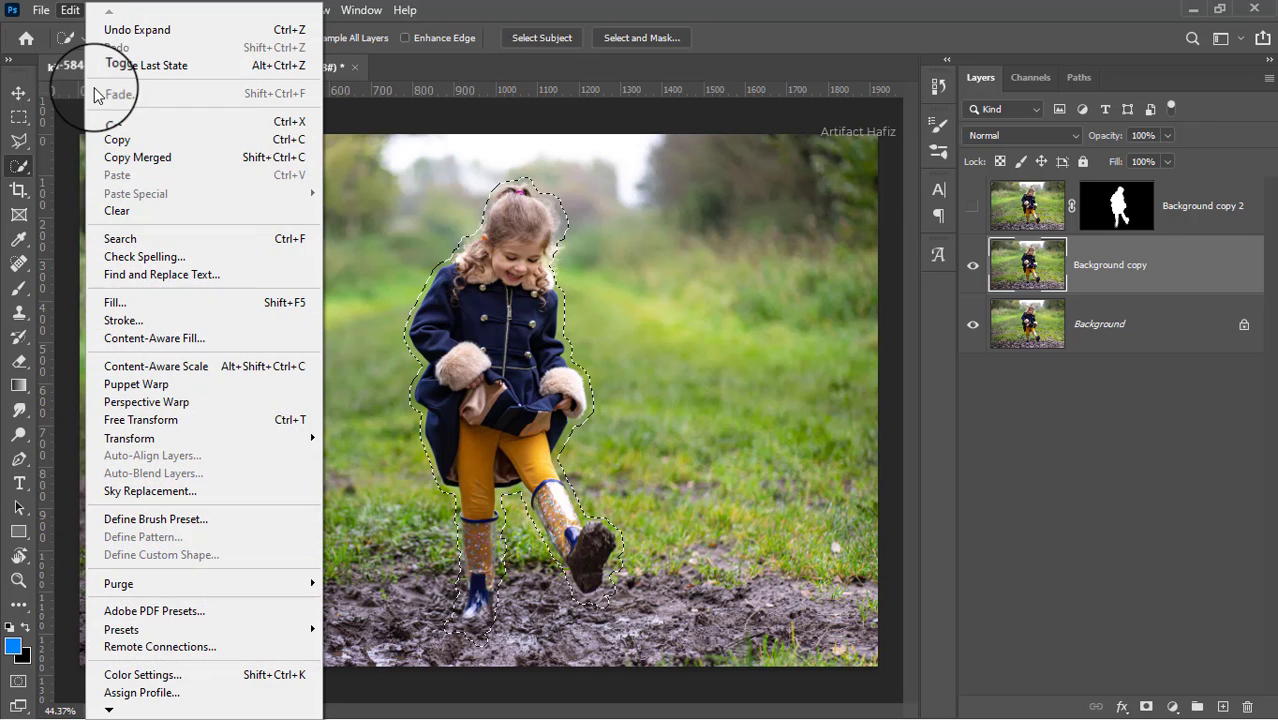
click(111, 300)
click(882, 365)
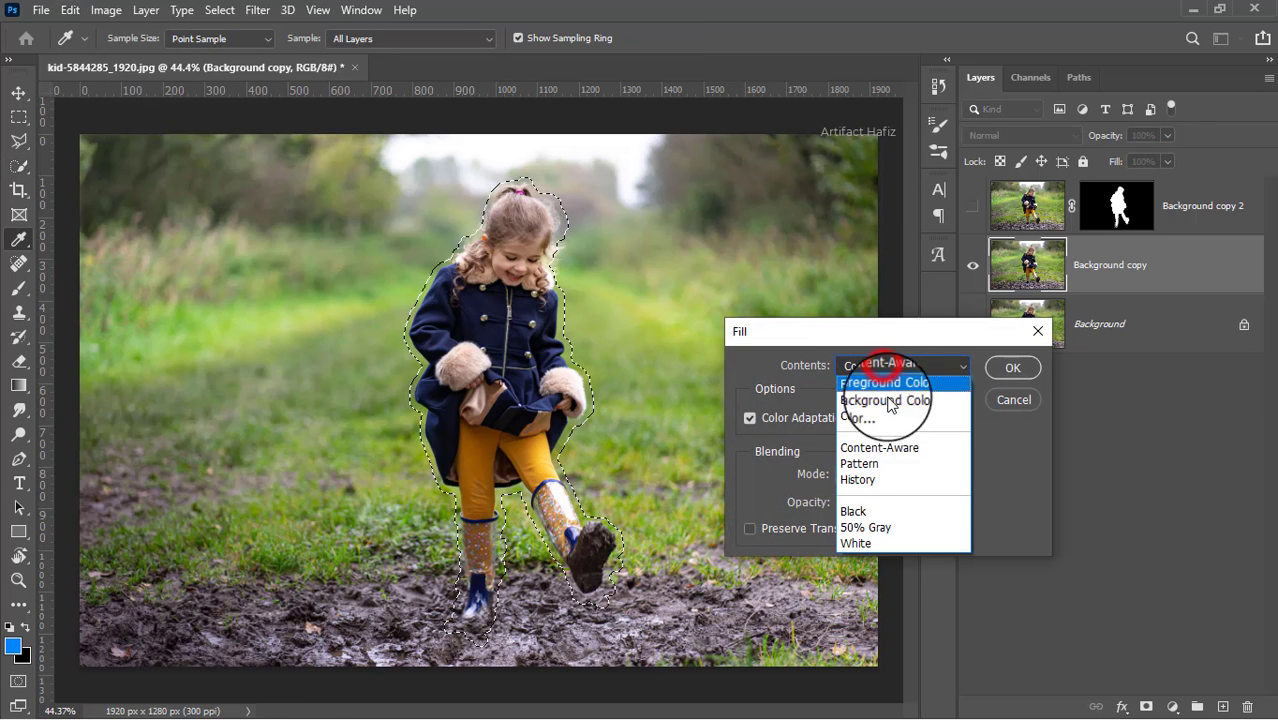
click(890, 447)
click(1008, 367)
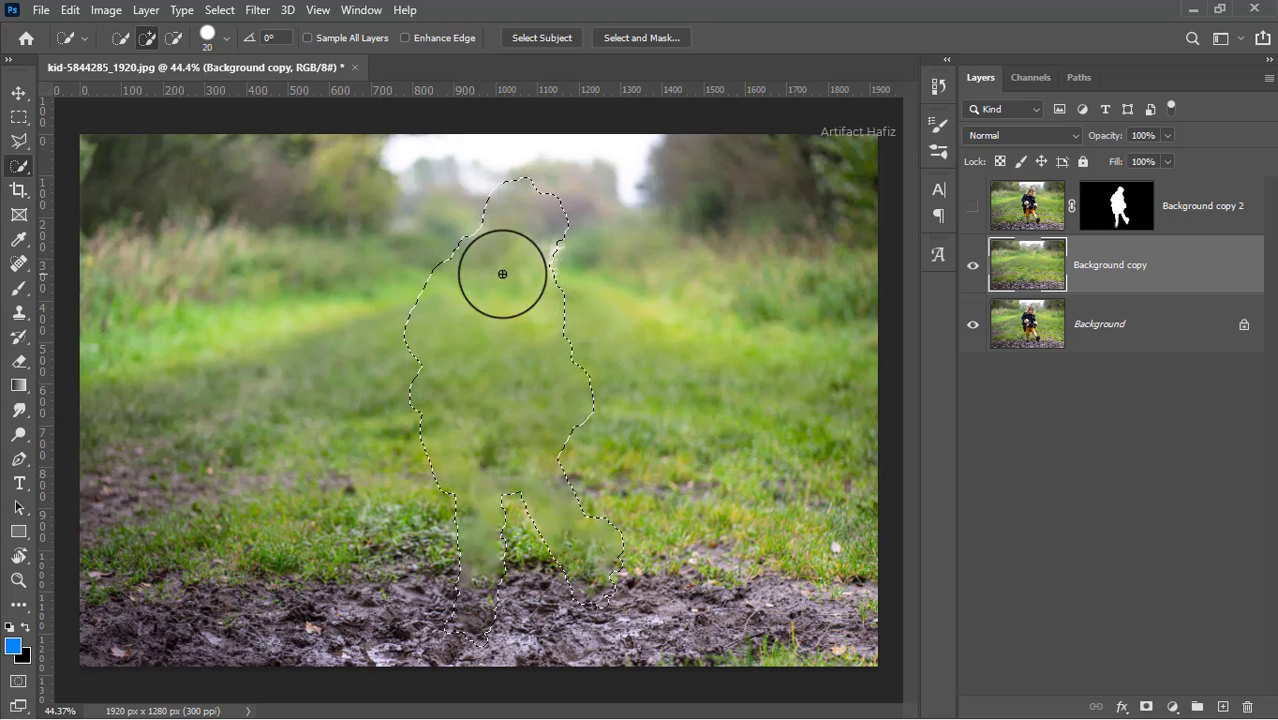
Step: Deselect, compare by toggling Background copy 2, then leave it hidden with Background copy active
click(216, 10)
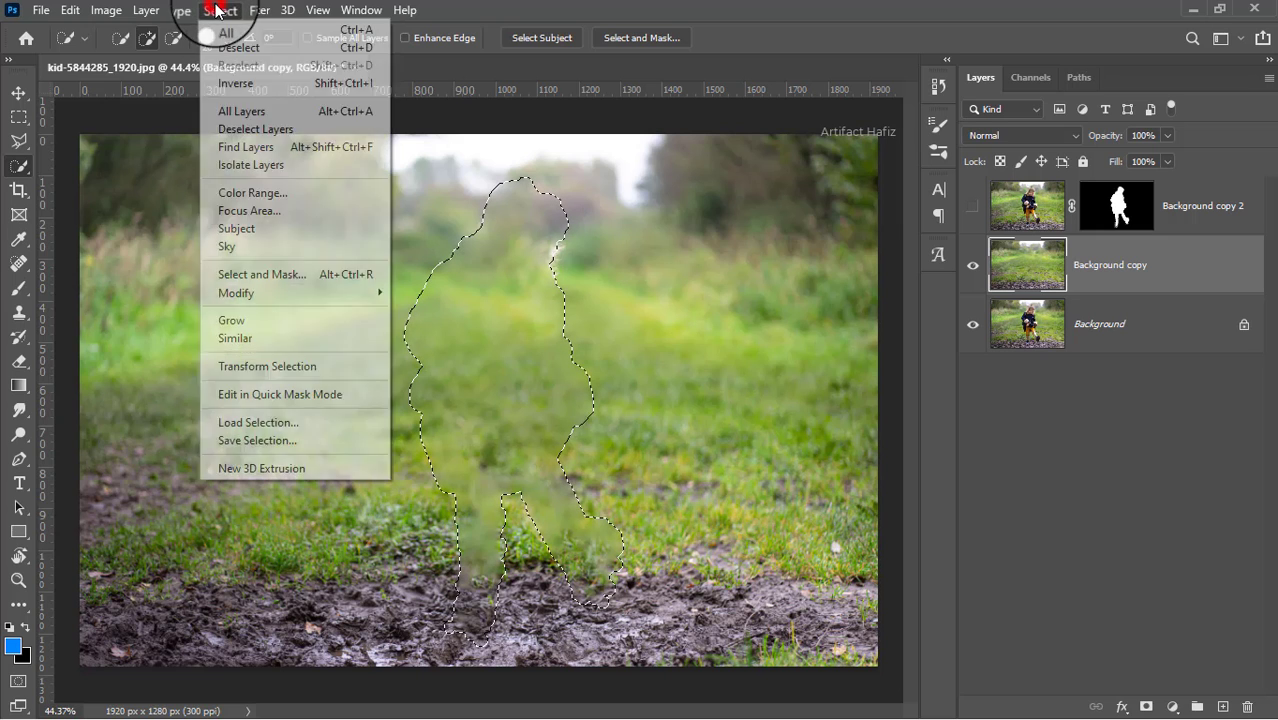
click(230, 47)
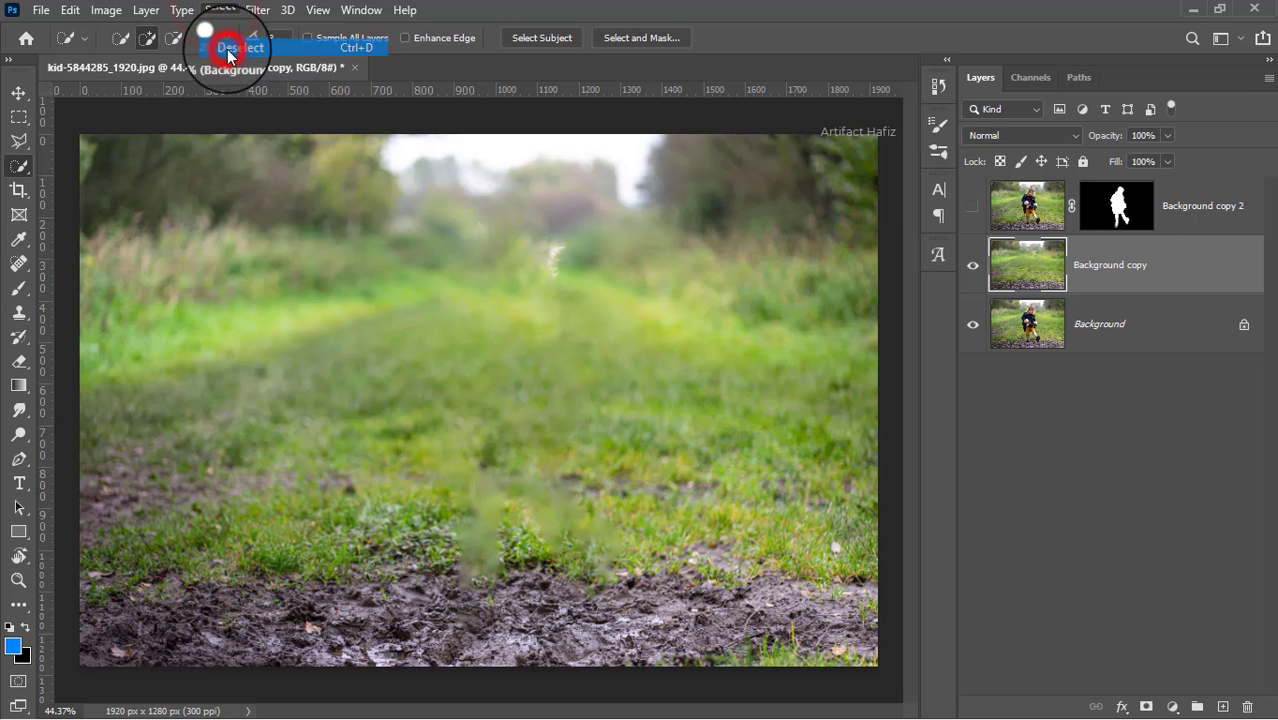
click(971, 207)
click(971, 207)
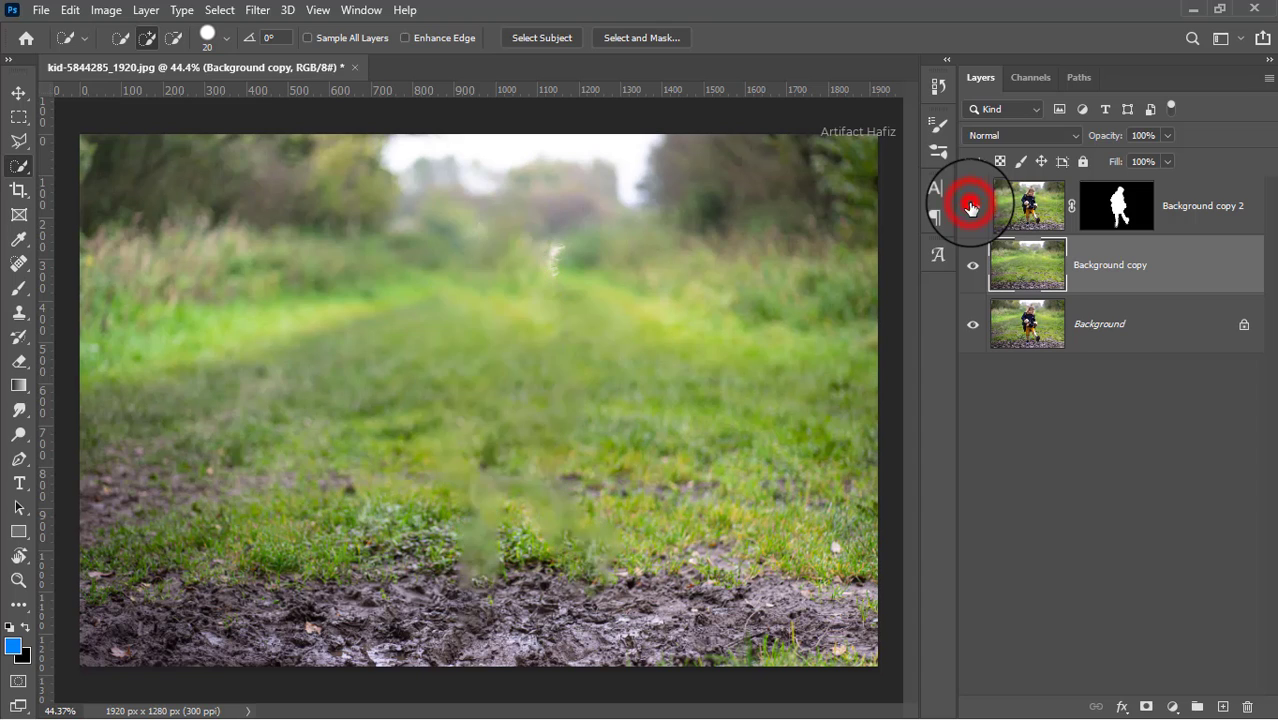
click(971, 207)
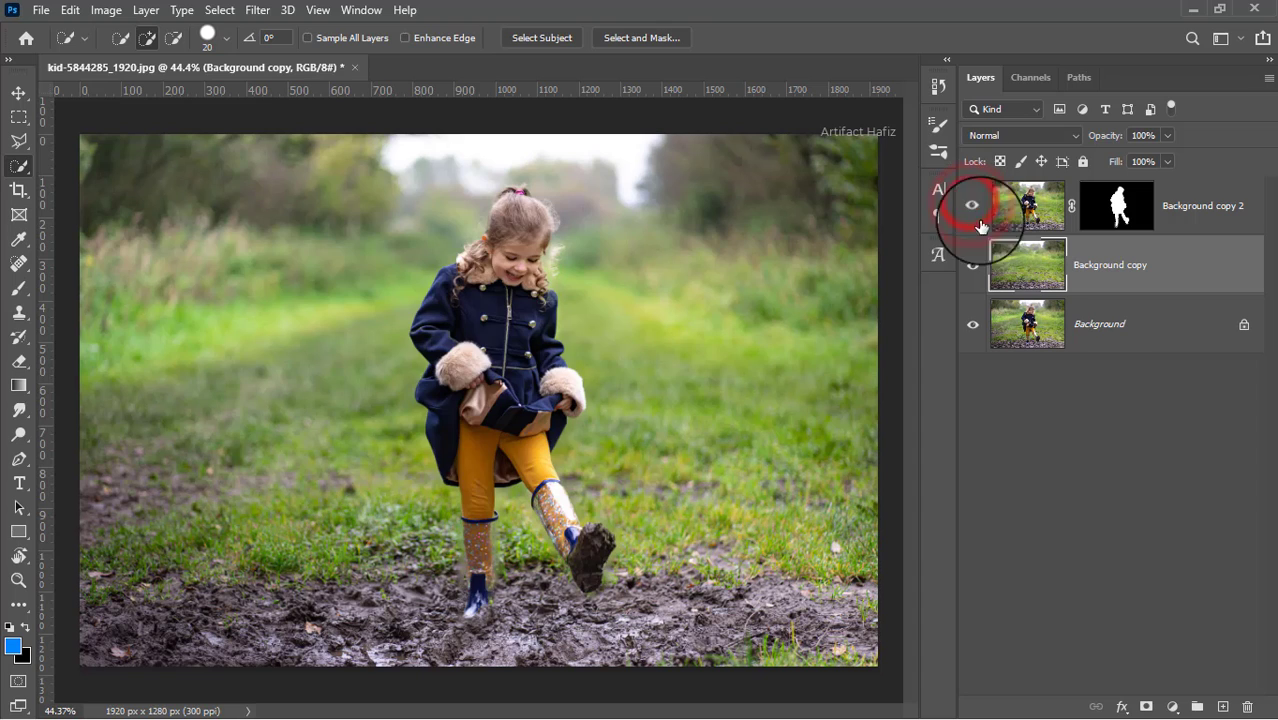
click(1091, 264)
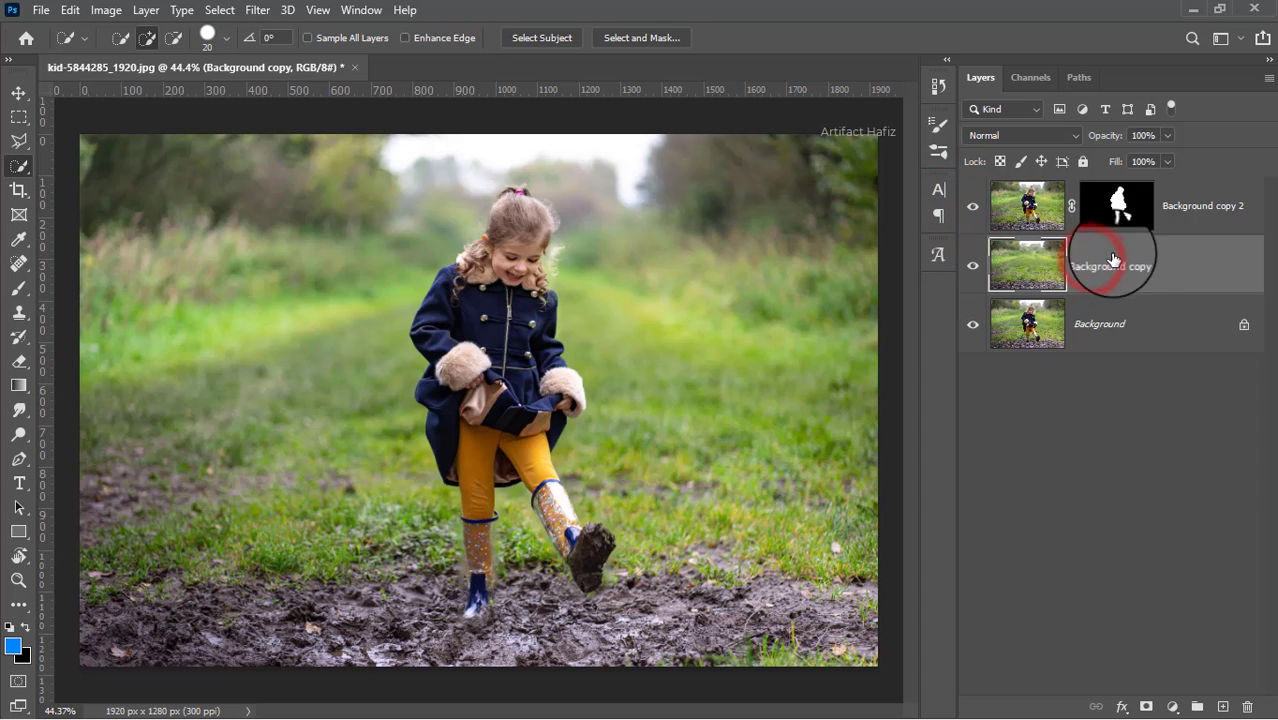
click(972, 213)
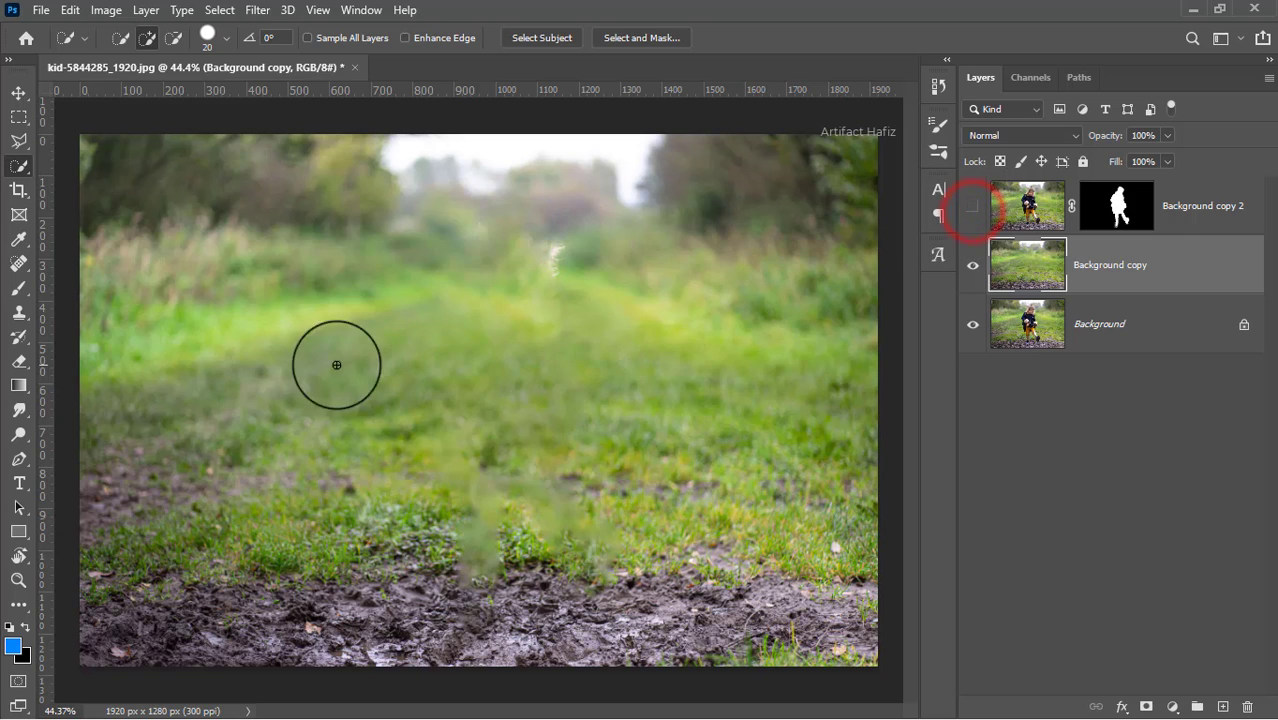
Step: Clone Stamp sampled grass over the smudge where the girl stood, using an enlarged brush
click(19, 313)
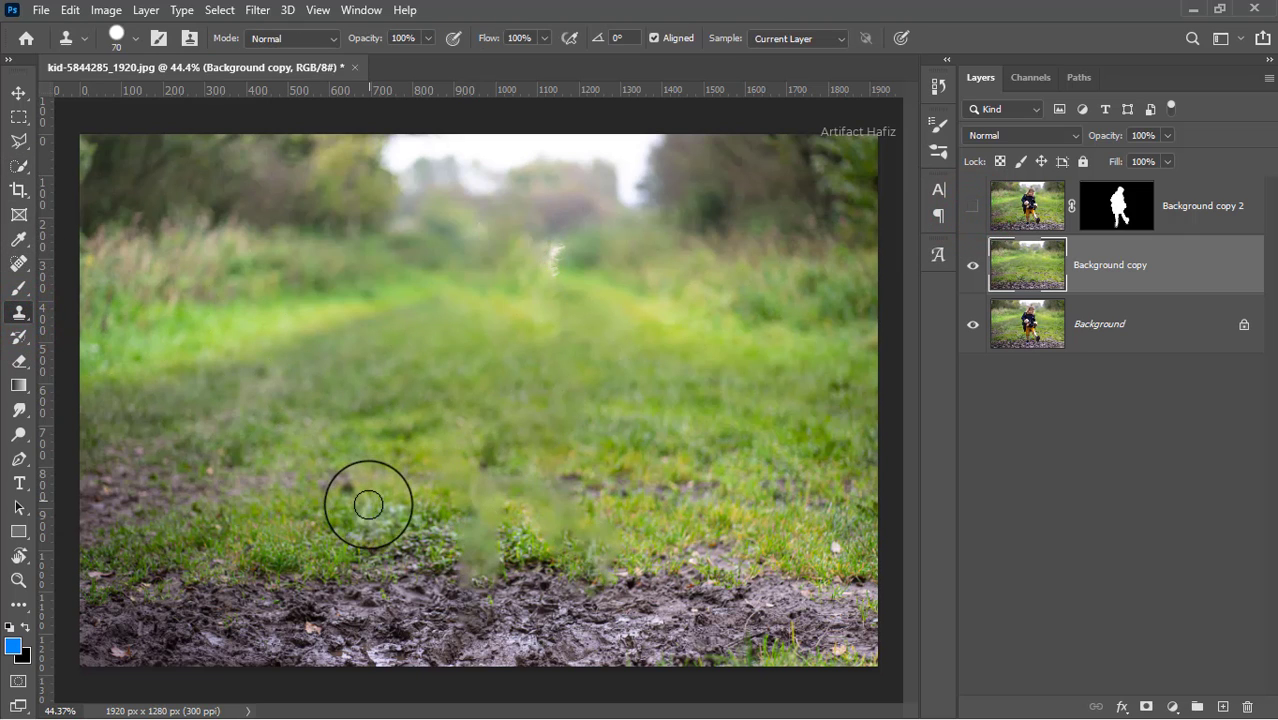
key(bracketright)
key(bracketright)
key(bracketright)
key(bracketright)
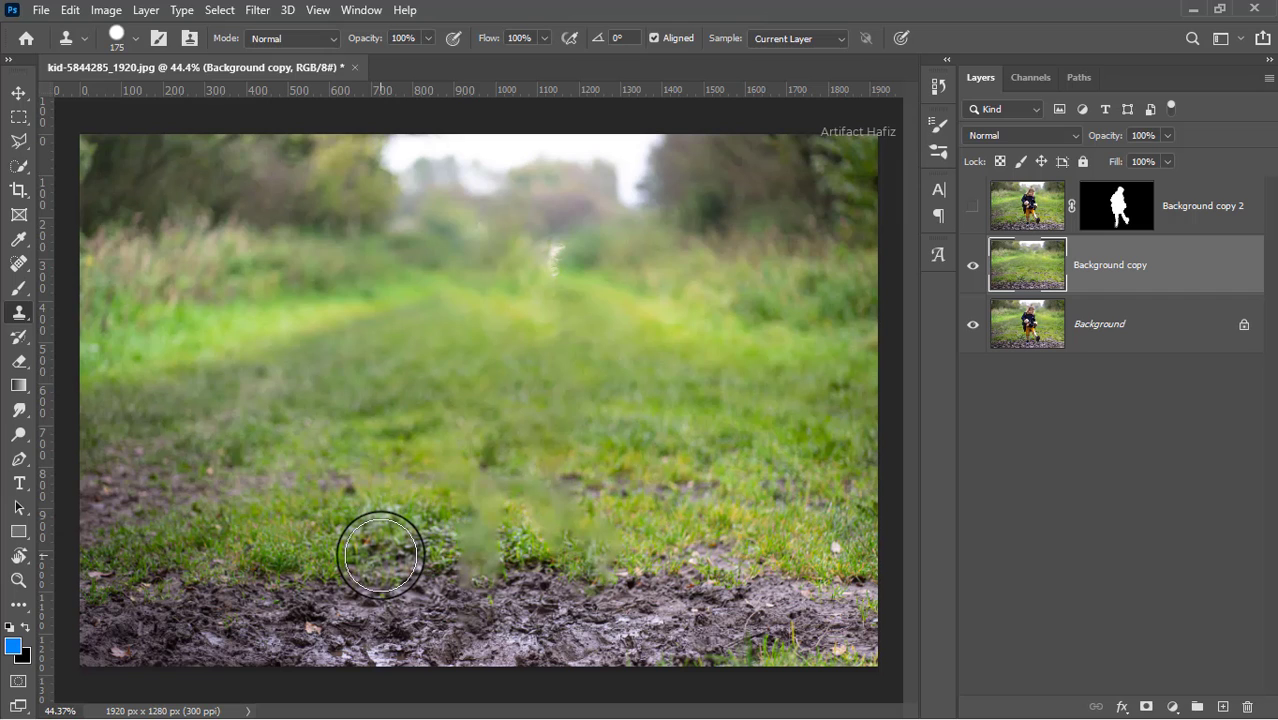
alt+click(380, 555)
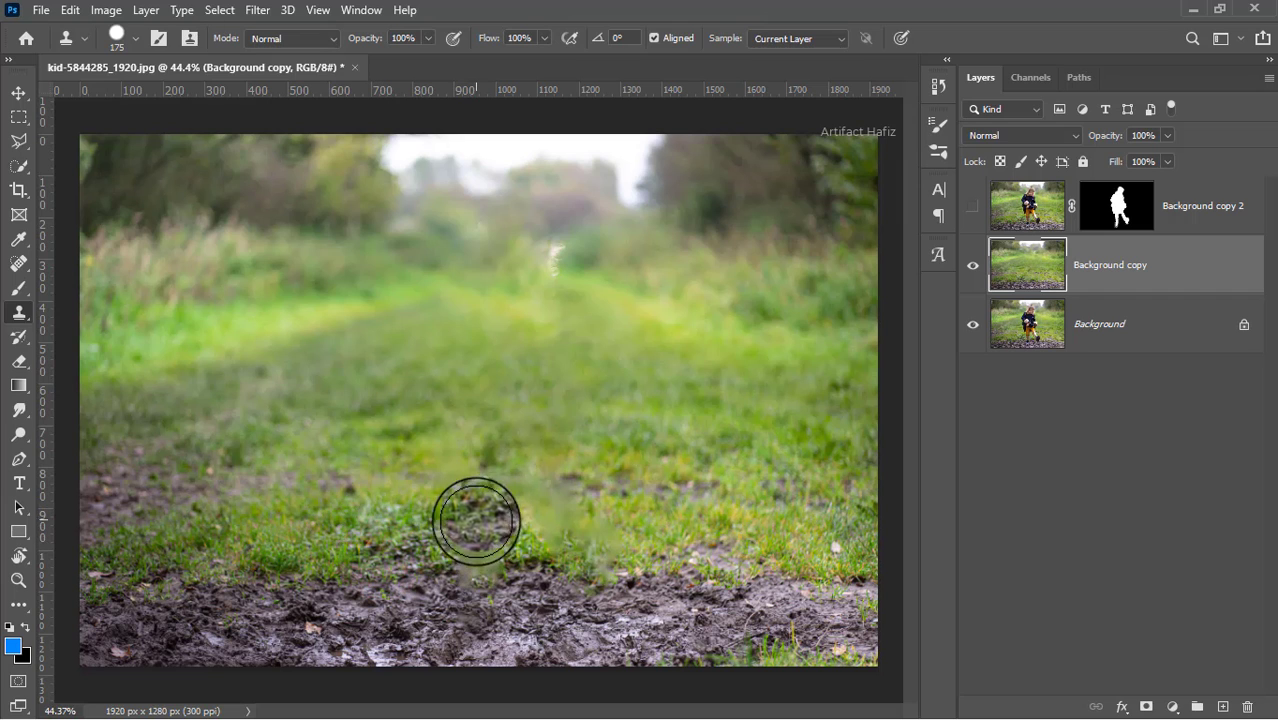
mouse_move(471, 557)
mouse_down()
mouse_move(510, 588)
mouse_move(548, 528)
mouse_move(542, 502)
mouse_move(603, 600)
mouse_move(634, 571)
mouse_move(634, 591)
mouse_move(554, 508)
mouse_up()
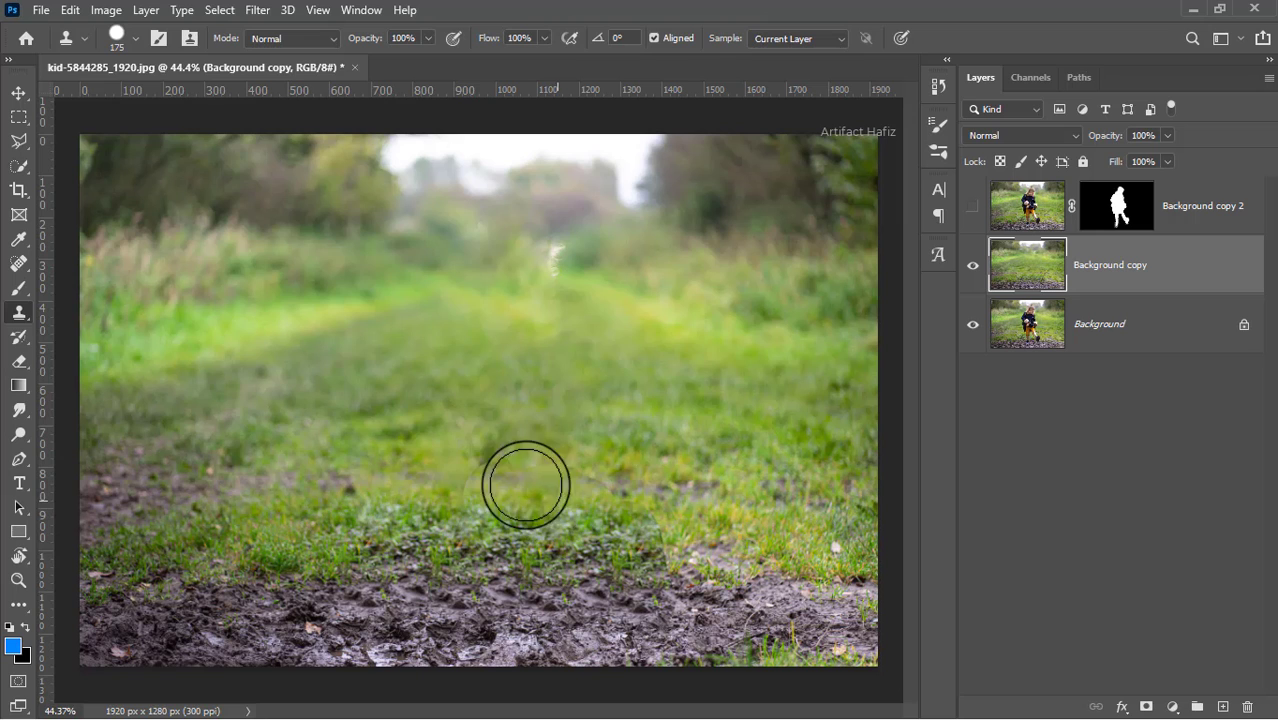
Step: With a soft round brush, clone grass over remaining patchy spots, then show Background copy 2 again
click(117, 37)
click(98, 262)
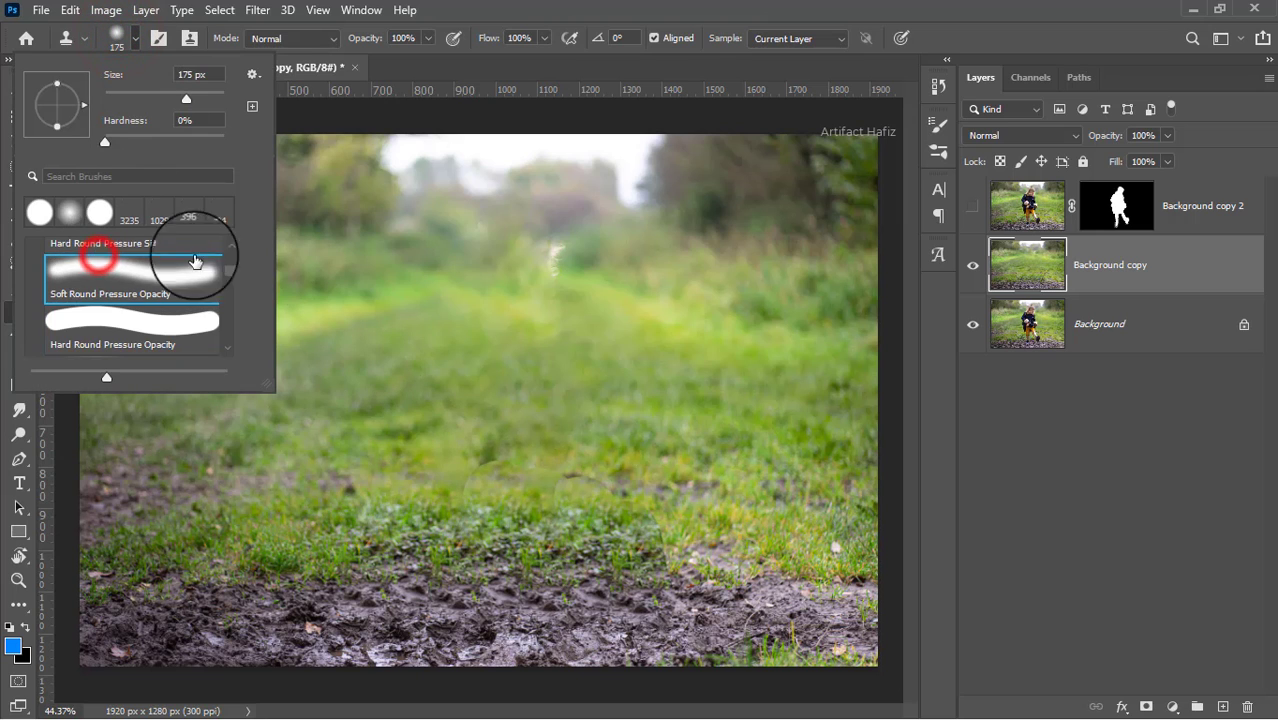
click(657, 534)
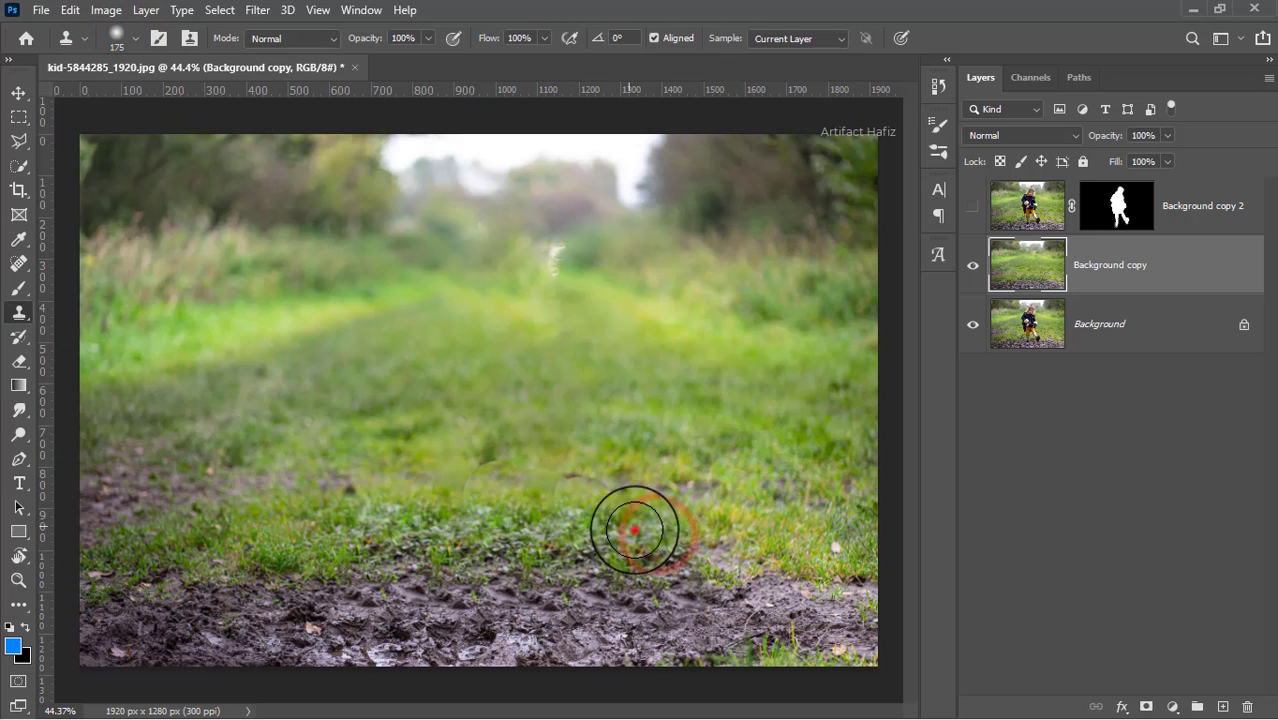
drag(676, 556, 693, 576)
click(545, 535)
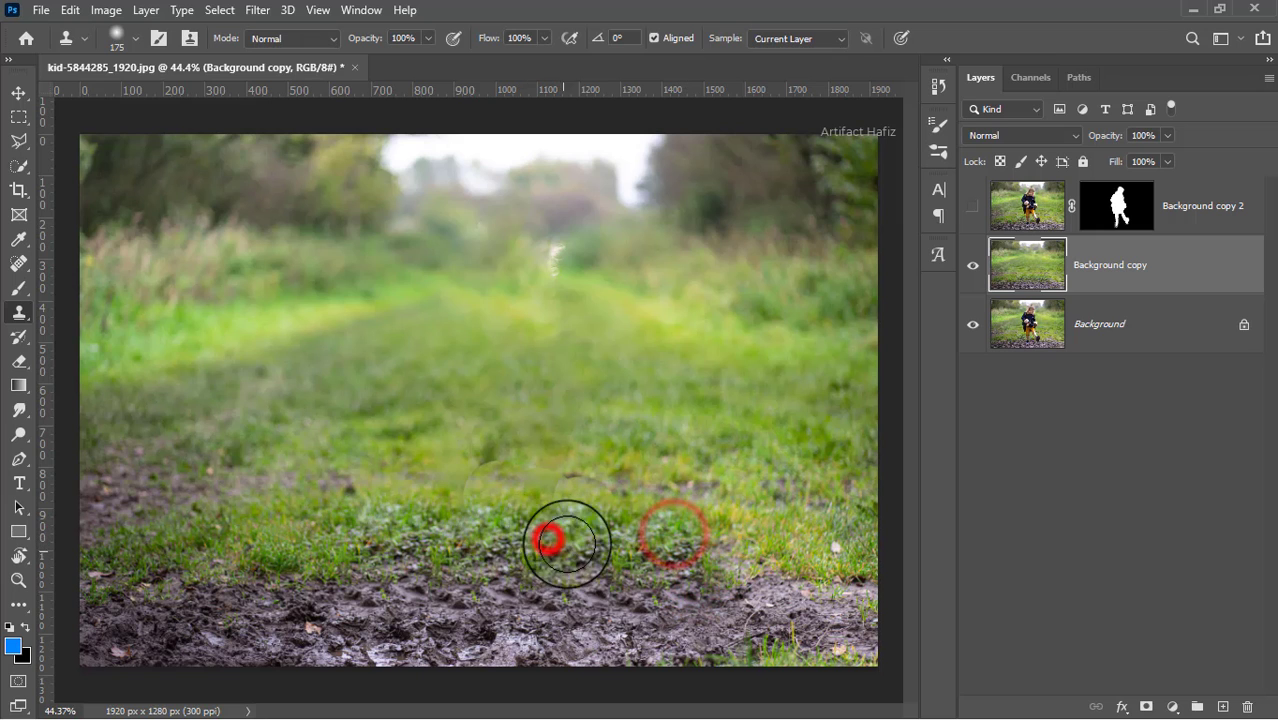
click(422, 587)
click(518, 556)
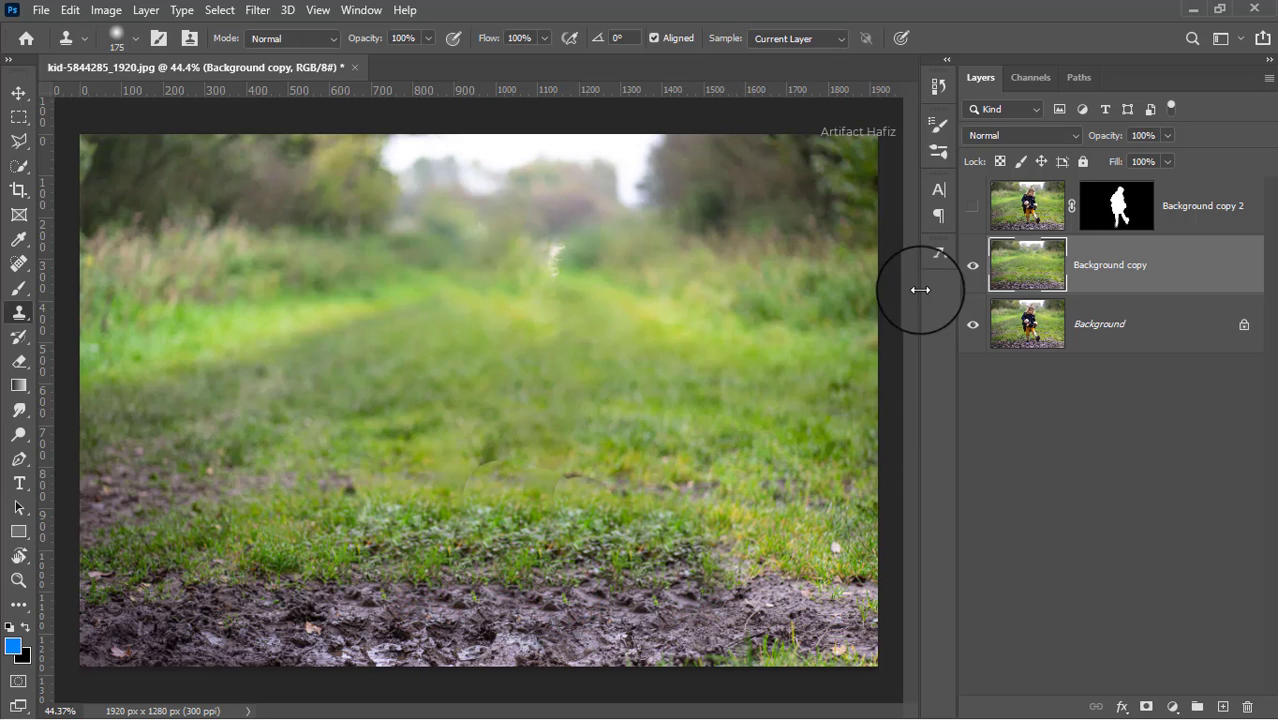
click(975, 208)
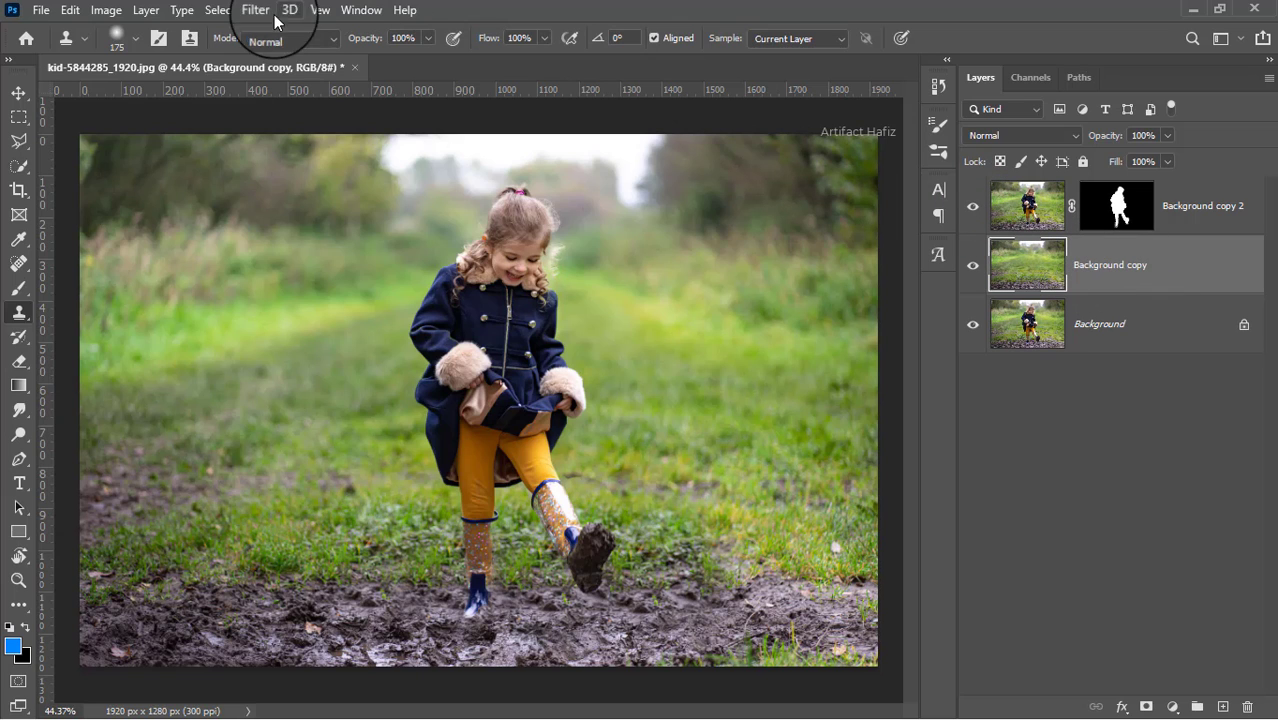
Step: Convert Background copy for Smart Filters
click(17, 94)
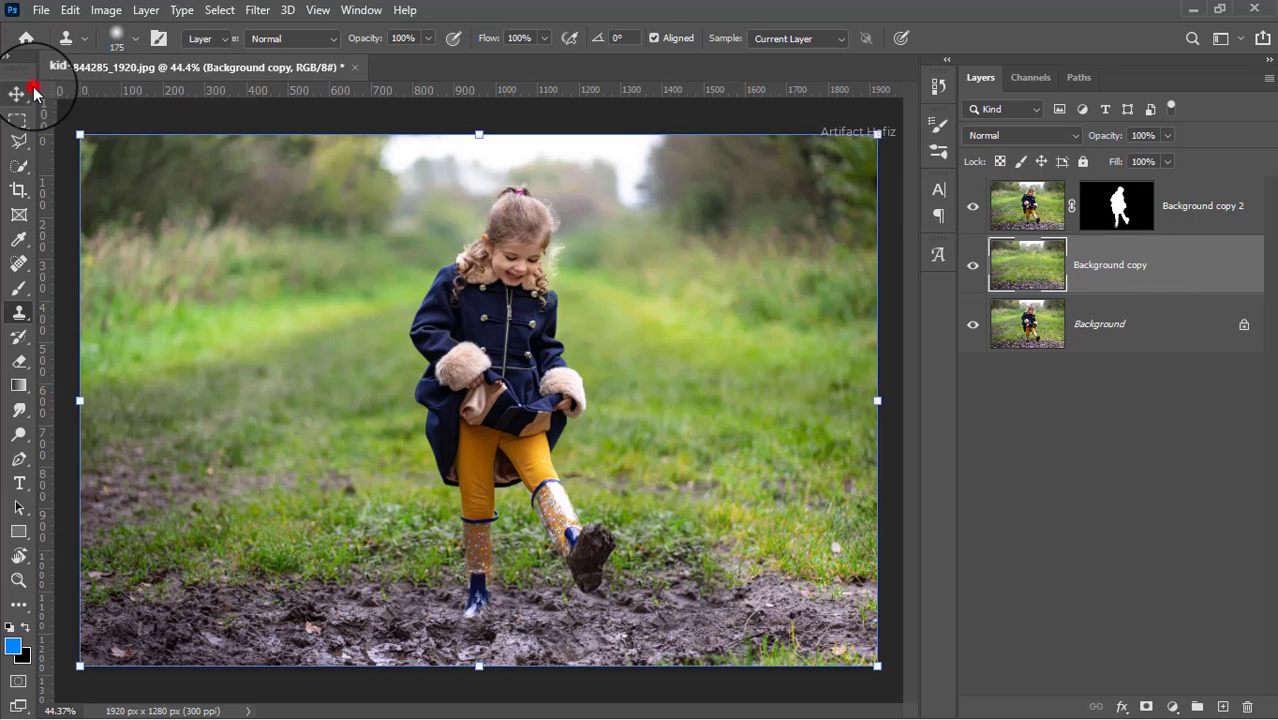
click(257, 10)
click(268, 58)
Step: Apply a 74 px Tilt-Shift blur with the sharp band moved down onto the mud
click(257, 10)
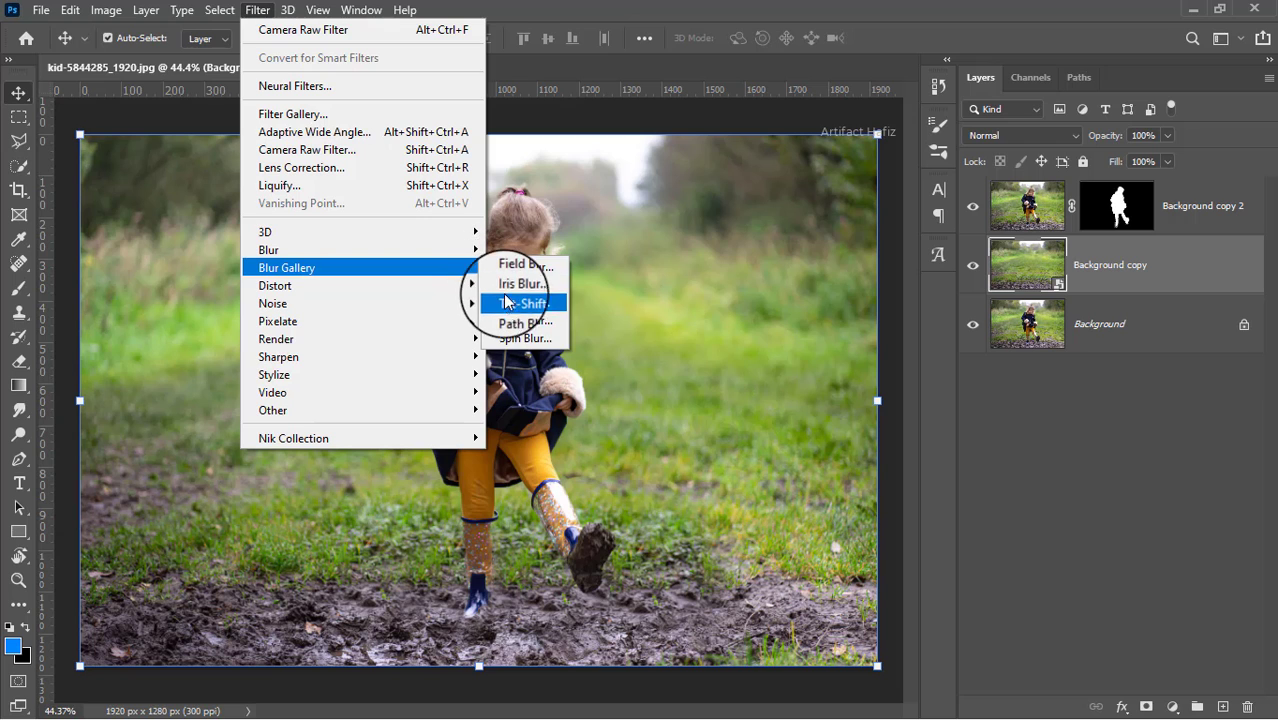
click(508, 301)
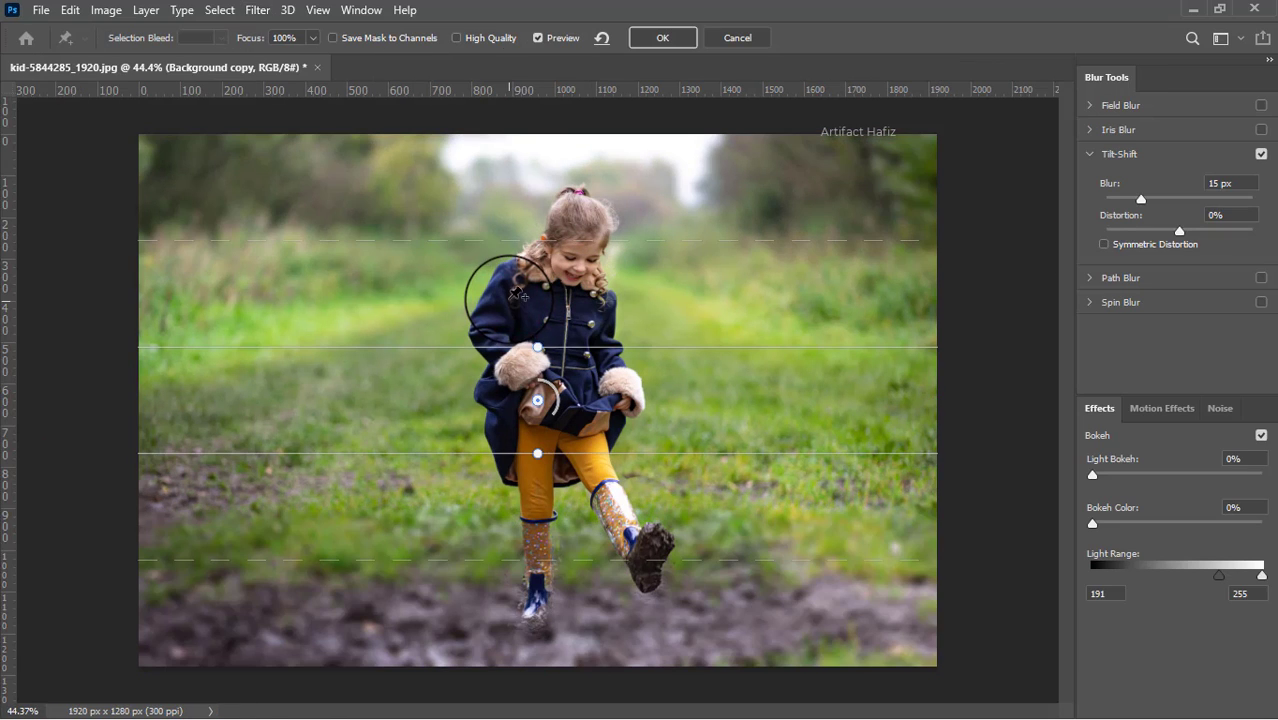
drag(1139, 197, 1157, 200)
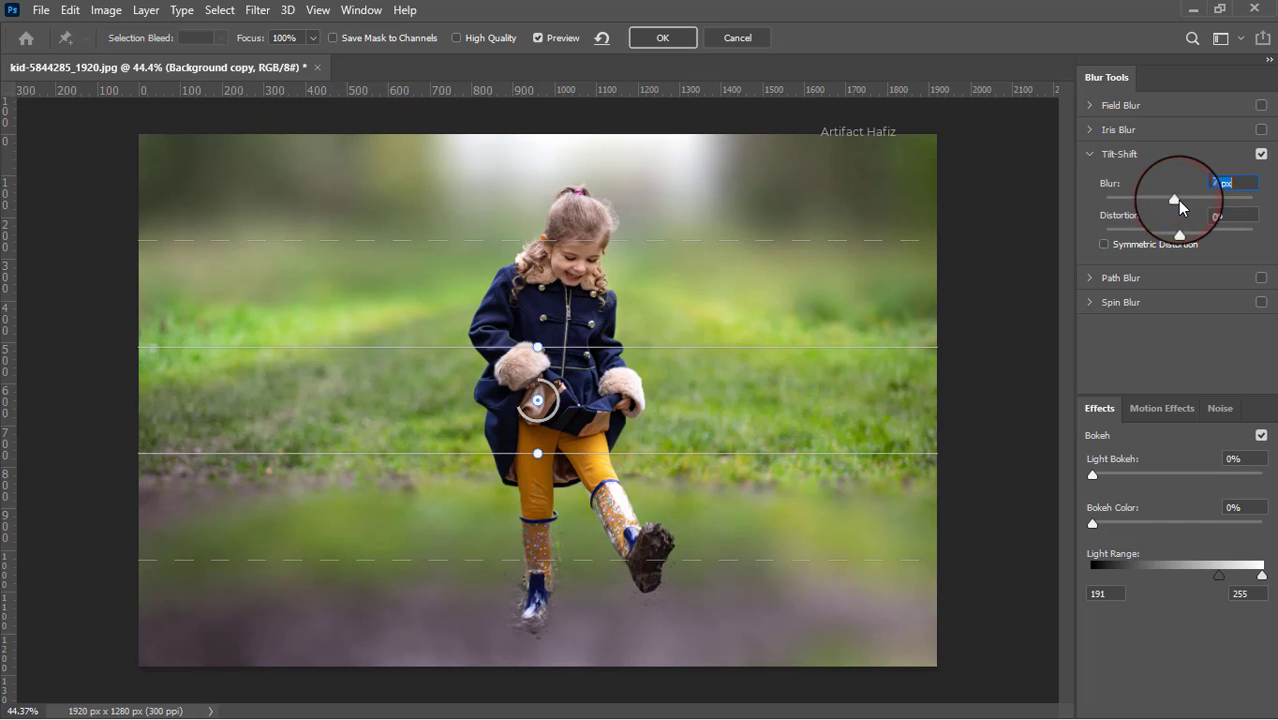
drag(538, 403, 537, 532)
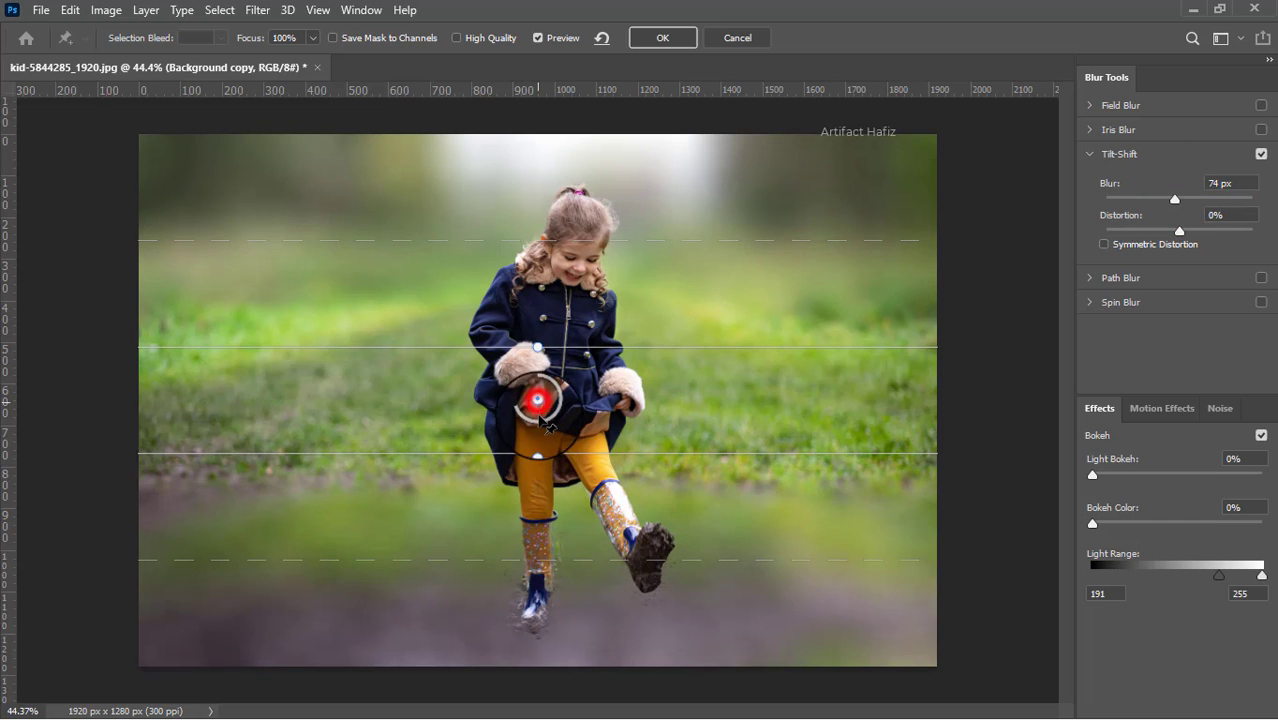
mouse_move(538, 587)
mouse_down()
mouse_move(552, 605)
mouse_move(563, 575)
mouse_move(557, 614)
mouse_up()
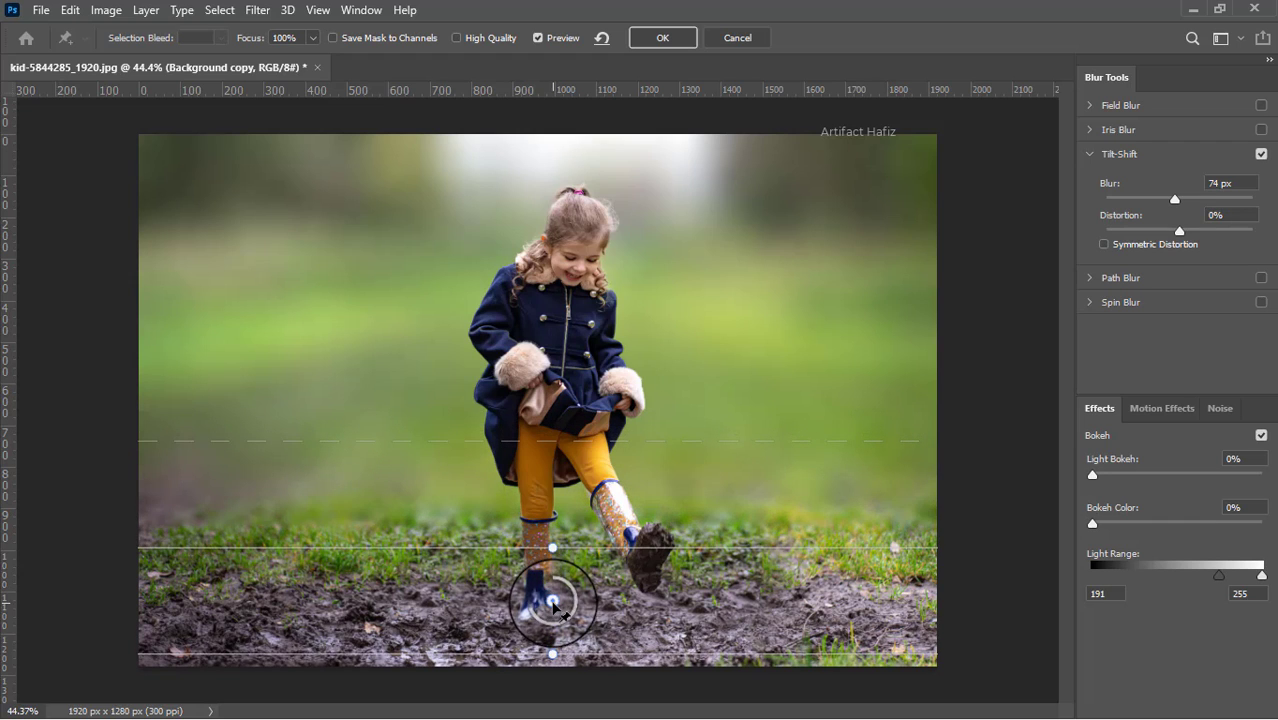
drag(499, 558, 499, 569)
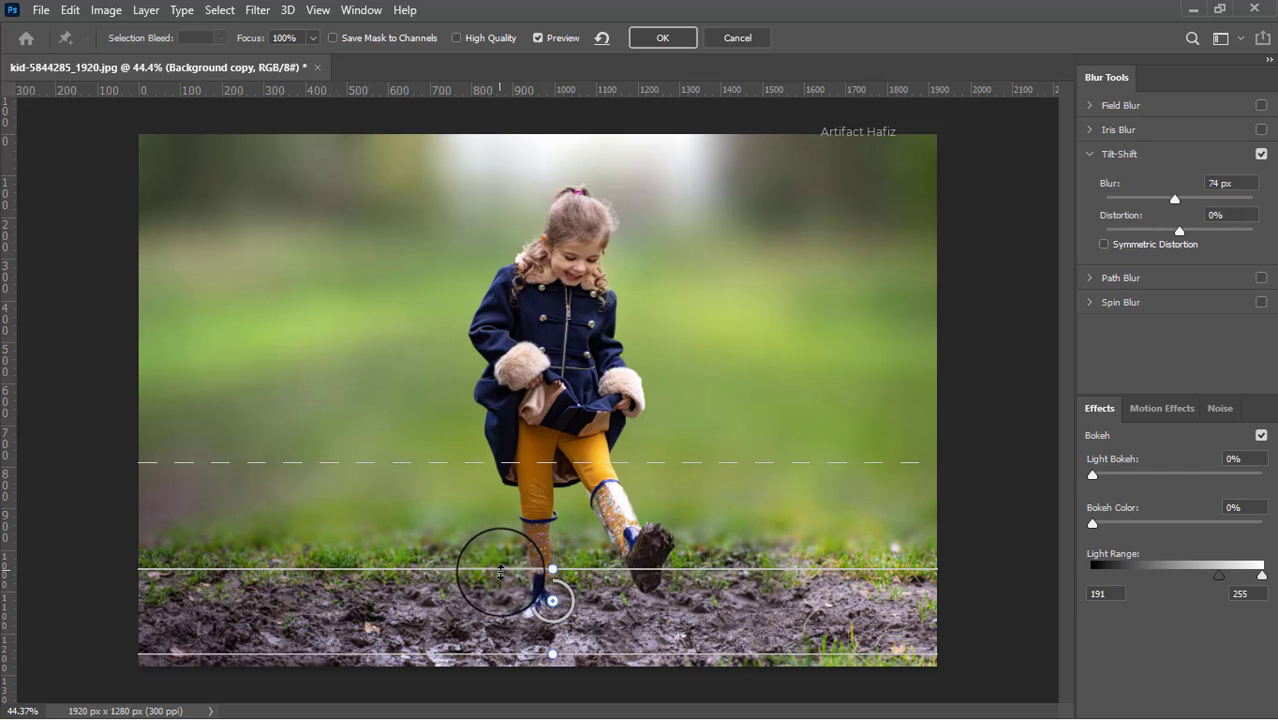
drag(499, 569, 499, 578)
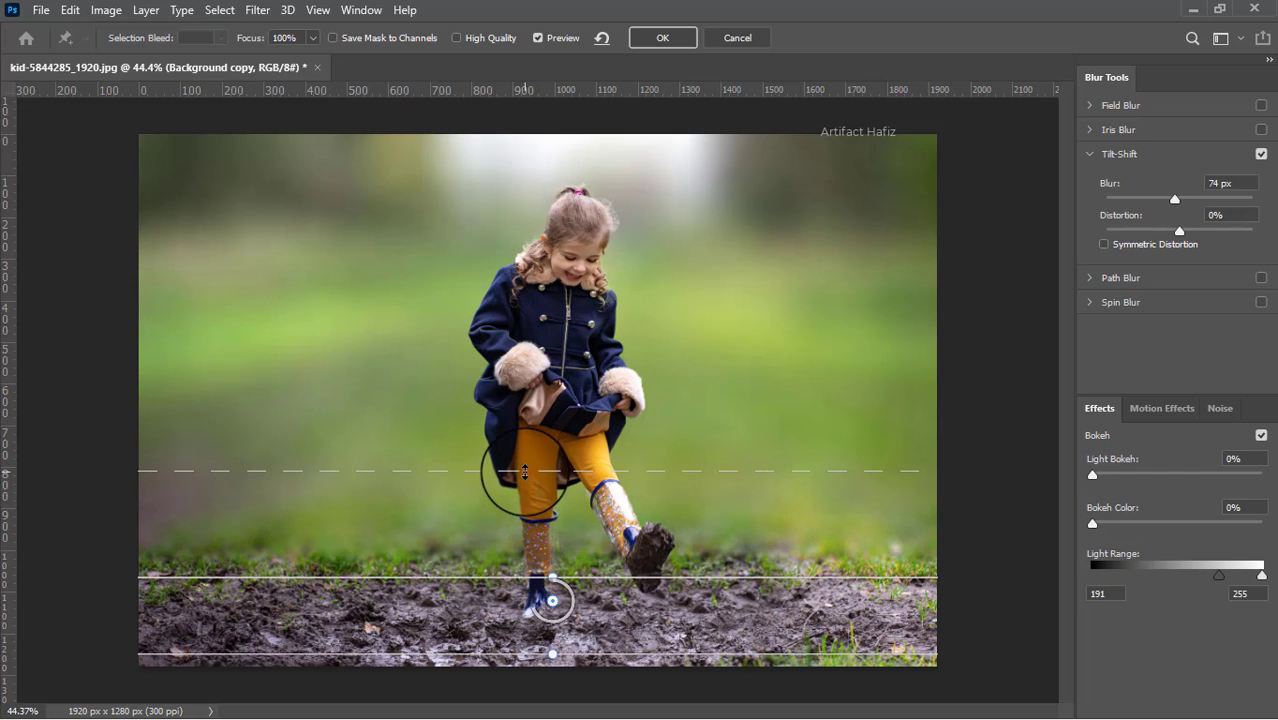
drag(530, 470, 539, 310)
mouse_move(552, 600)
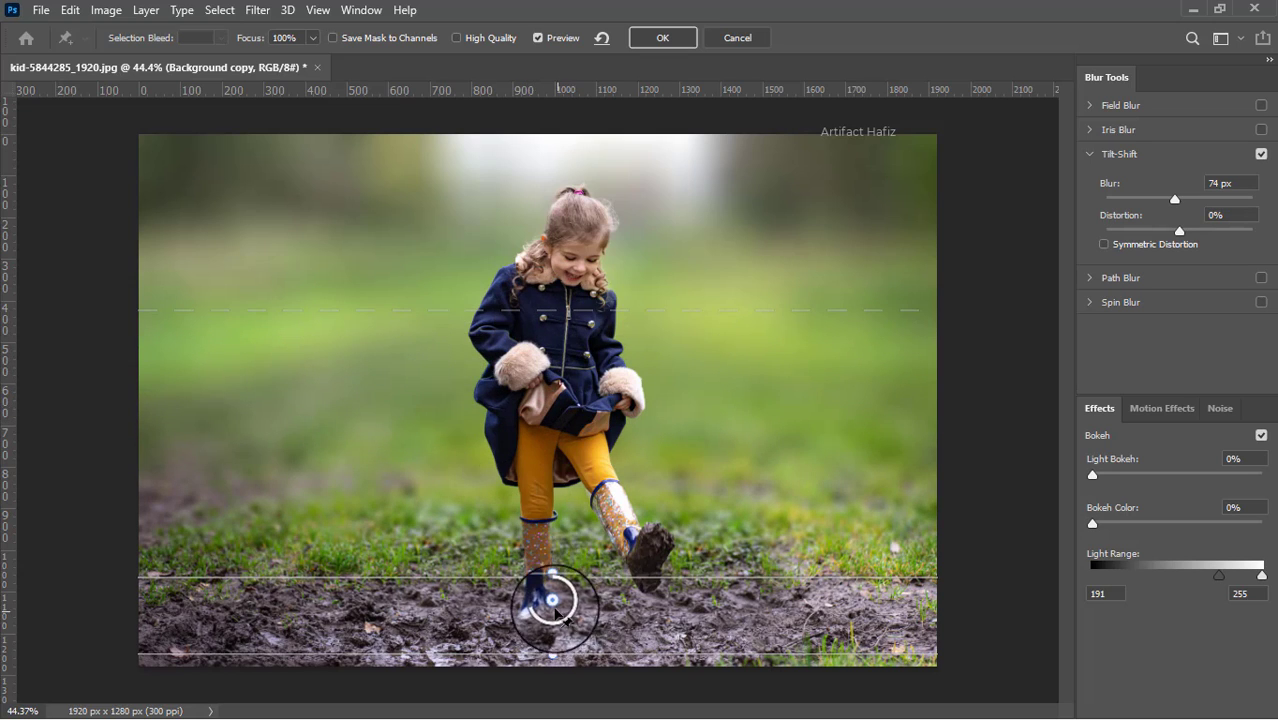
mouse_move(553, 625)
mouse_down()
mouse_move(550, 645)
mouse_move(545, 598)
mouse_move(562, 613)
mouse_up()
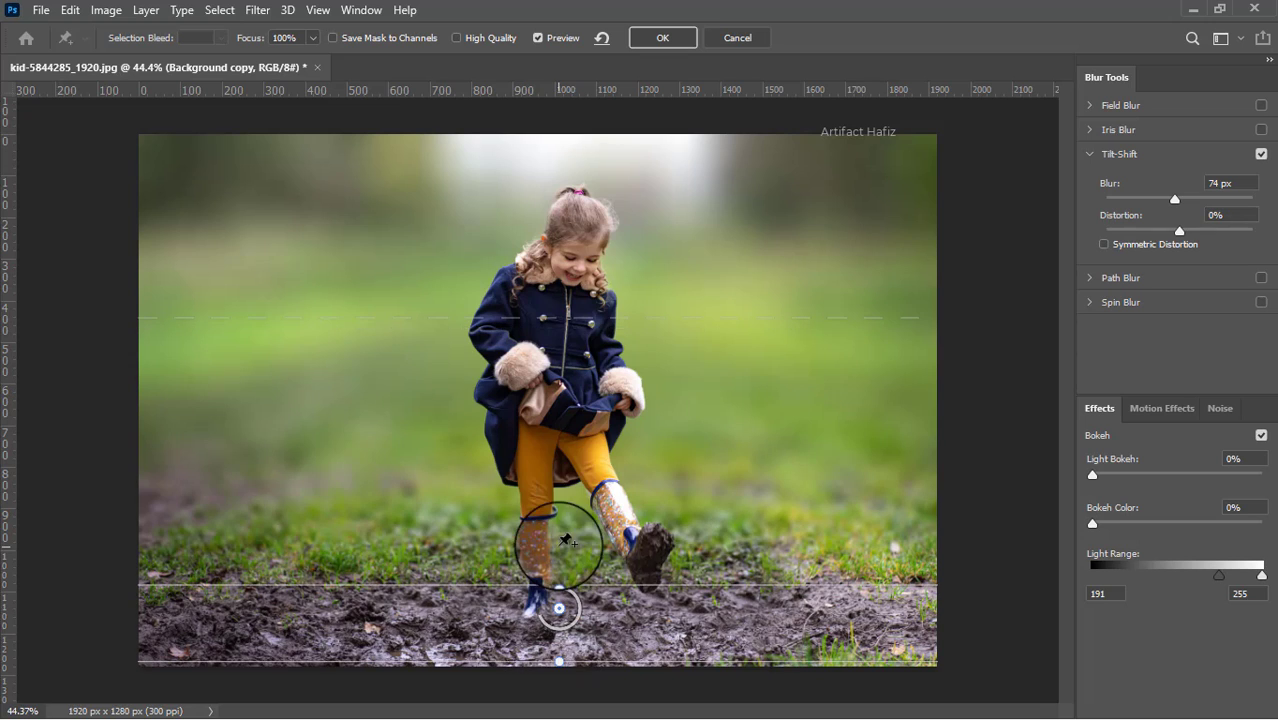
click(662, 37)
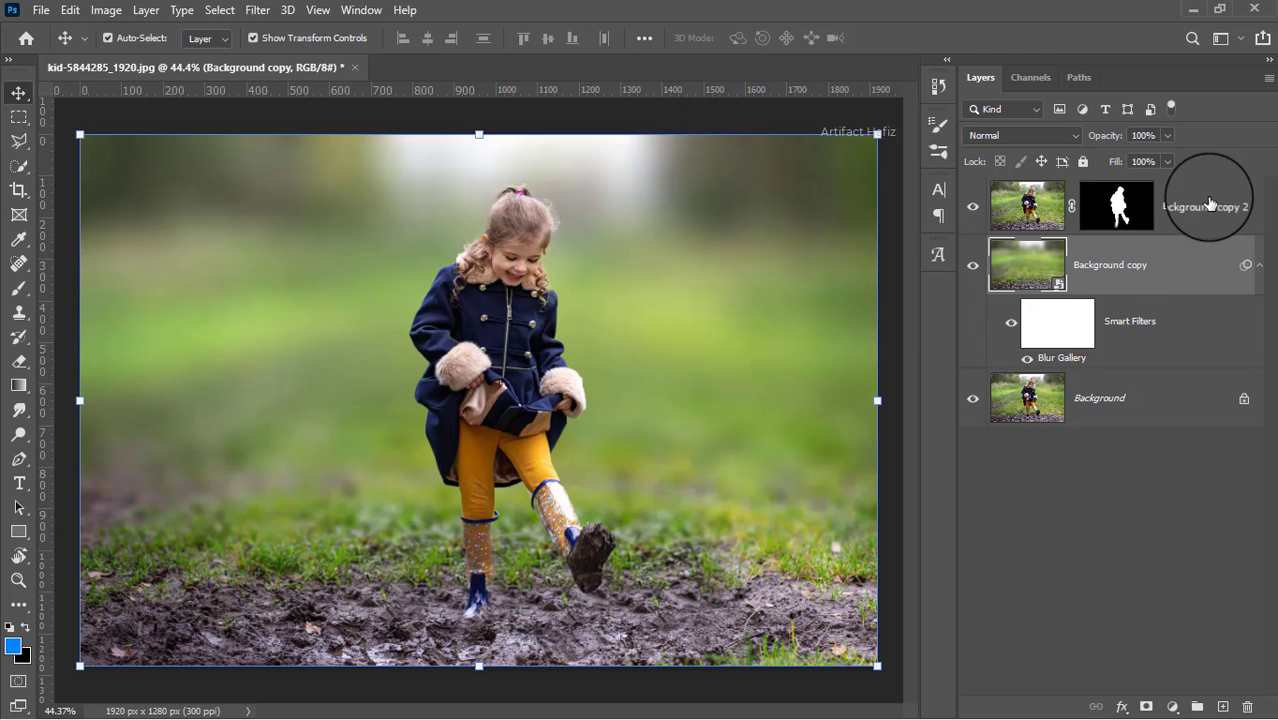
Step: Add a Brightness/Contrast adjustment above the girl layer with brightness -14
click(1210, 205)
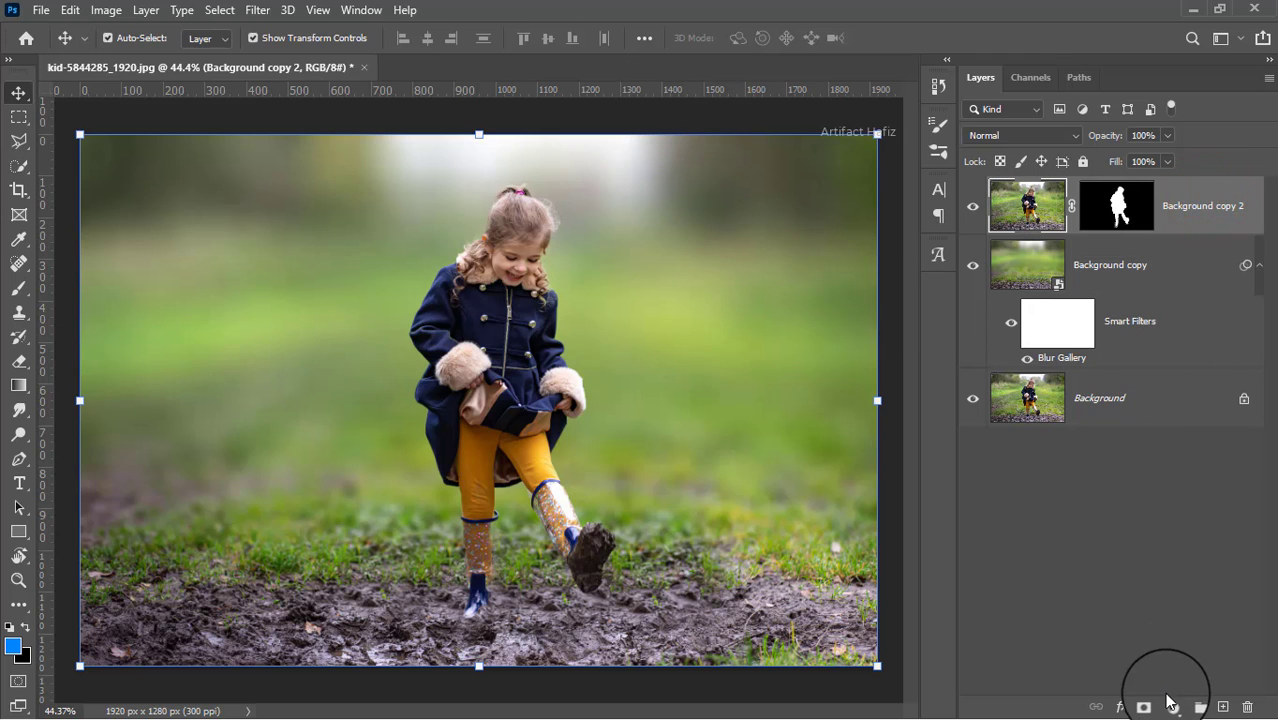
click(1172, 706)
click(1193, 429)
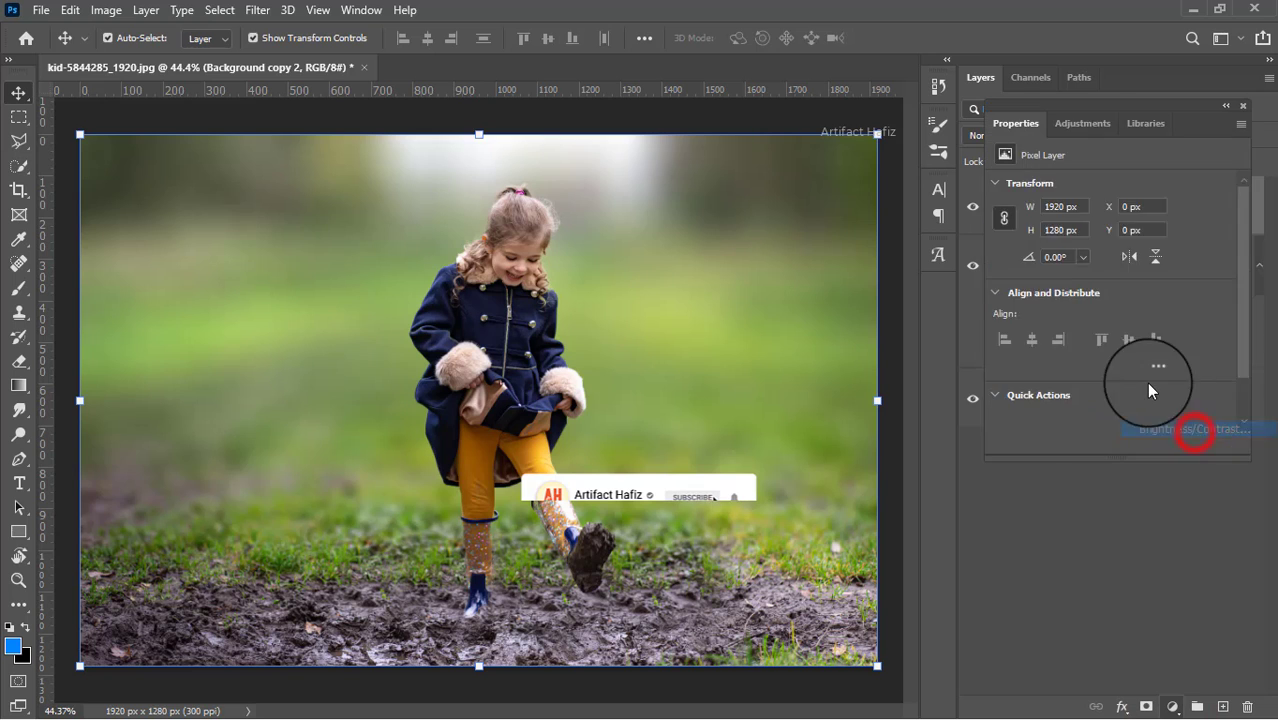
drag(1110, 240, 1100, 240)
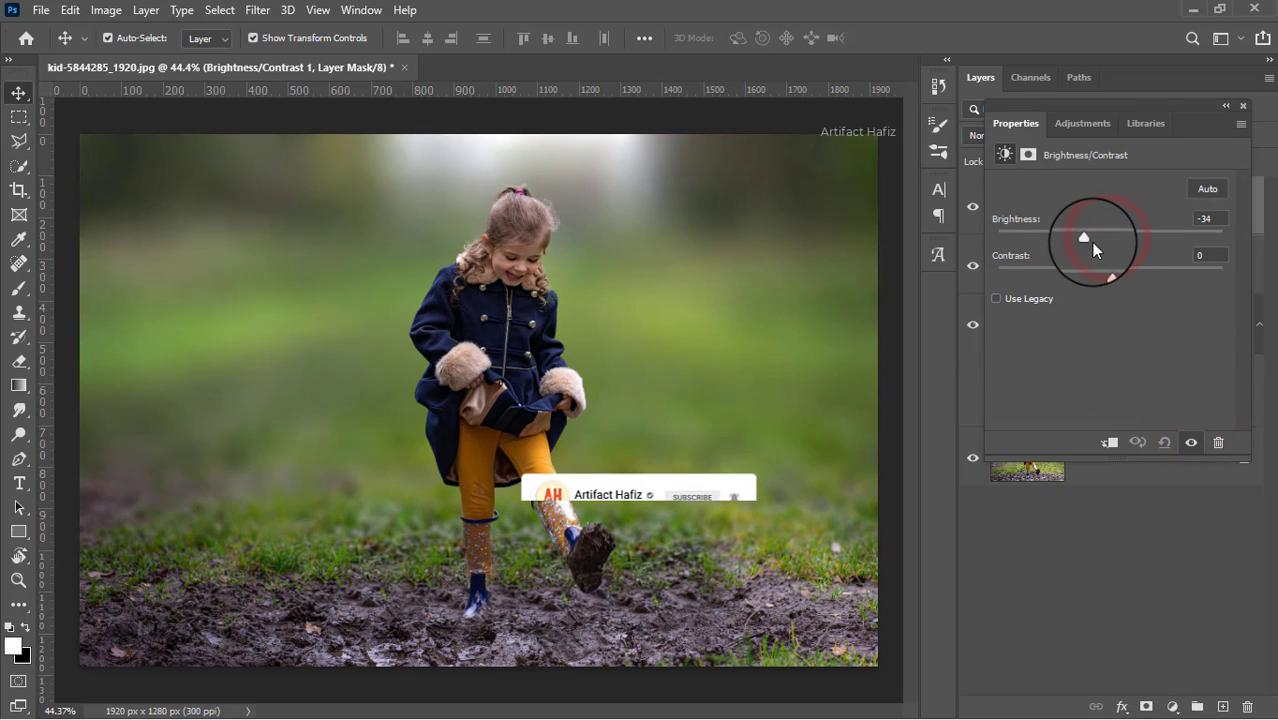
click(1241, 103)
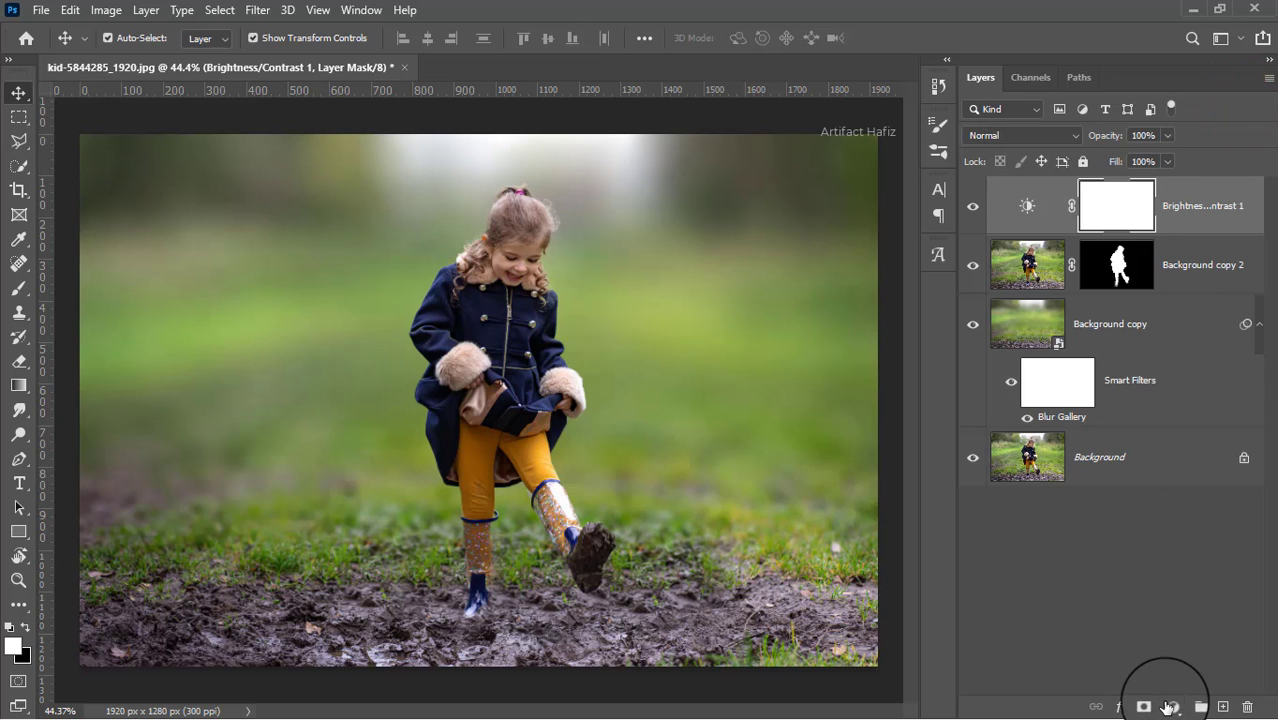
Step: Add a Curves adjustment with a gentle S-curve: lower point down, upper point up
click(1168, 707)
click(1198, 459)
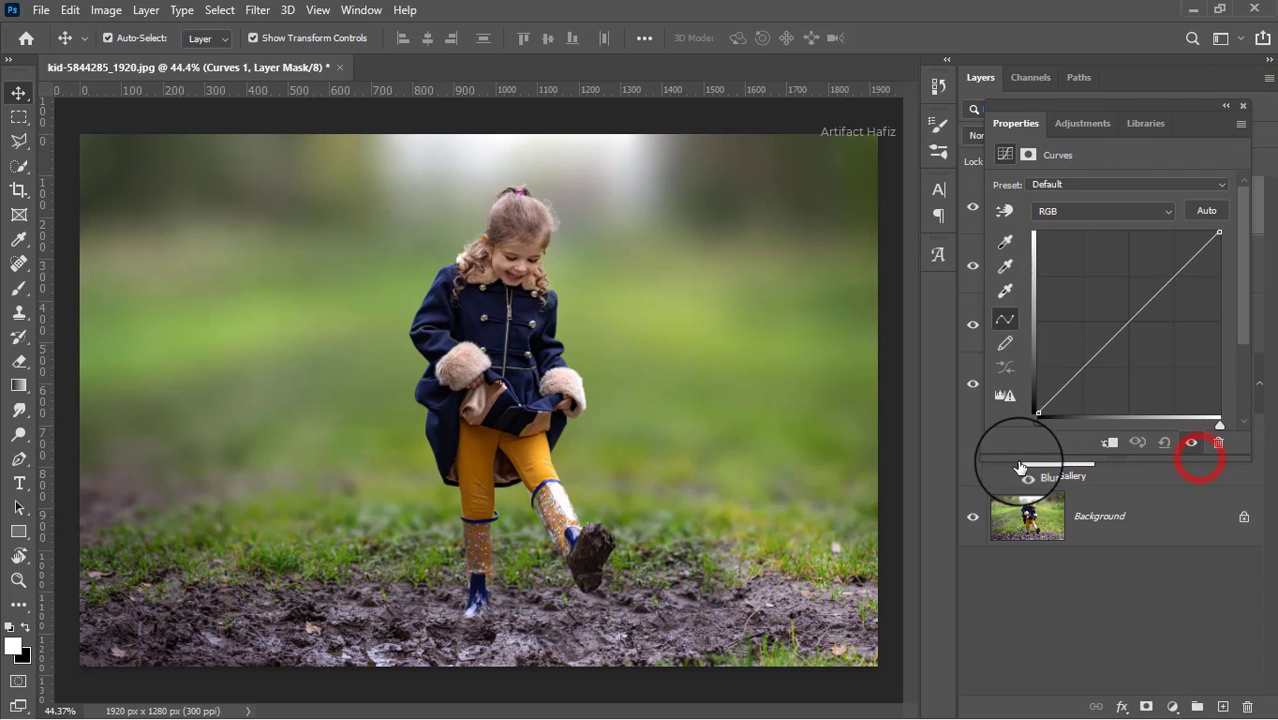
drag(1084, 365, 1088, 370)
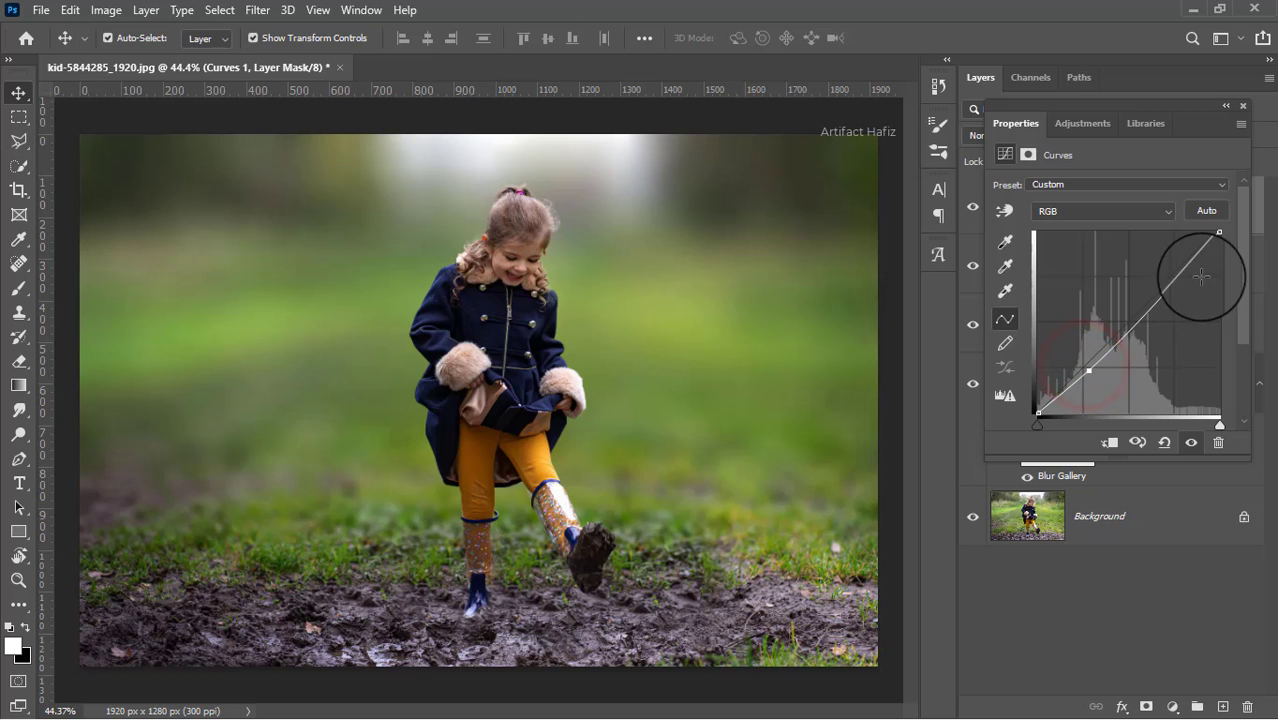
drag(1182, 271, 1175, 266)
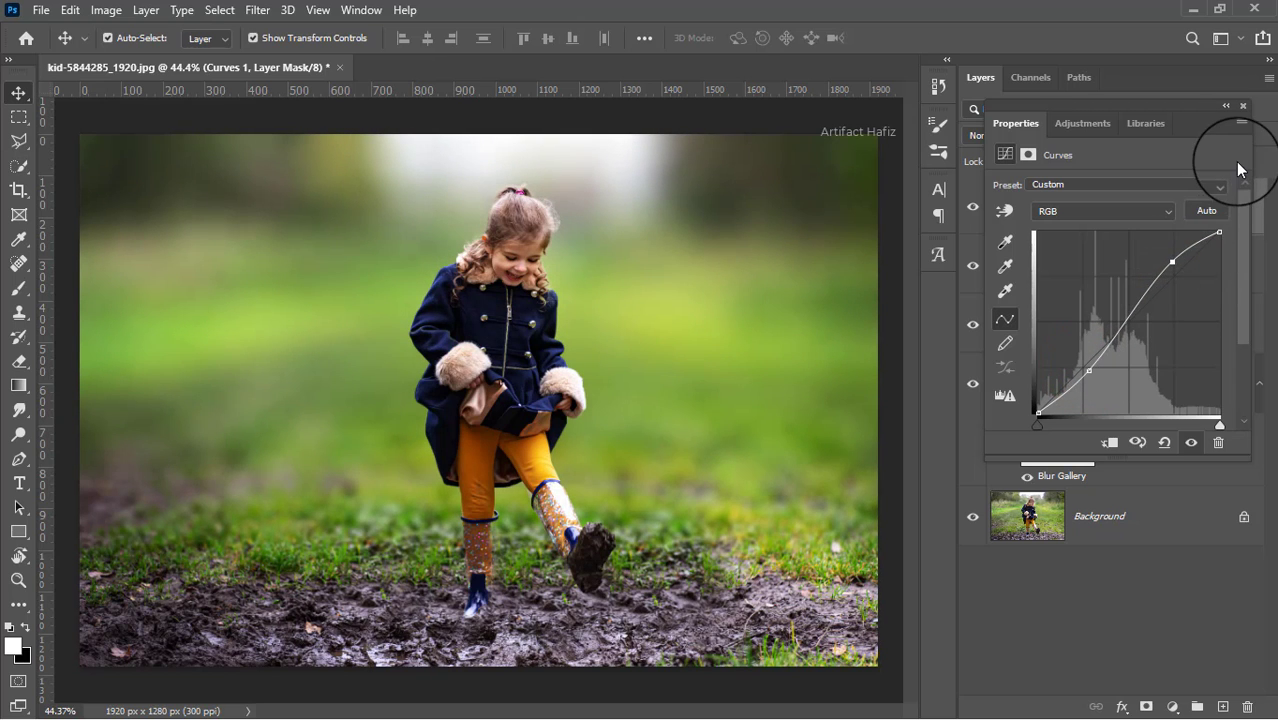
Step: Add a new empty layer above Curves 1 and set a Soft Round brush at 100% opacity
click(1241, 106)
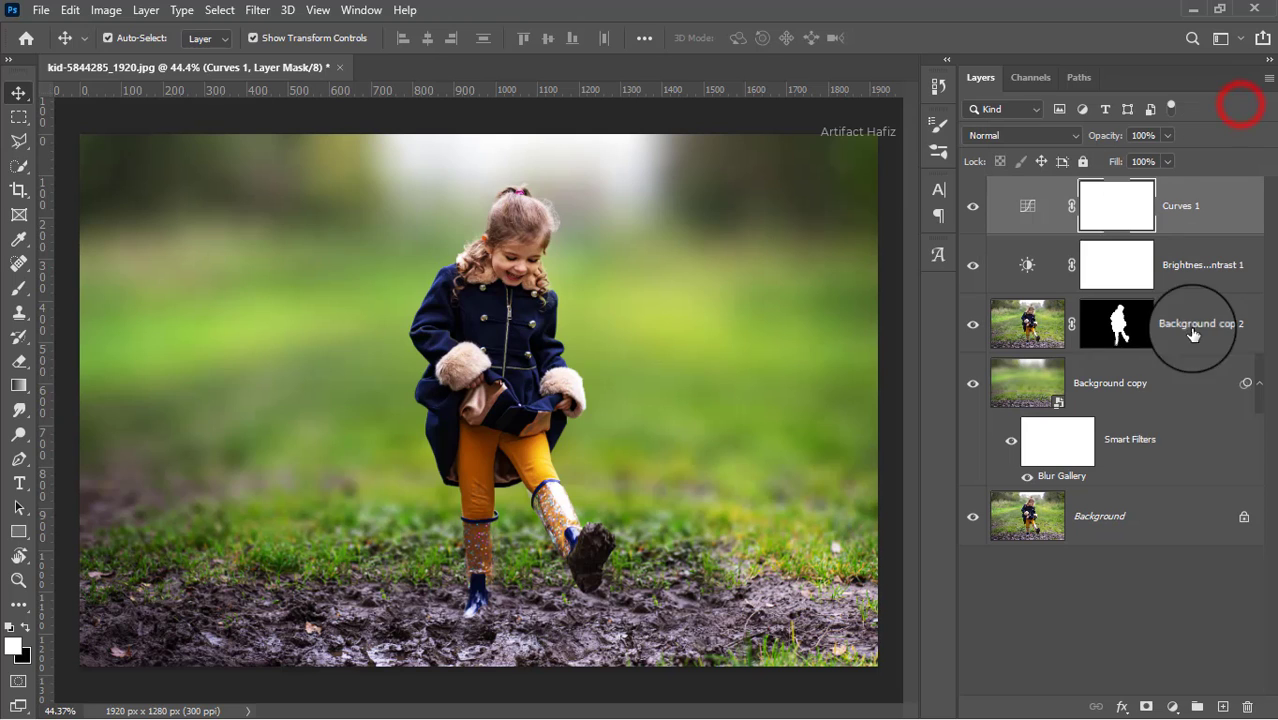
click(1223, 707)
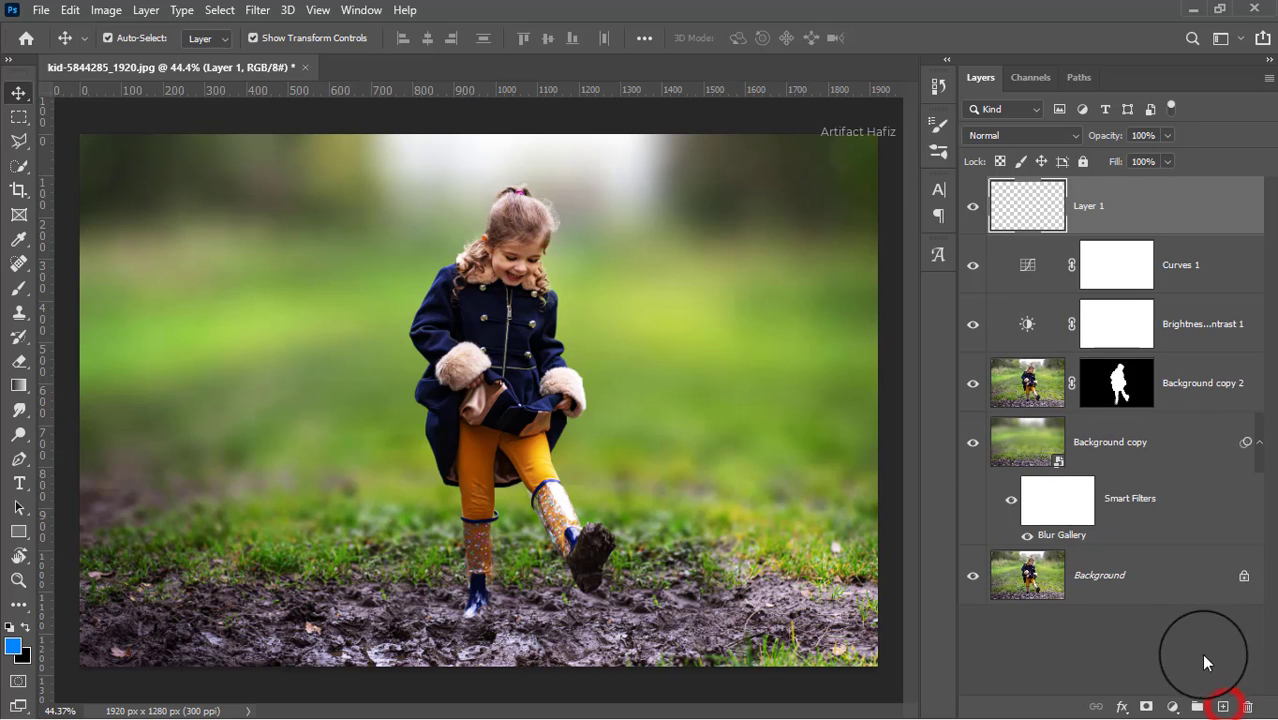
click(18, 288)
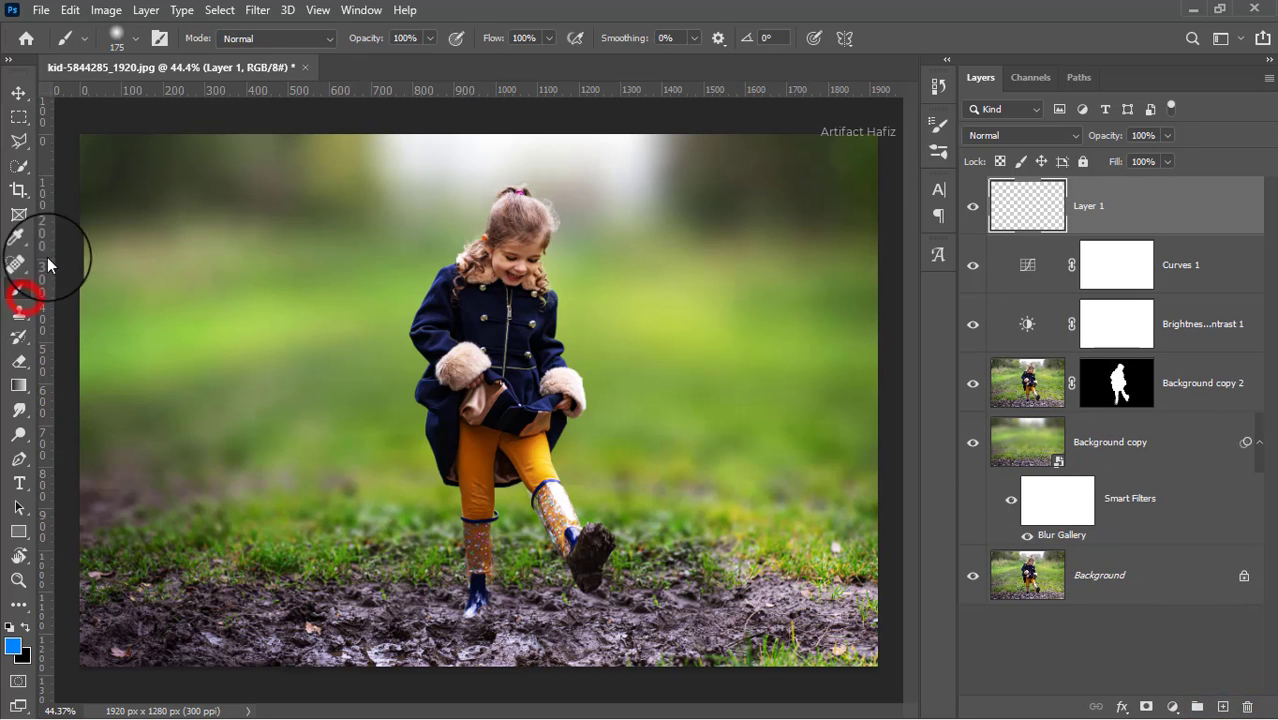
click(135, 38)
click(95, 265)
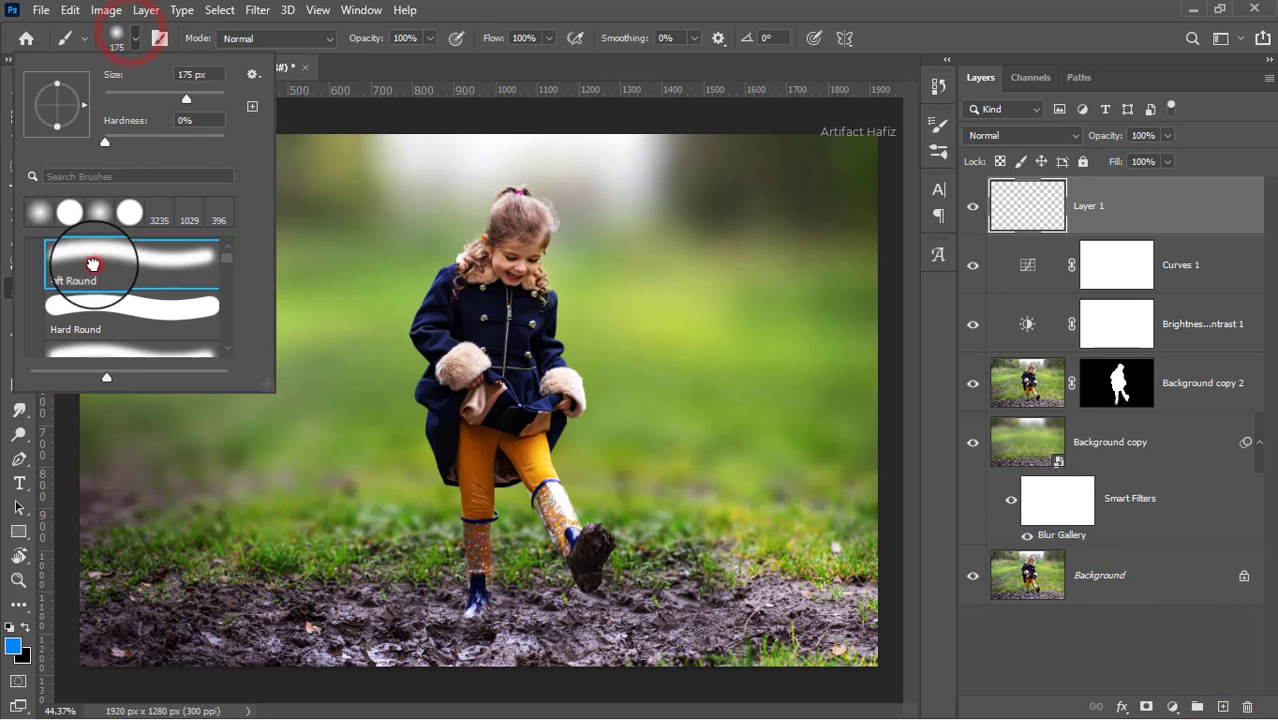
click(429, 40)
click(431, 62)
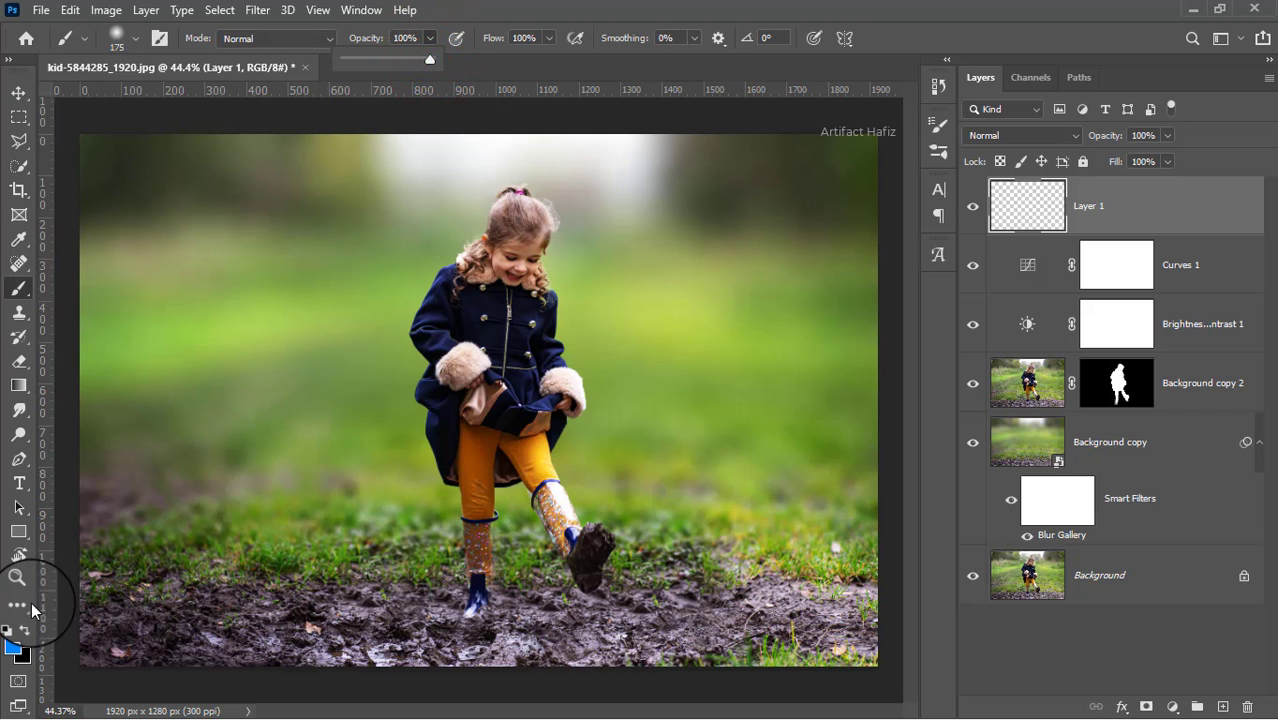
Step: Set the foreground to #ffc000 and paint one 1000 px soft glow over the girl
click(13, 645)
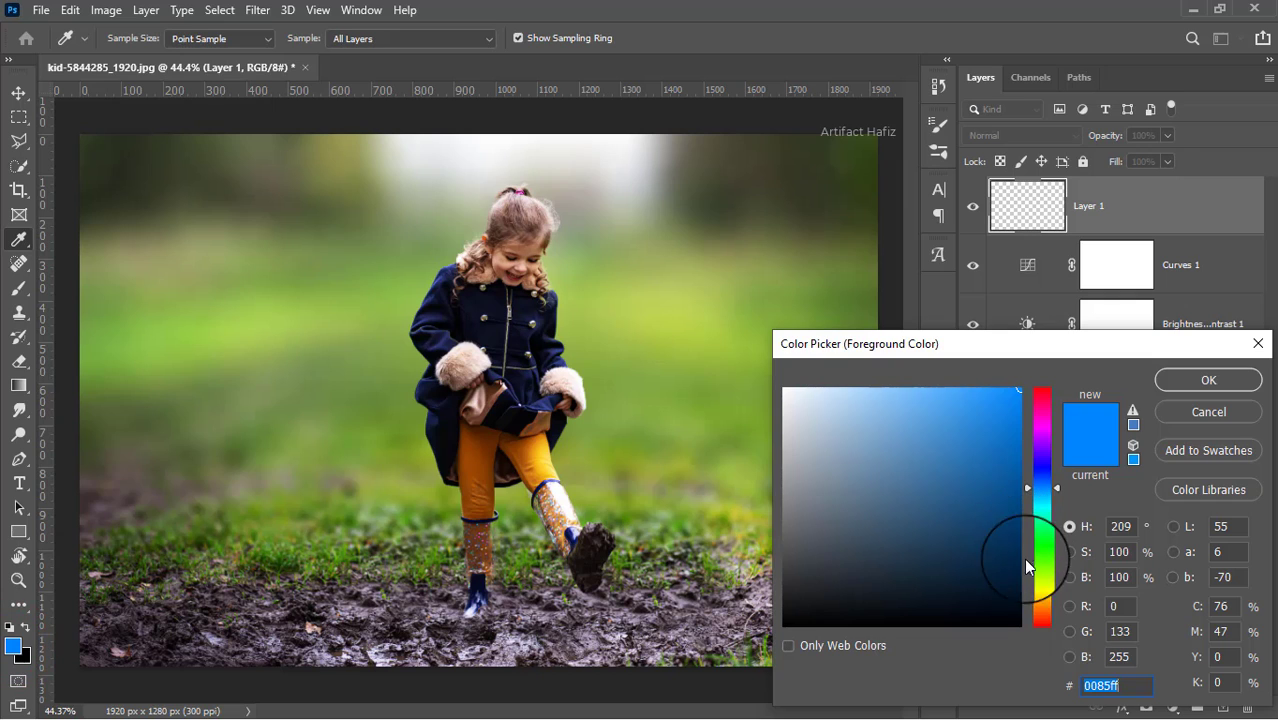
drag(1040, 577, 1058, 604)
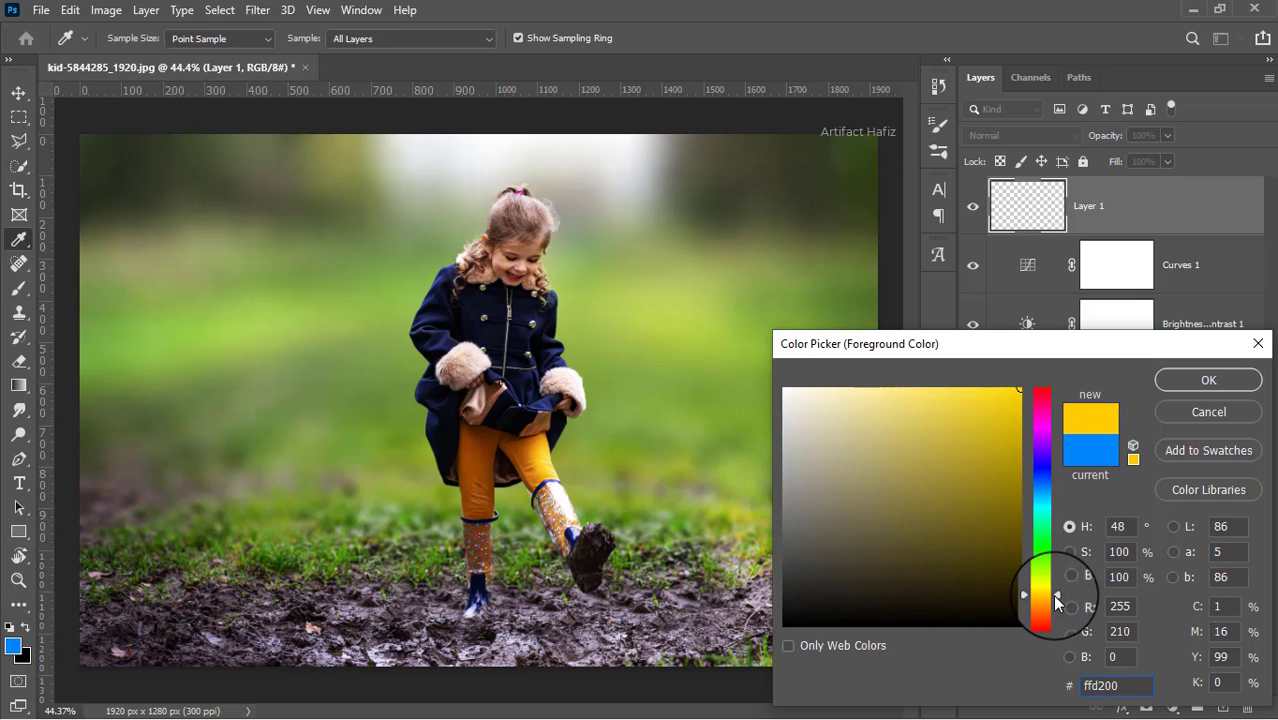
click(1208, 380)
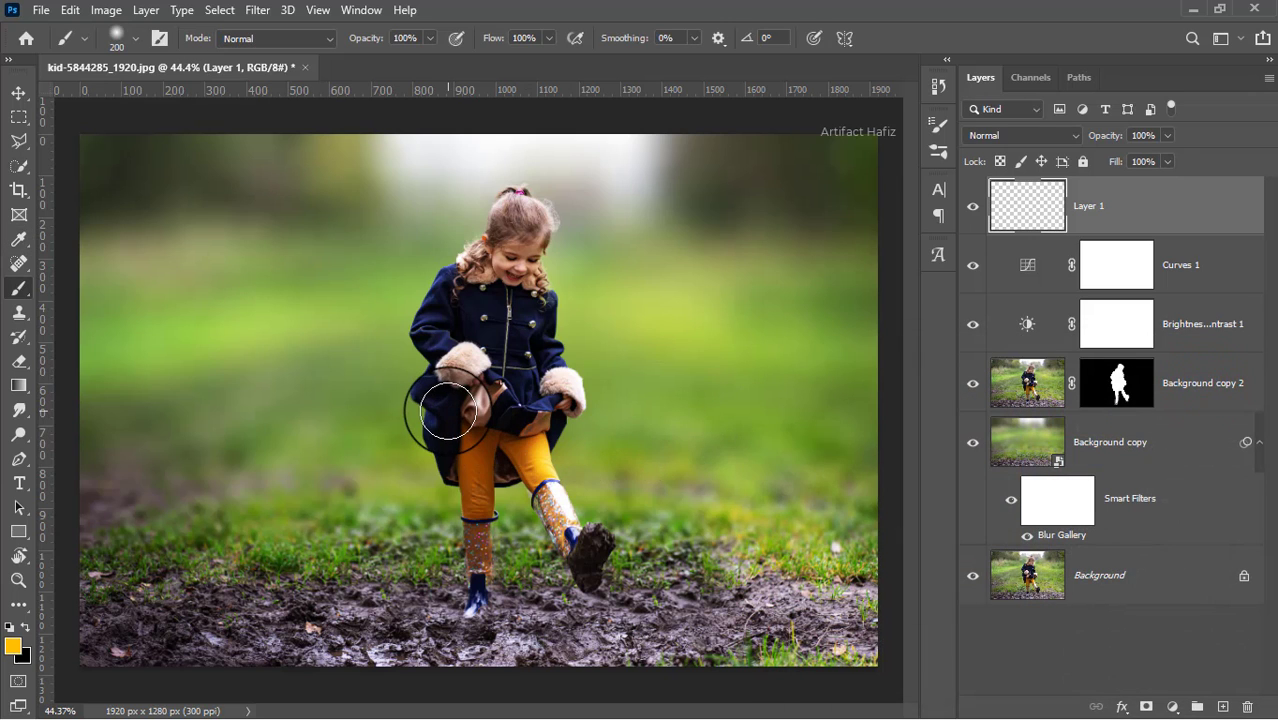
key(bracketright)
key(bracketright)
key(bracketright)
key(bracketright)
key(bracketright)
click(484, 416)
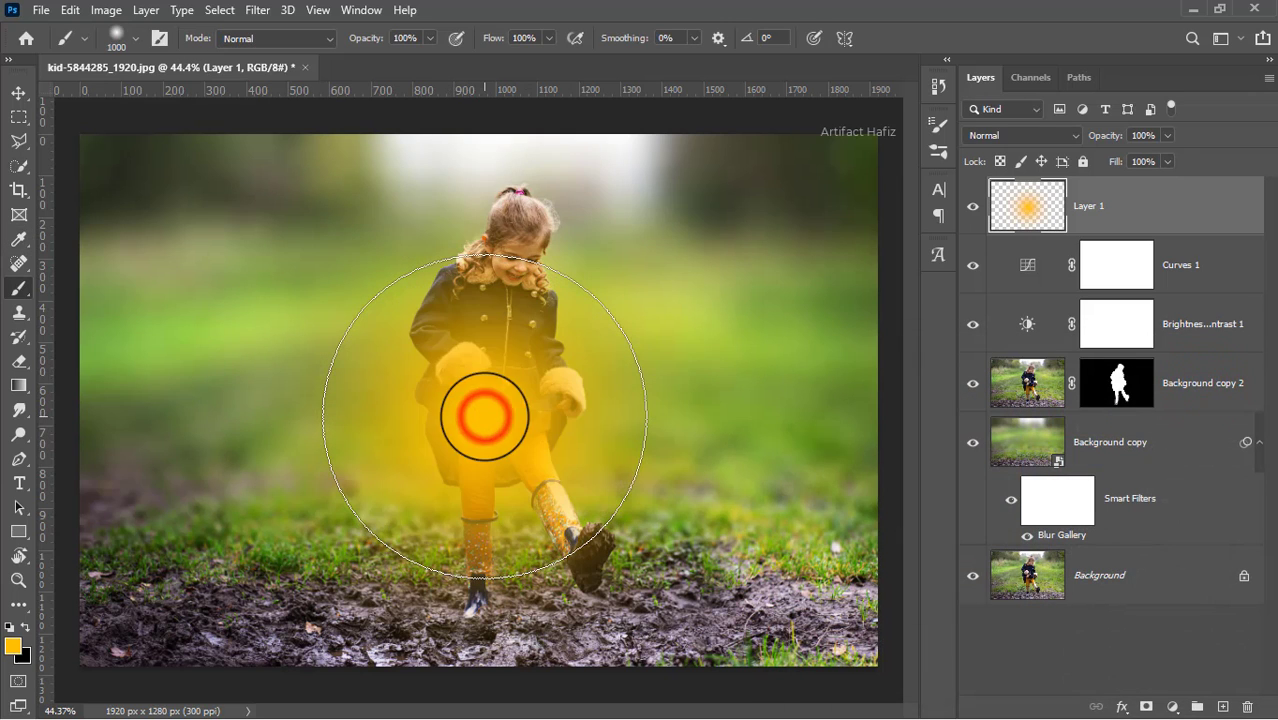
click(18, 92)
key(ctrl+t)
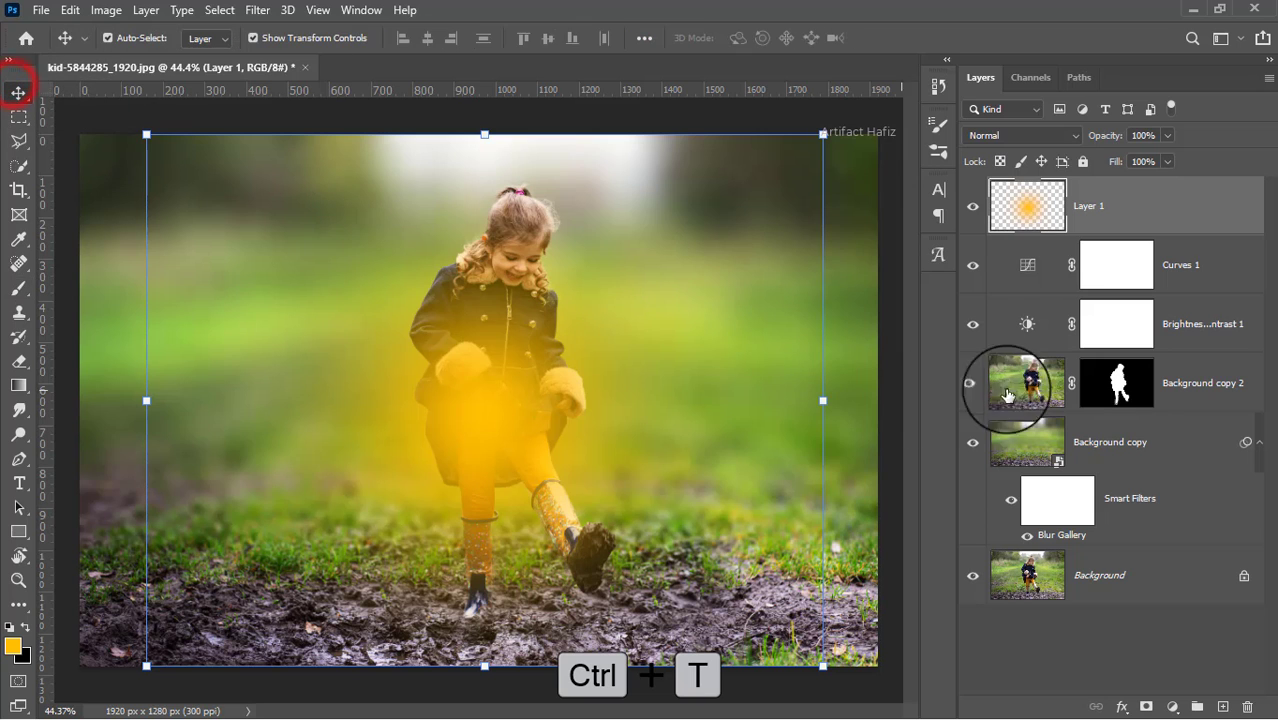
Step: Set the yellow glow to Screen, scale it into the top-left corner, then stamp visible layers
click(1050, 135)
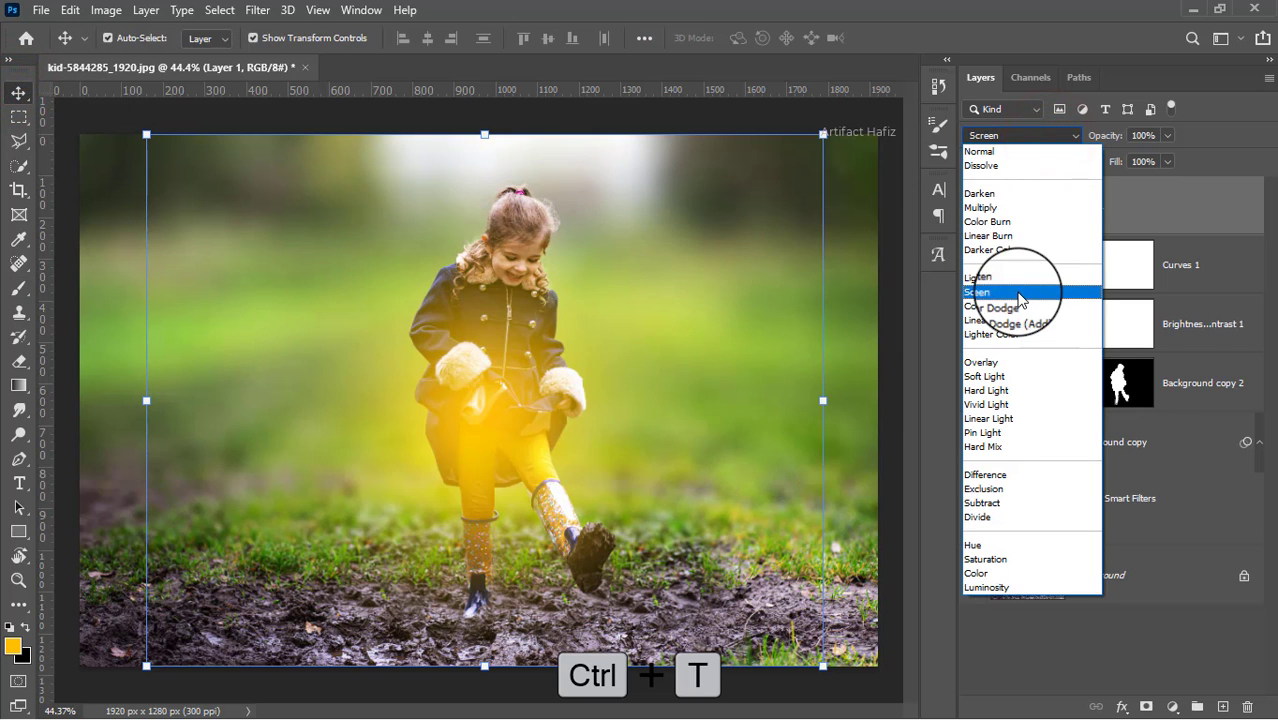
click(1019, 292)
drag(436, 449, 636, 172)
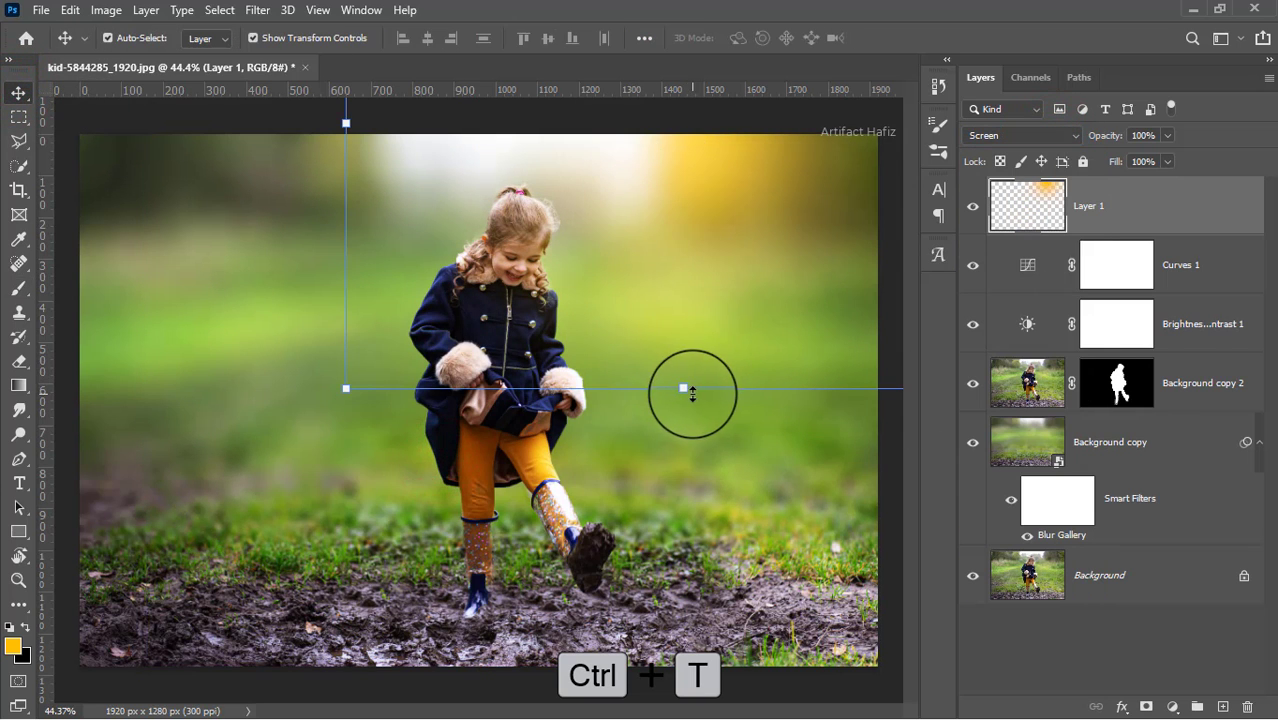
drag(685, 388, 720, 258)
drag(779, 177, 549, 220)
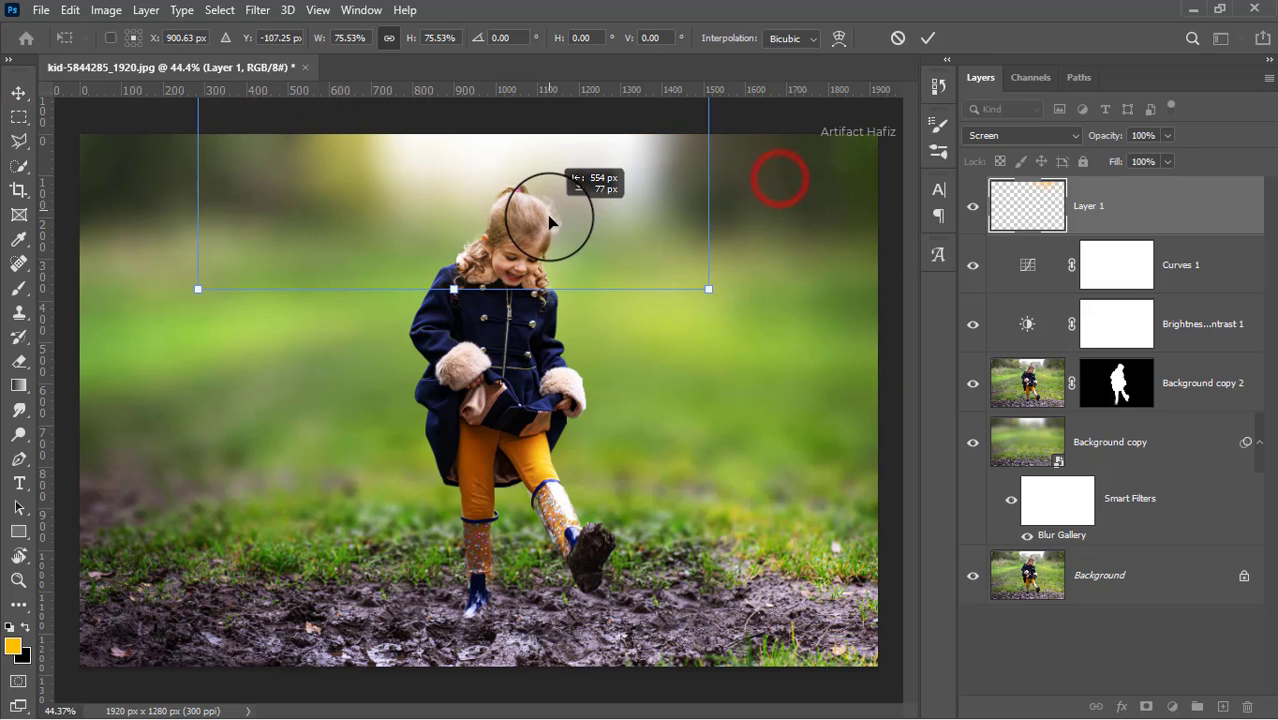
mouse_move(710, 103)
mouse_down()
mouse_move(850, 125)
mouse_move(945, 88)
mouse_up()
drag(746, 213, 249, 250)
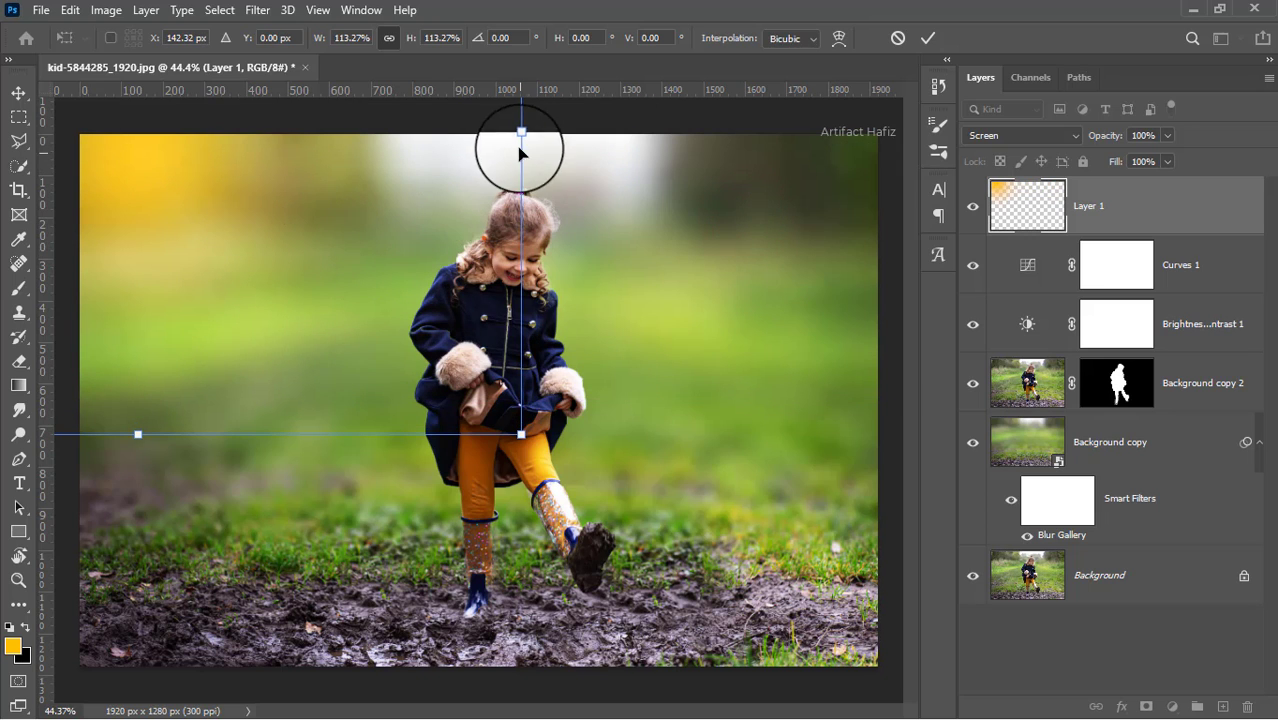
click(928, 38)
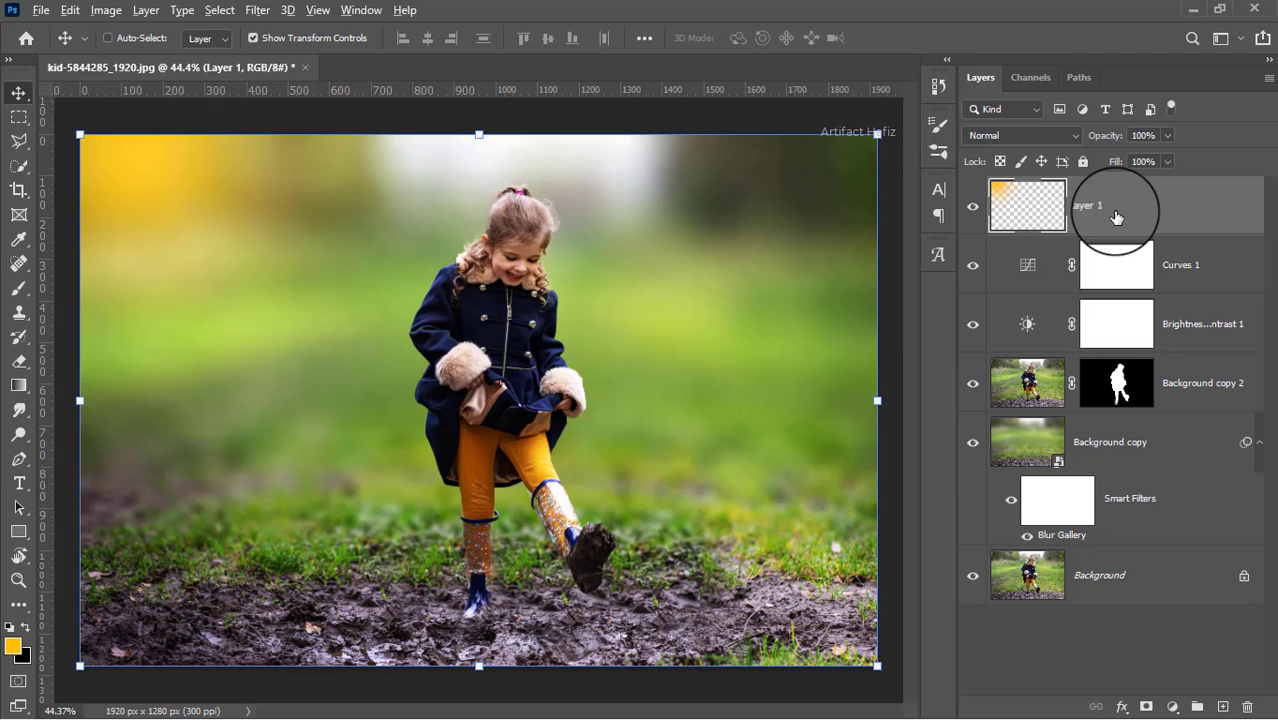
key(ctrl+shift+alt+e)
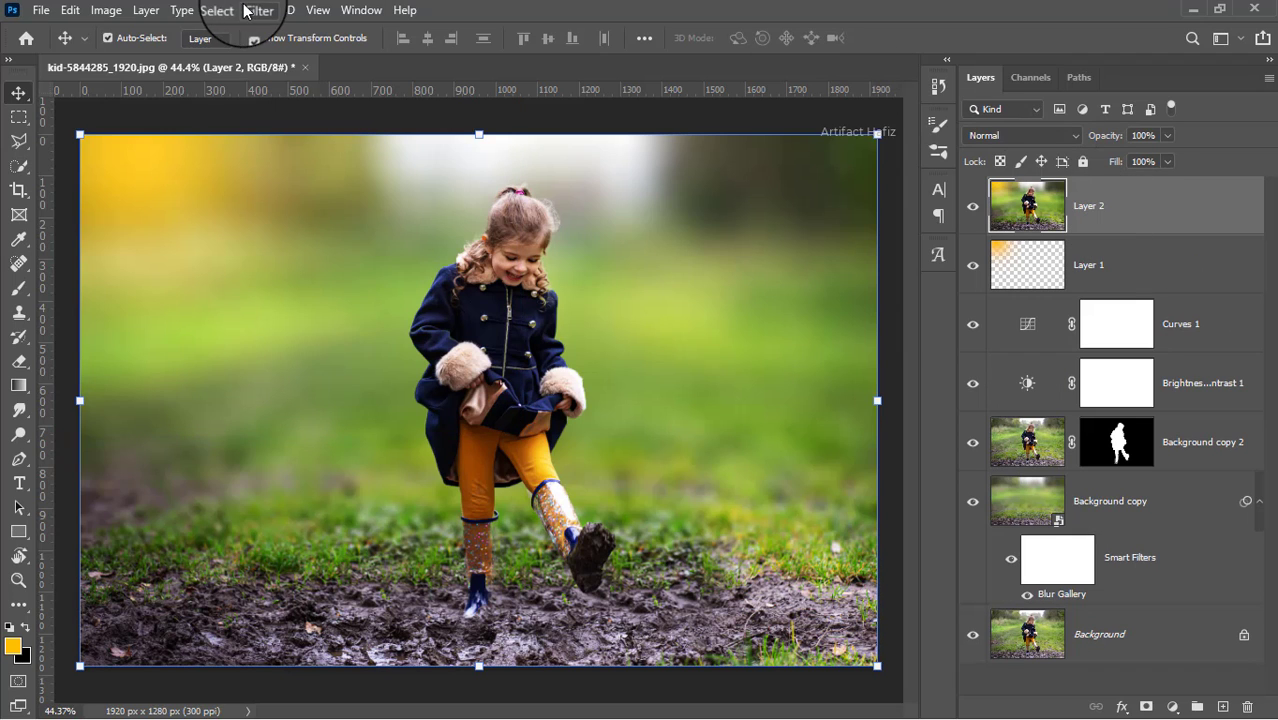
Step: Convert Layer 2 to a Smart Object and open the Camera Raw Filter on it
click(257, 10)
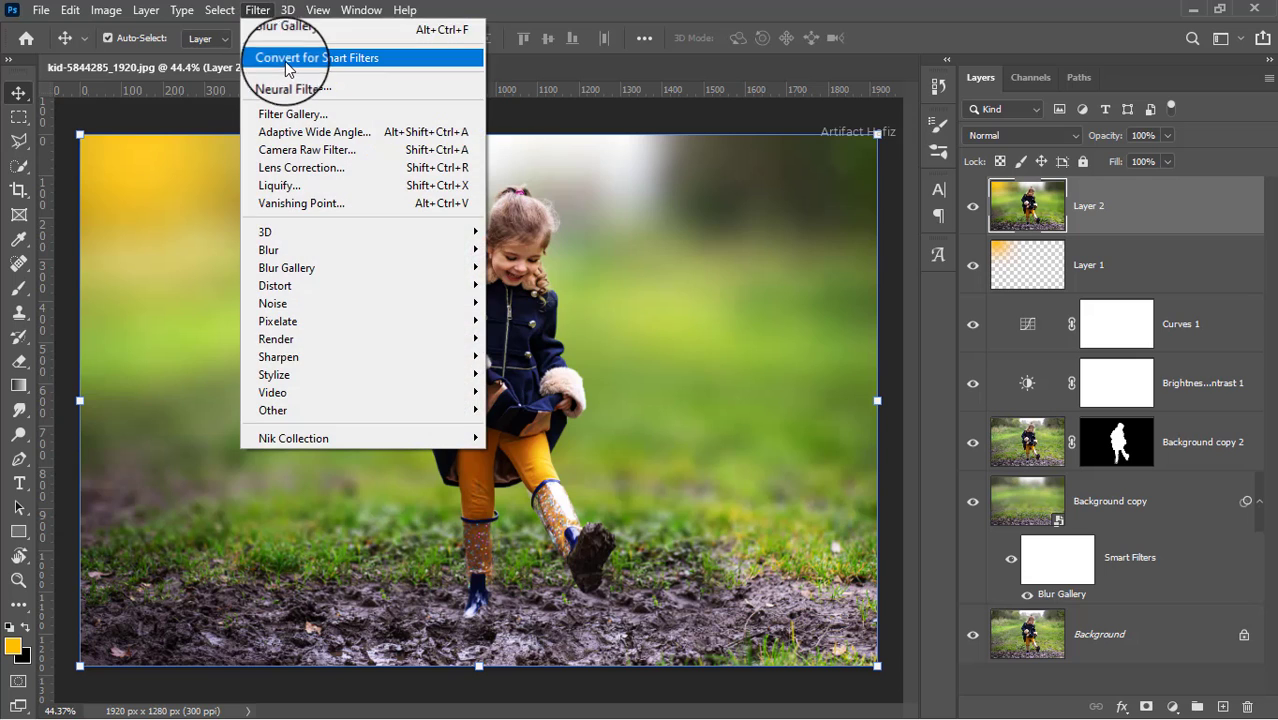
click(288, 58)
click(257, 10)
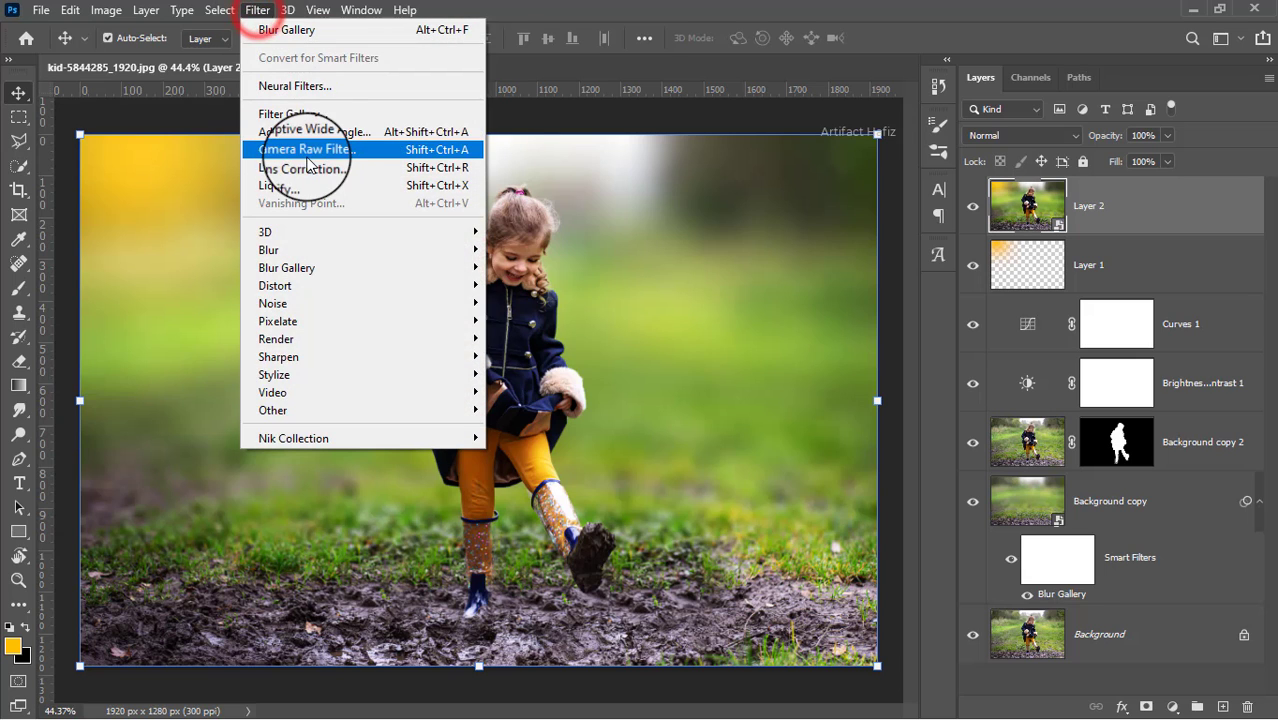
click(307, 150)
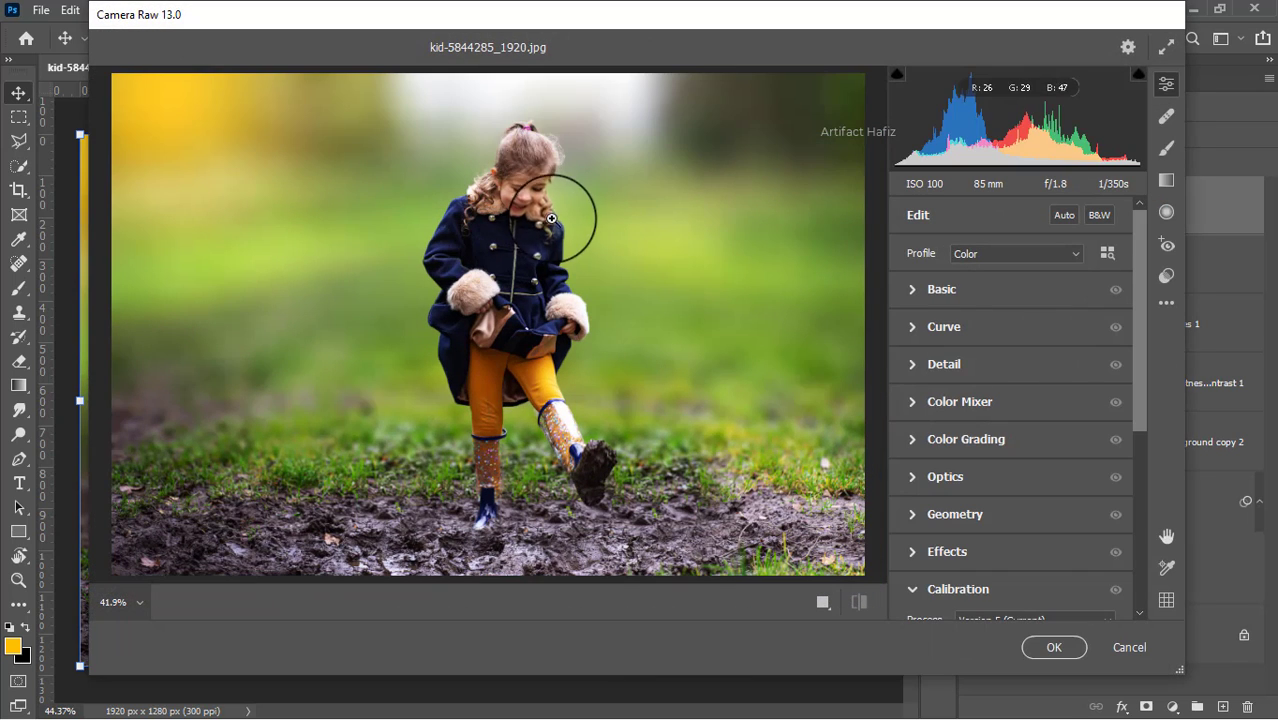
Step: Set Basic tones: Exposure -0.35, Contrast +3, Highlights -15, Shadows +10, Whites +45, Blacks +5
click(911, 292)
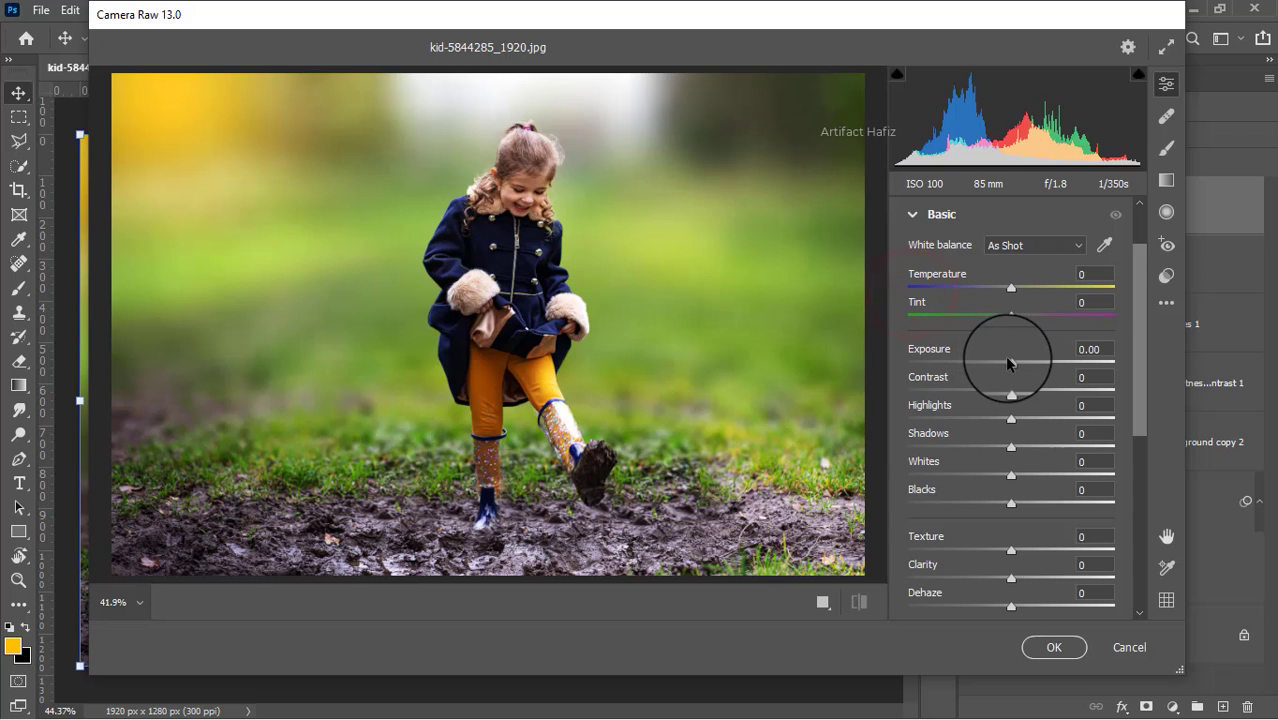
click(1004, 360)
mouse_move(1011, 389)
mouse_down()
mouse_move(1008, 430)
mouse_move(988, 437)
mouse_move(1030, 437)
mouse_move(1059, 470)
mouse_move(995, 505)
mouse_up()
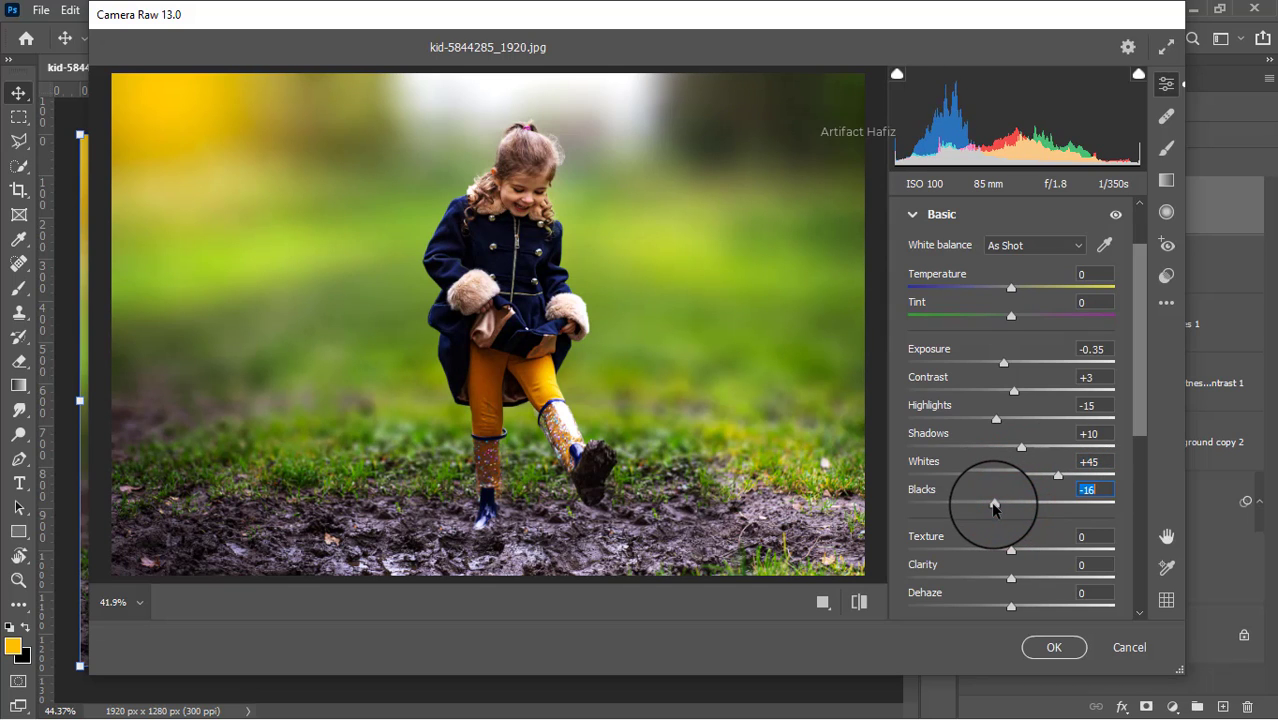
mouse_move(994, 507)
mouse_down()
mouse_move(976, 506)
mouse_move(1013, 507)
mouse_up()
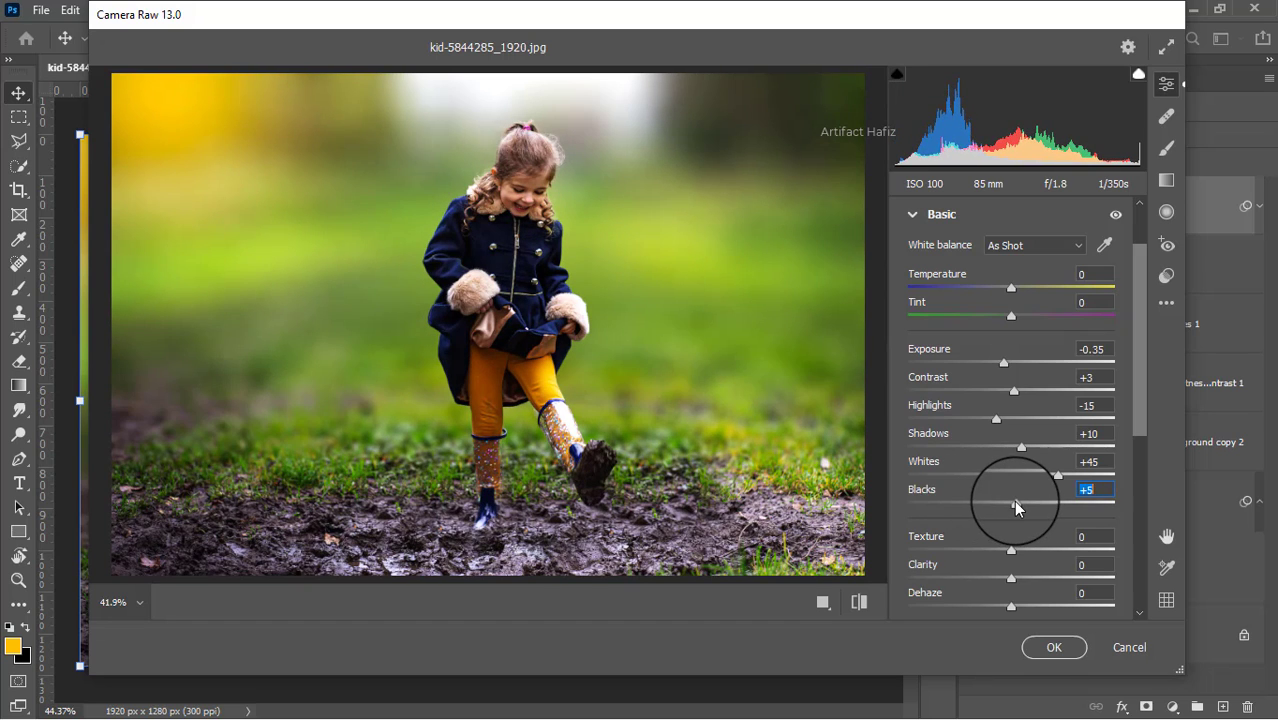
Step: Set Texture -5, Clarity +4 and Dehaze -5 in the Basic panel
mouse_move(1013, 555)
mouse_down()
mouse_move(971, 553)
mouse_move(1025, 550)
mouse_move(1007, 567)
mouse_up()
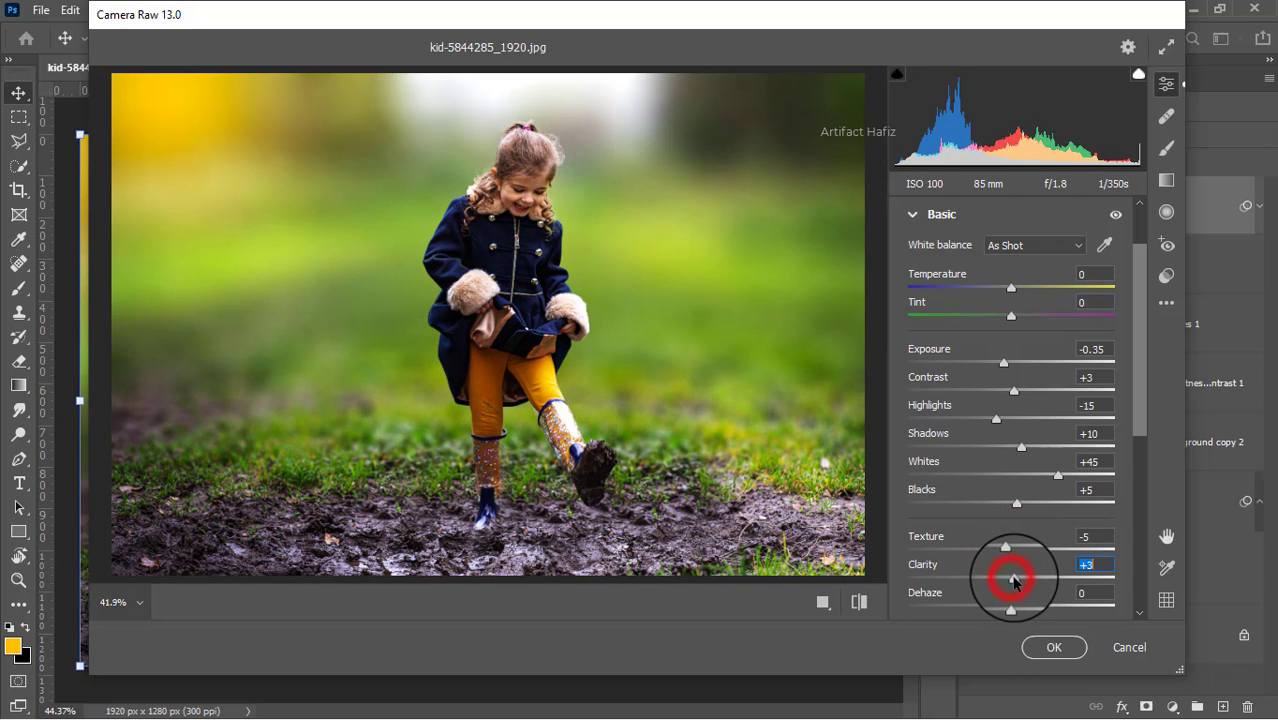
scroll(1021, 525, down, 2)
scroll(1021, 519, down, 2)
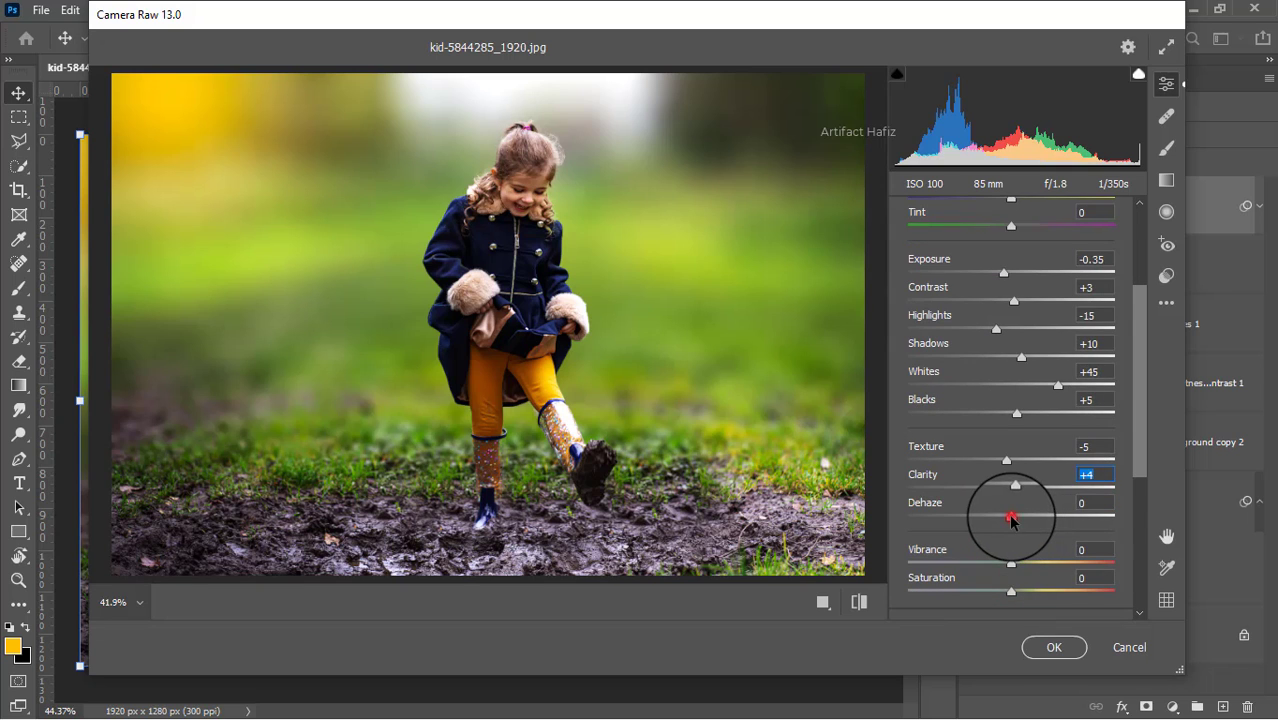
mouse_move(1013, 516)
mouse_down()
mouse_move(1035, 520)
mouse_move(995, 518)
mouse_move(1004, 530)
mouse_up()
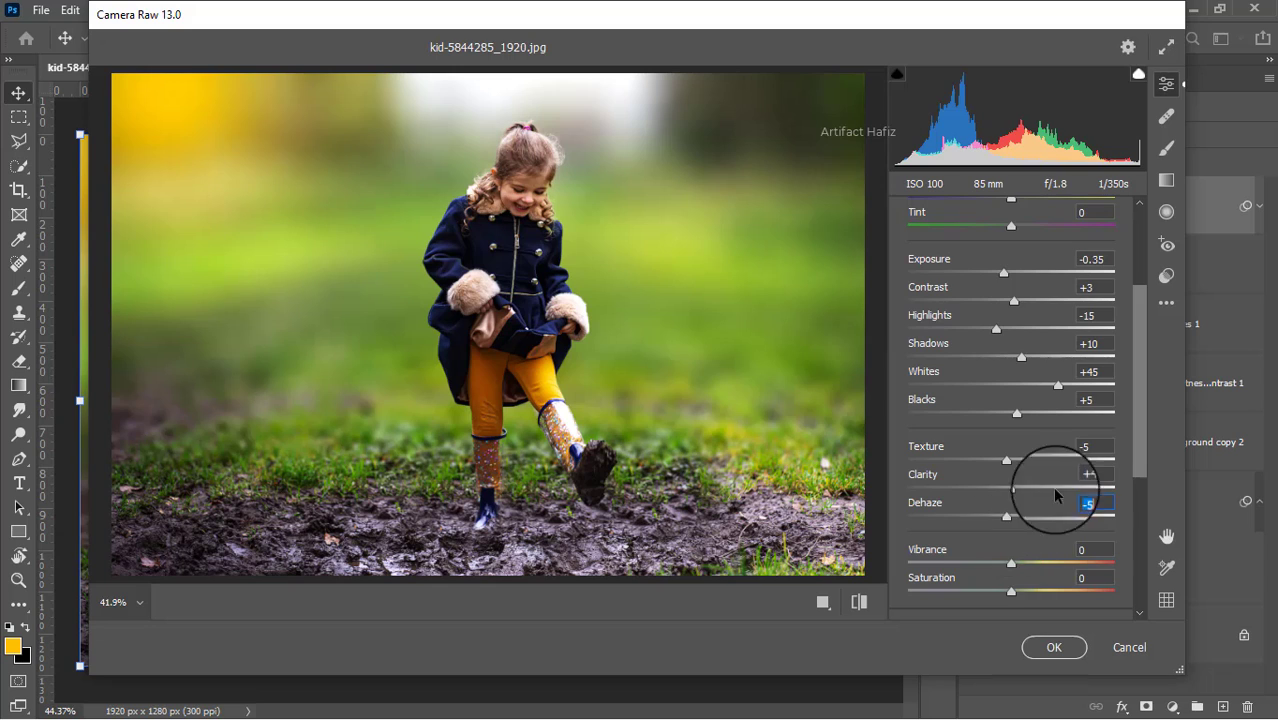
scroll(1055, 488, down, 2)
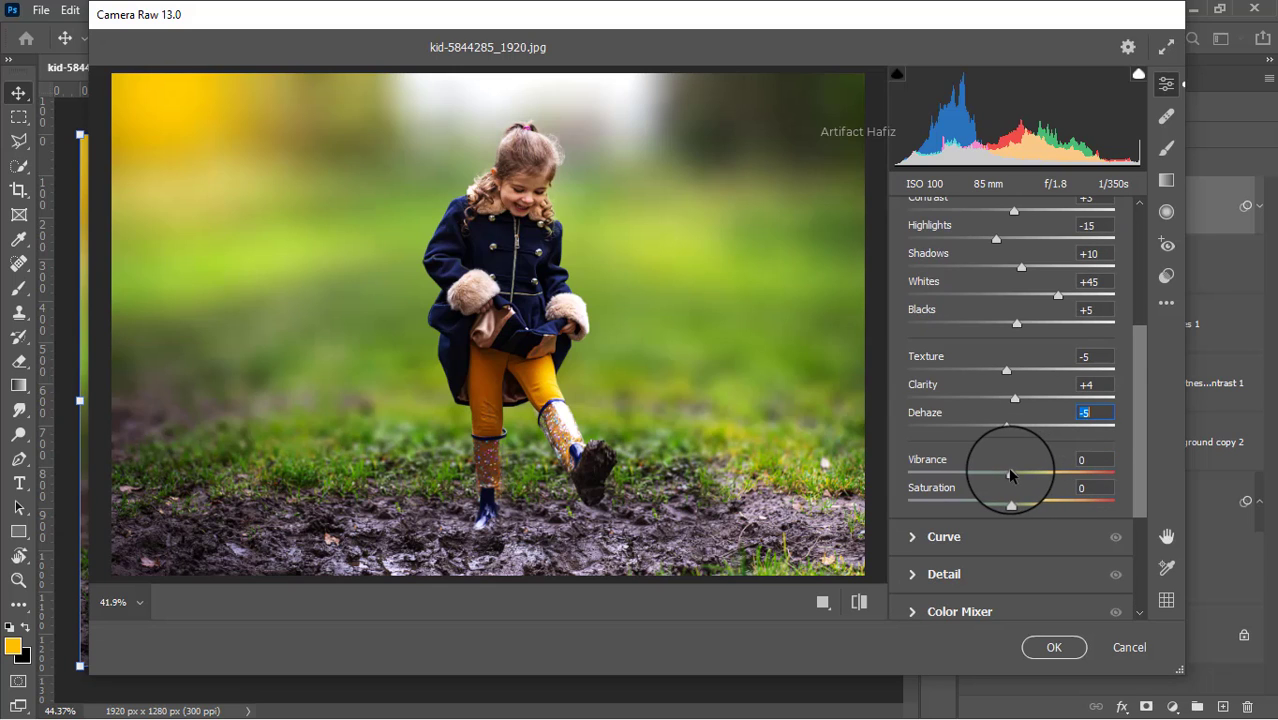
scroll(1010, 474, down, 2)
Step: Lift the tone curve slightly by adding and raising shadow and highlight points
click(920, 449)
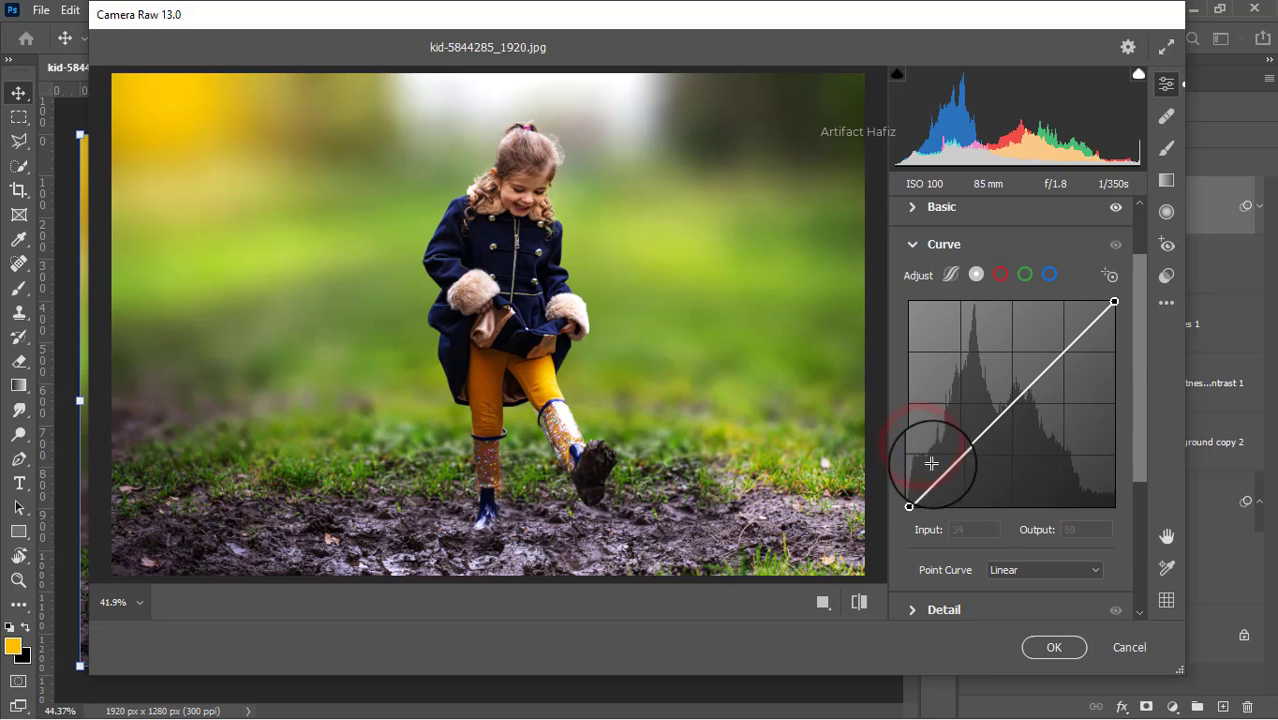
drag(909, 508, 909, 502)
scroll(905, 470, down, 1)
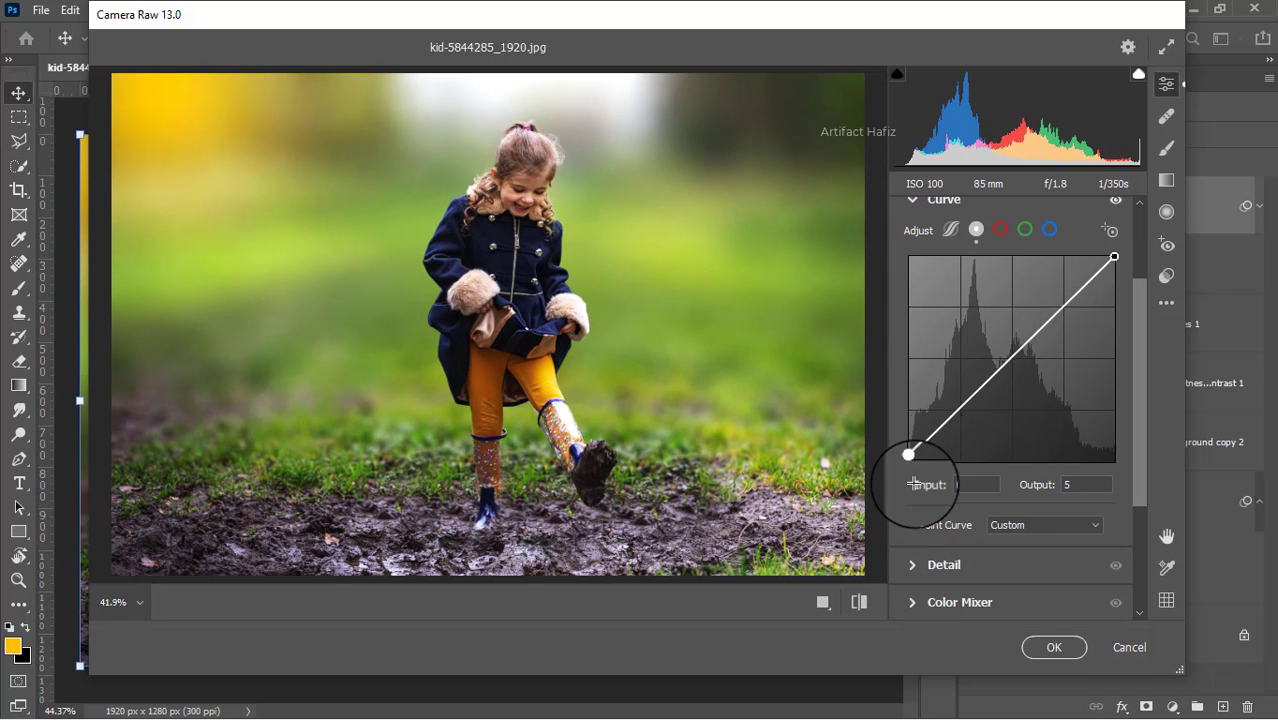
click(960, 405)
click(1060, 306)
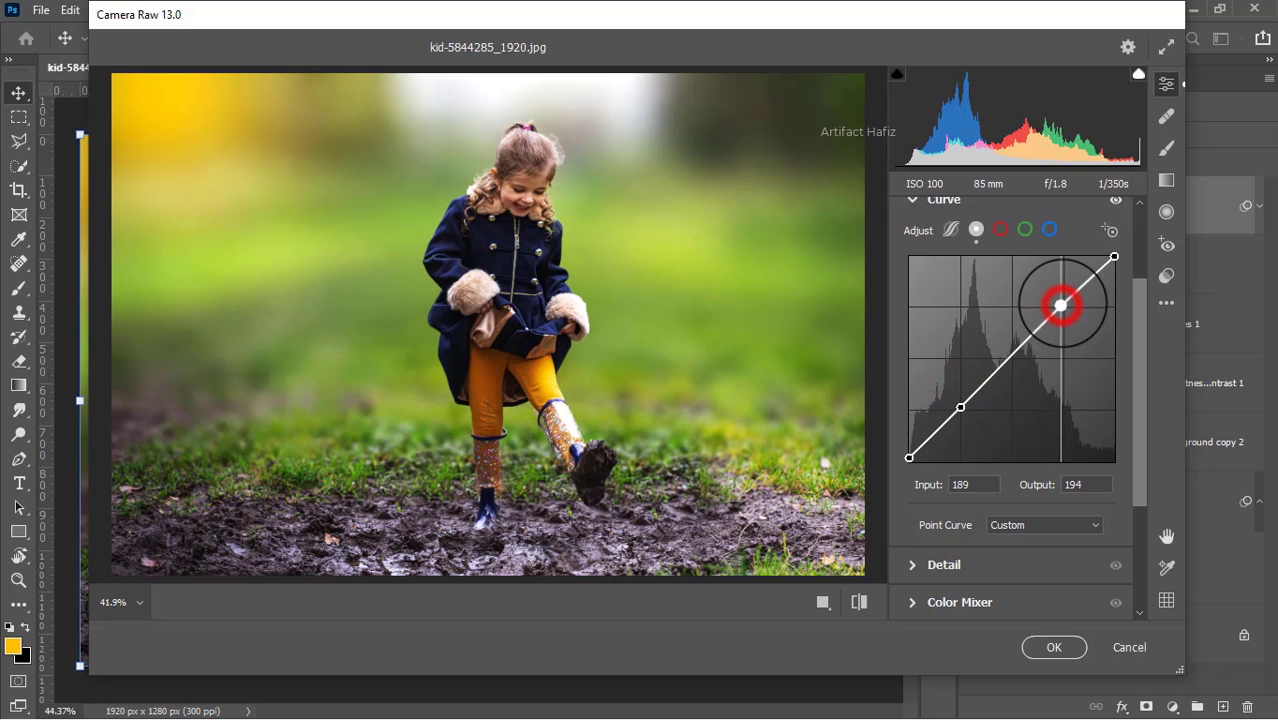
drag(1062, 305, 1062, 303)
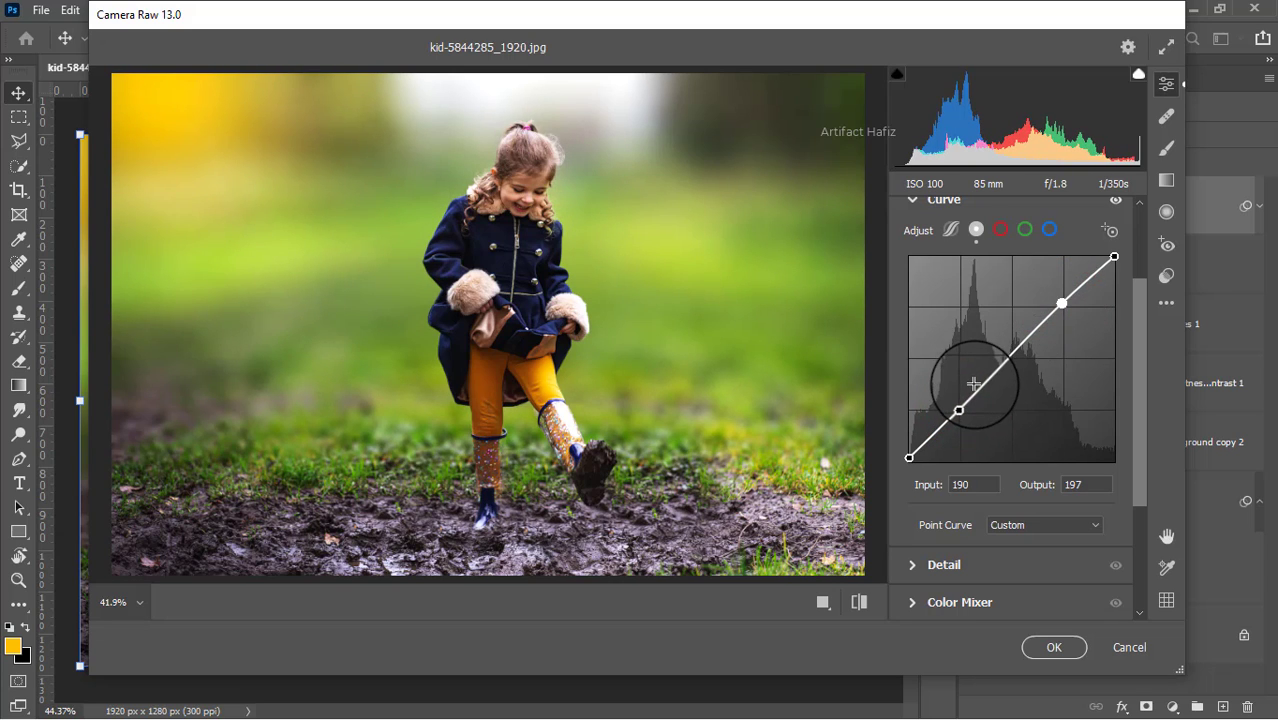
Step: Set Noise Reduction to 10 and Sharpening to 20 in the Detail panel
scroll(970, 375, down, 2)
scroll(950, 410, down, 1)
click(916, 432)
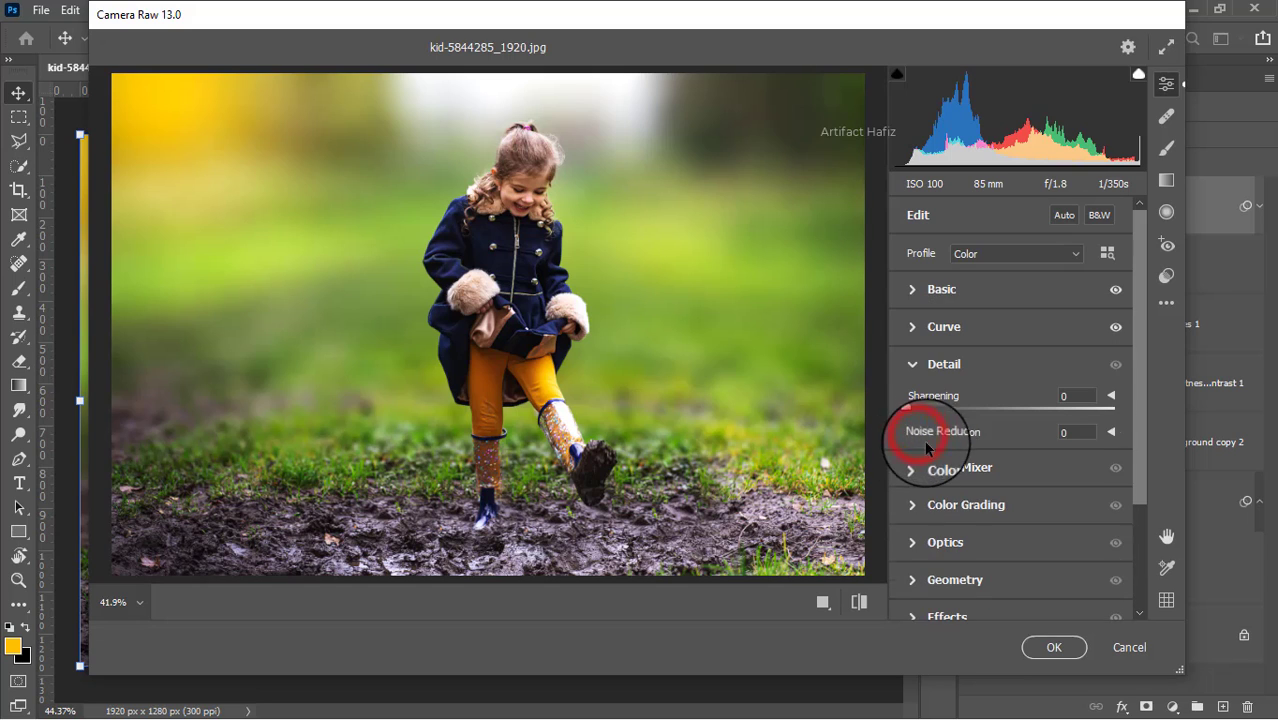
drag(911, 450, 925, 452)
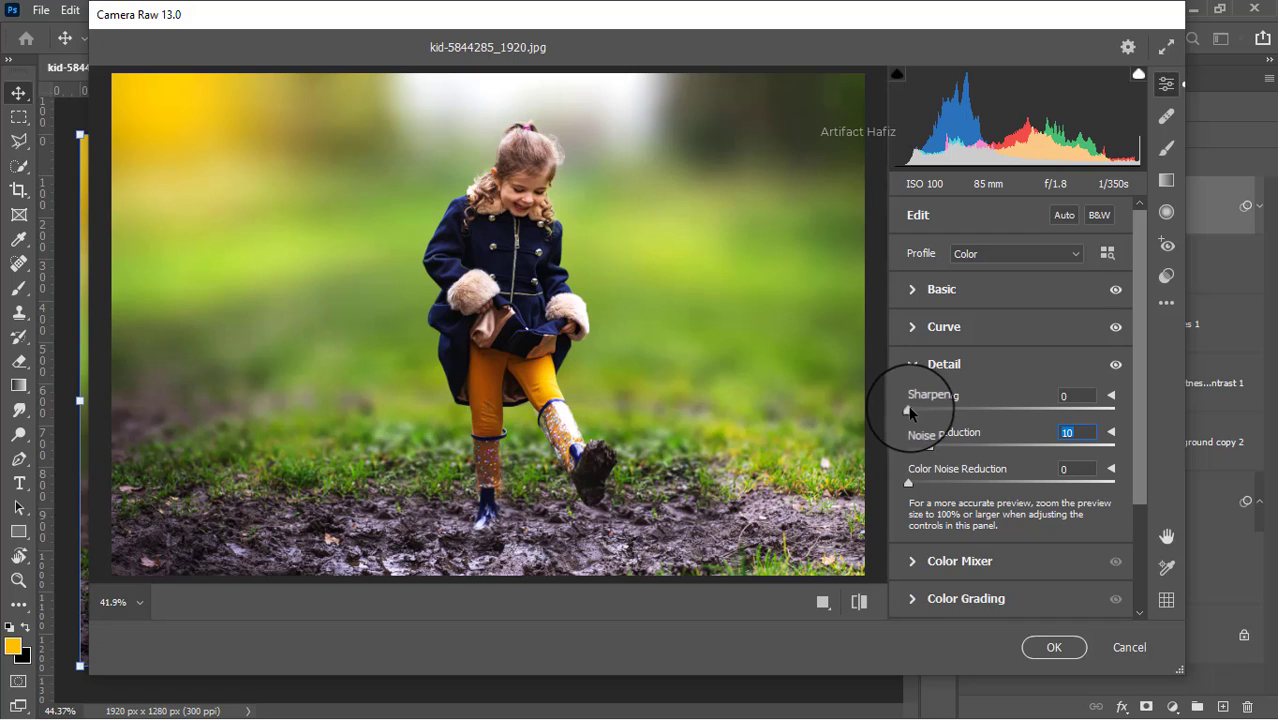
drag(910, 411, 945, 414)
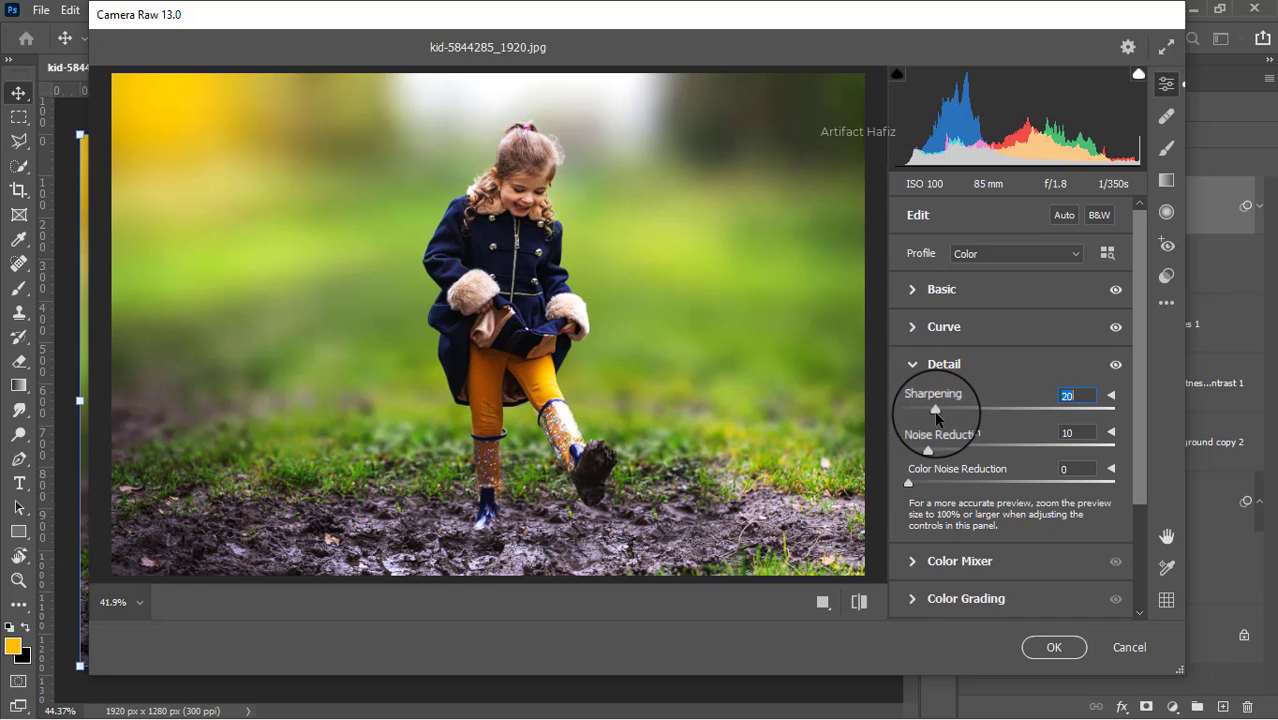
click(912, 562)
Step: Lower orange, yellow and green saturation and boost purple saturation in the Color Mixer
click(983, 325)
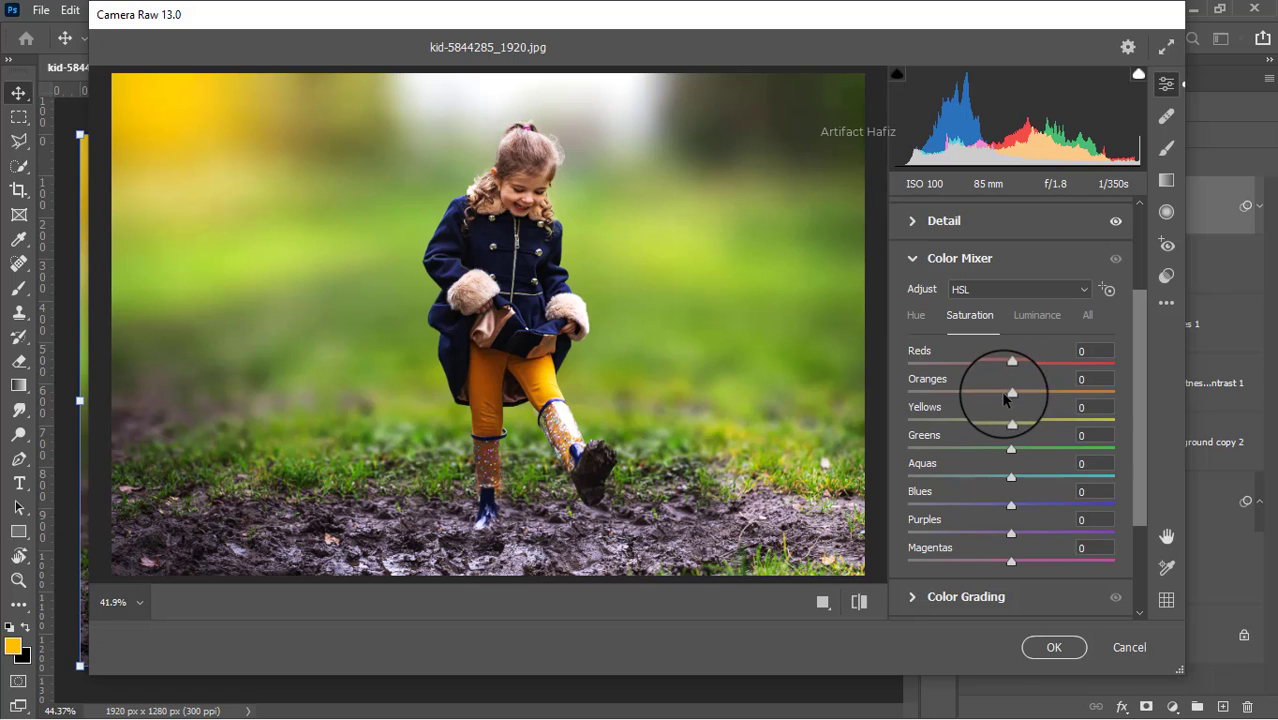
mouse_move(1011, 393)
mouse_down()
mouse_move(991, 401)
mouse_move(993, 374)
mouse_up()
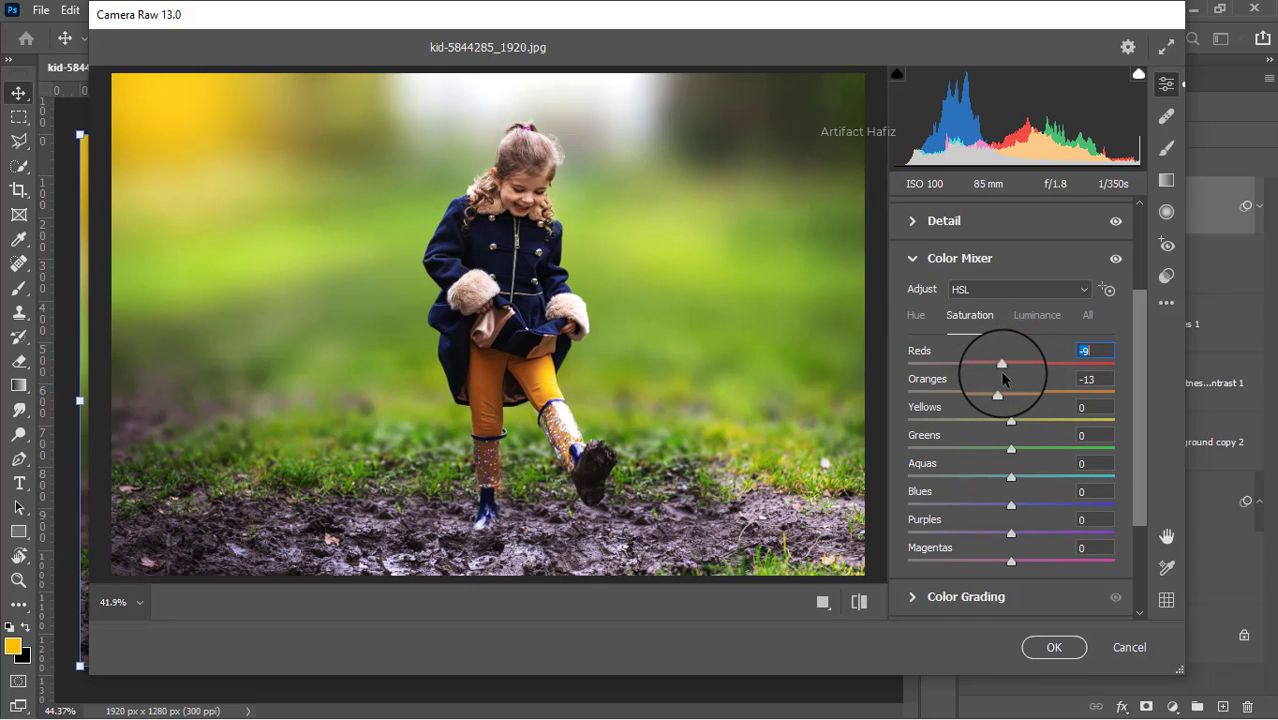
mouse_move(1008, 420)
mouse_down()
mouse_move(971, 420)
mouse_move(986, 423)
mouse_up()
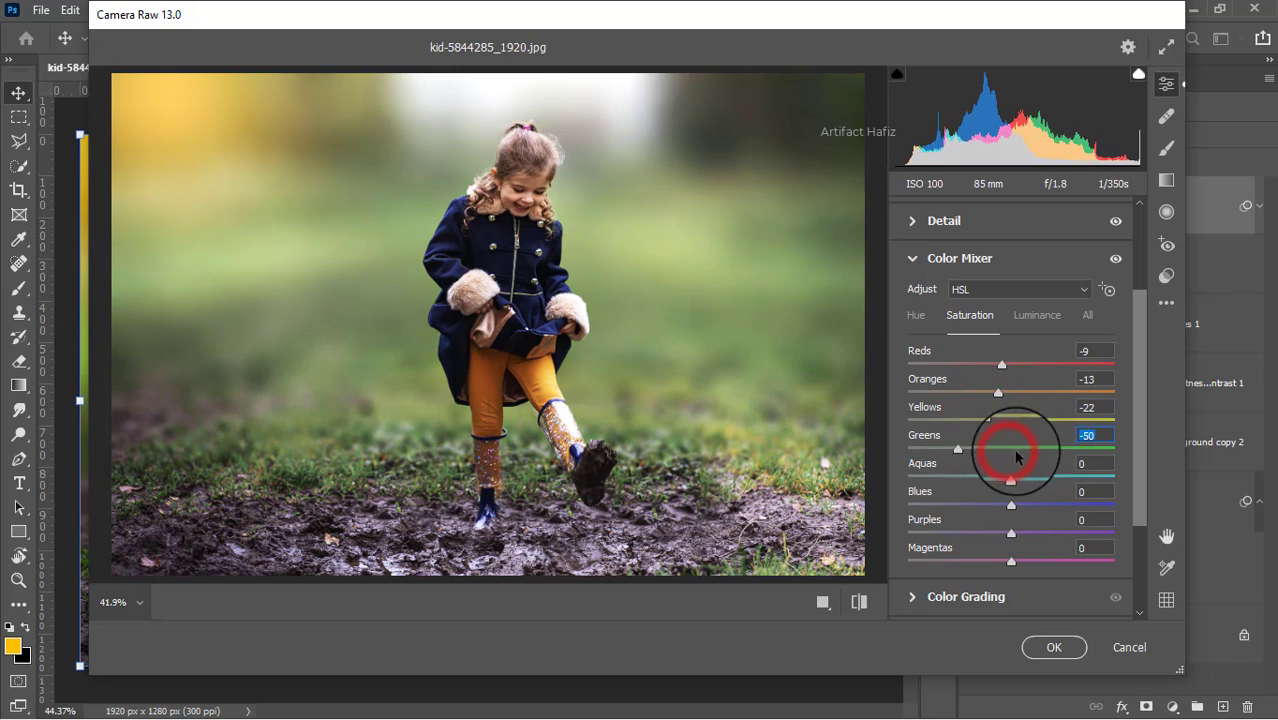
mouse_move(1008, 452)
mouse_down()
mouse_move(983, 459)
mouse_move(1022, 476)
mouse_up()
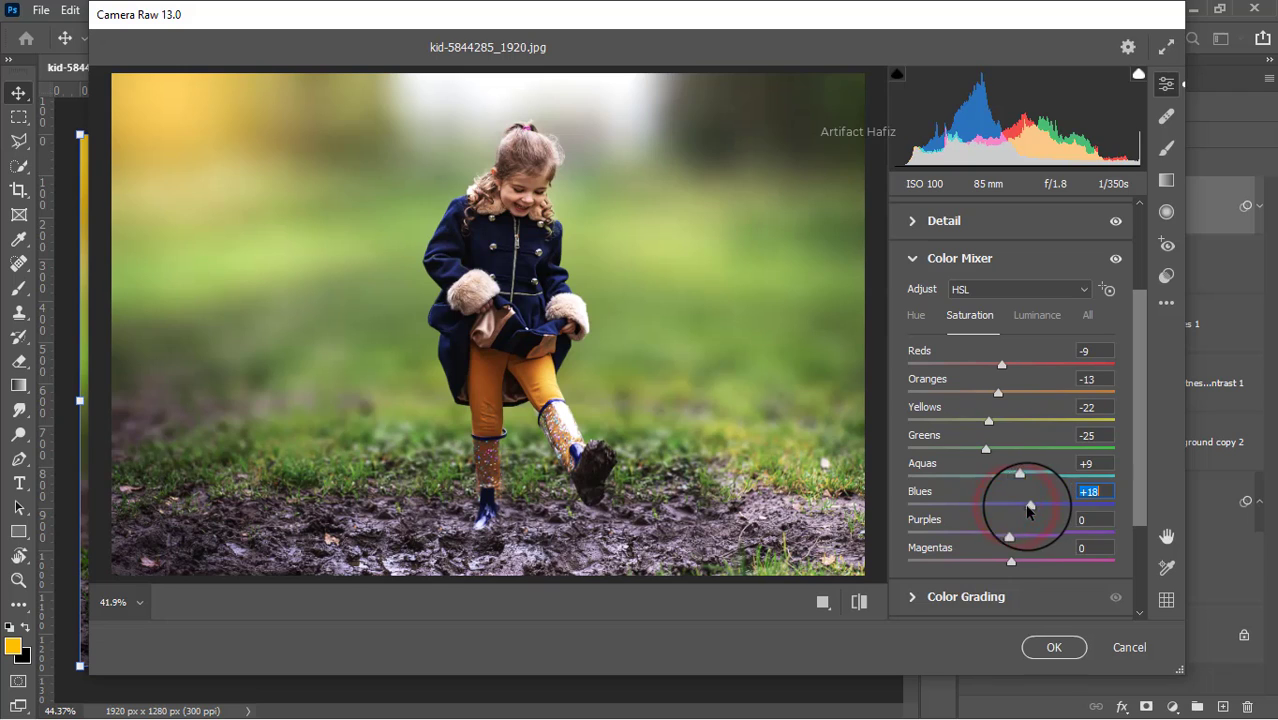
drag(1010, 537, 1024, 561)
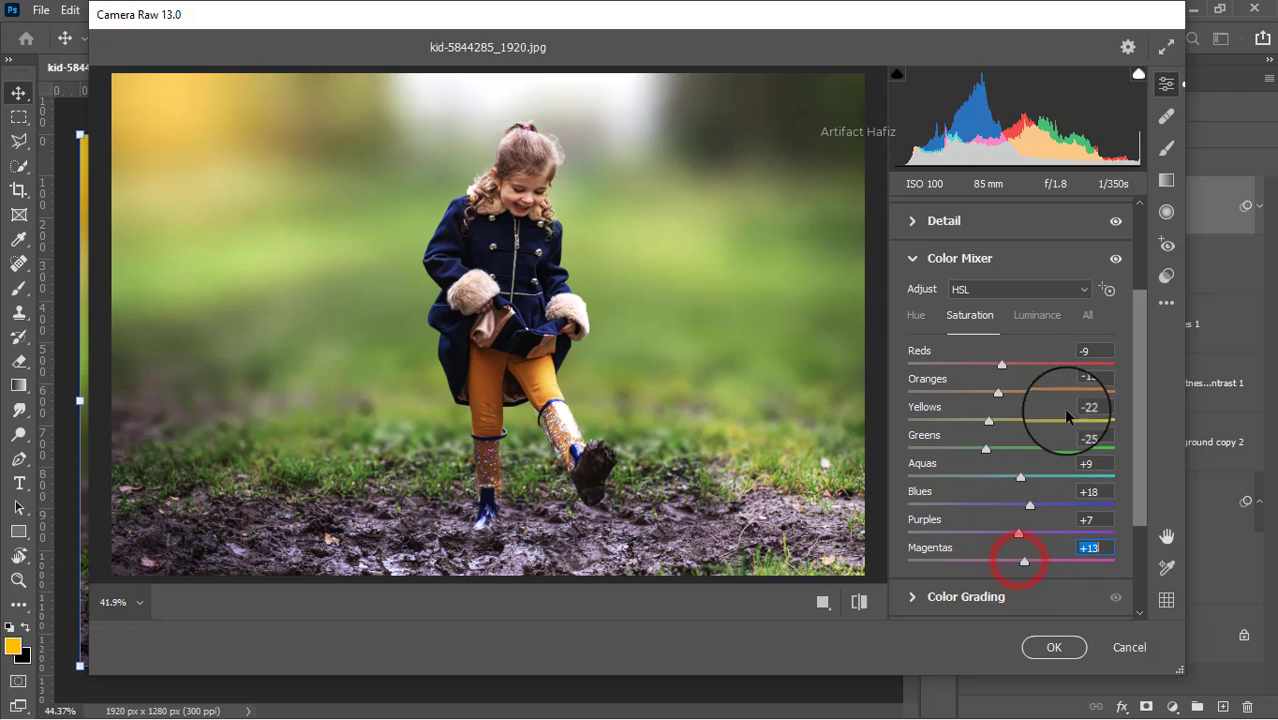
Step: Brighten the oranges and darken the yellows in the luminance sliders
click(1040, 318)
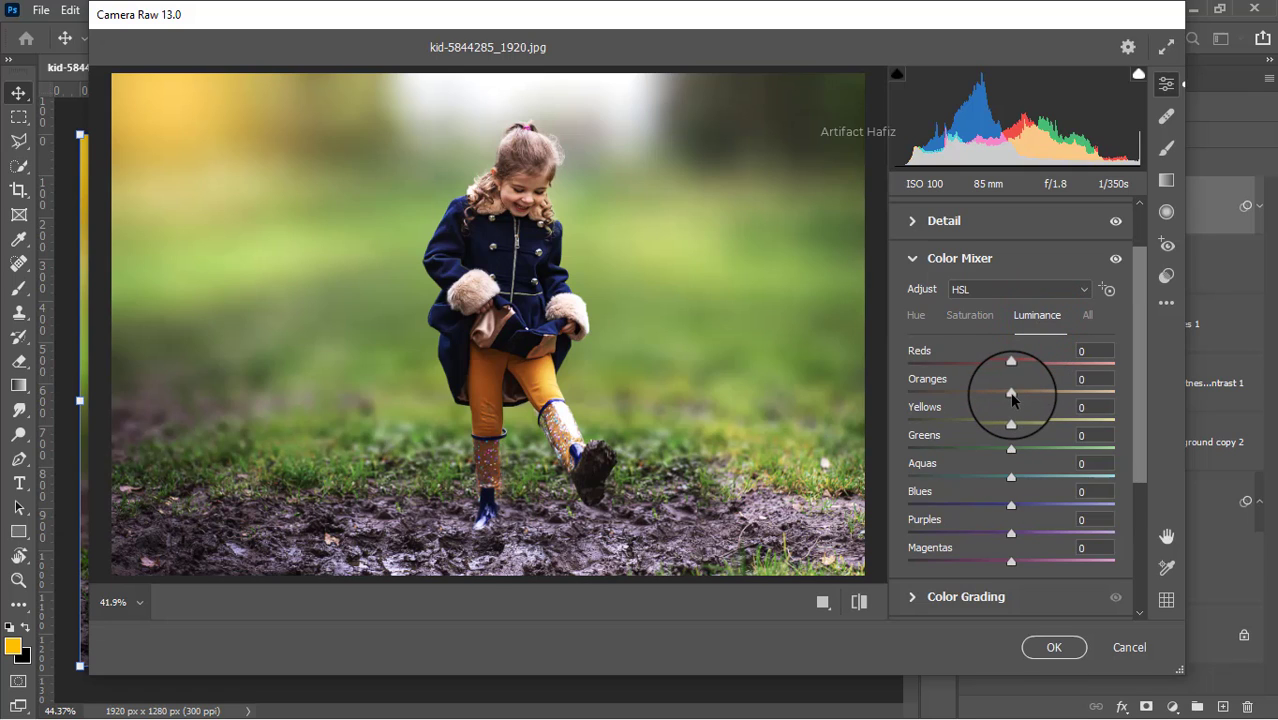
drag(1010, 392, 1032, 399)
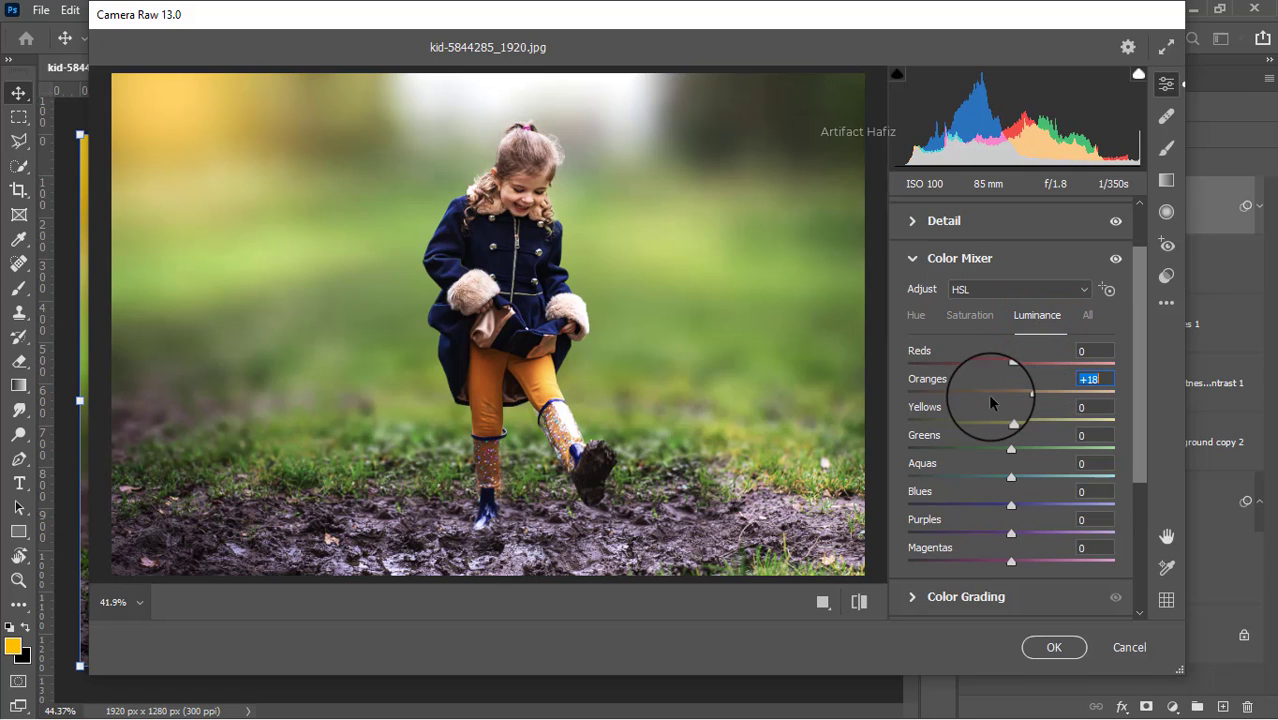
mouse_move(1010, 421)
mouse_down()
mouse_move(960, 449)
mouse_move(1013, 478)
mouse_move(1021, 506)
mouse_up()
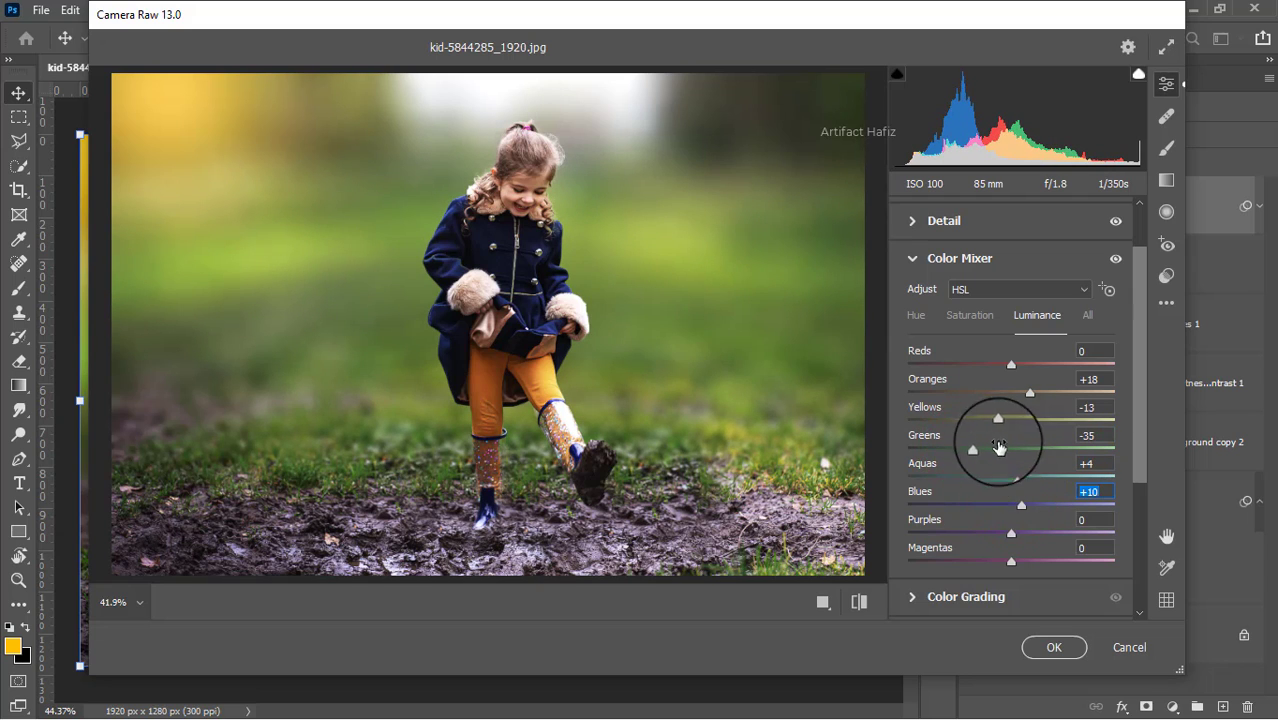
Step: Shift hues to Oranges +19, Yellows +29, Greens -10 and Aquas -11
click(916, 315)
drag(1011, 455, 1008, 463)
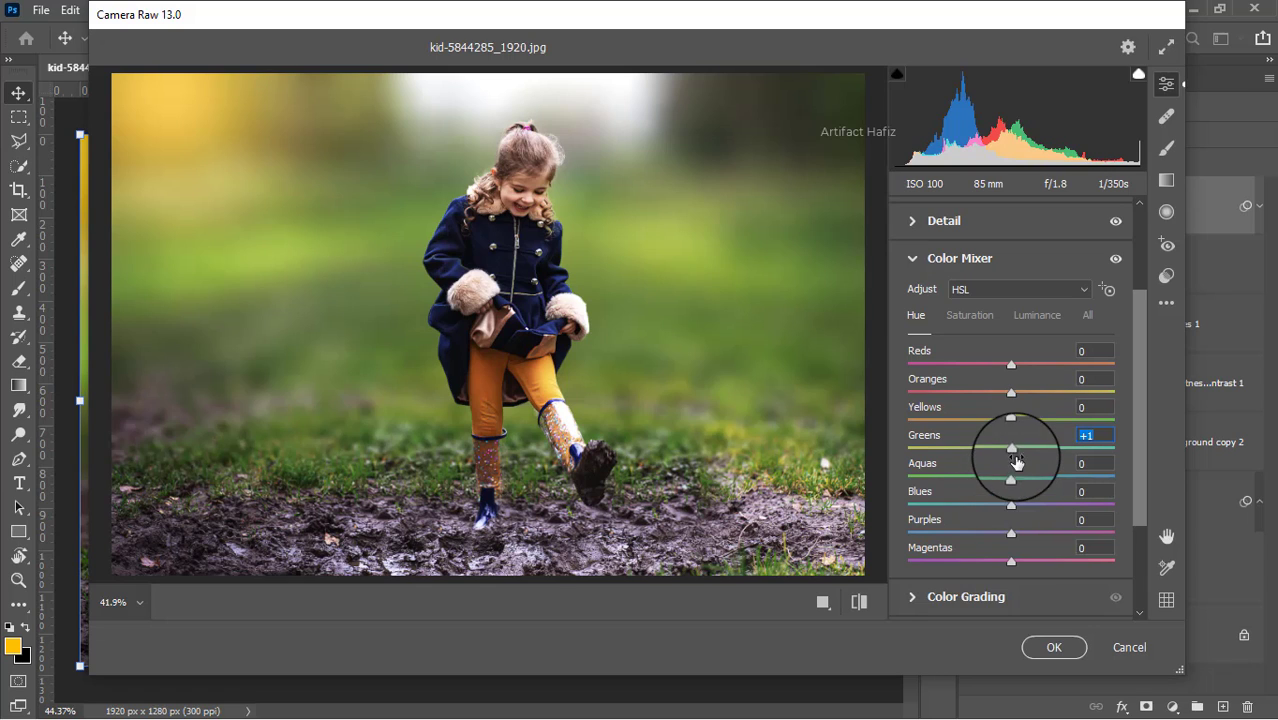
mouse_move(1012, 455)
mouse_down()
mouse_move(946, 484)
mouse_move(1000, 480)
mouse_up()
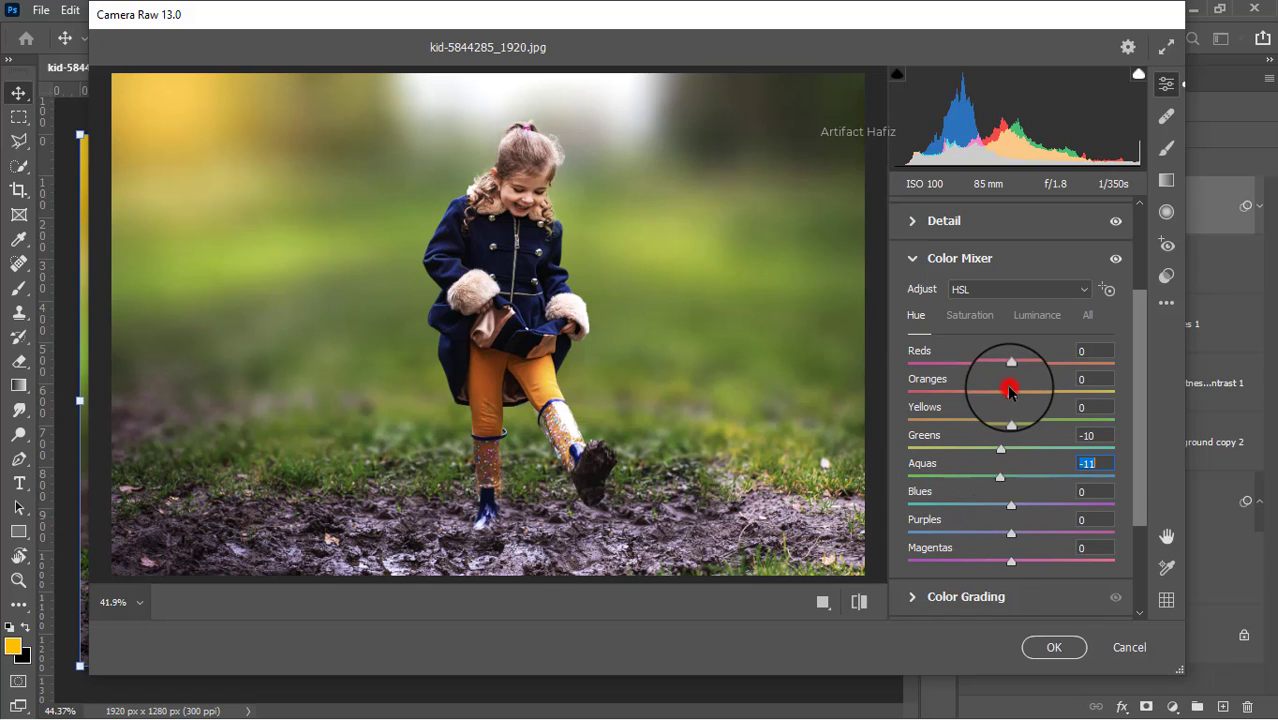
mouse_move(1010, 391)
mouse_down()
mouse_move(1054, 395)
mouse_move(1032, 391)
mouse_up()
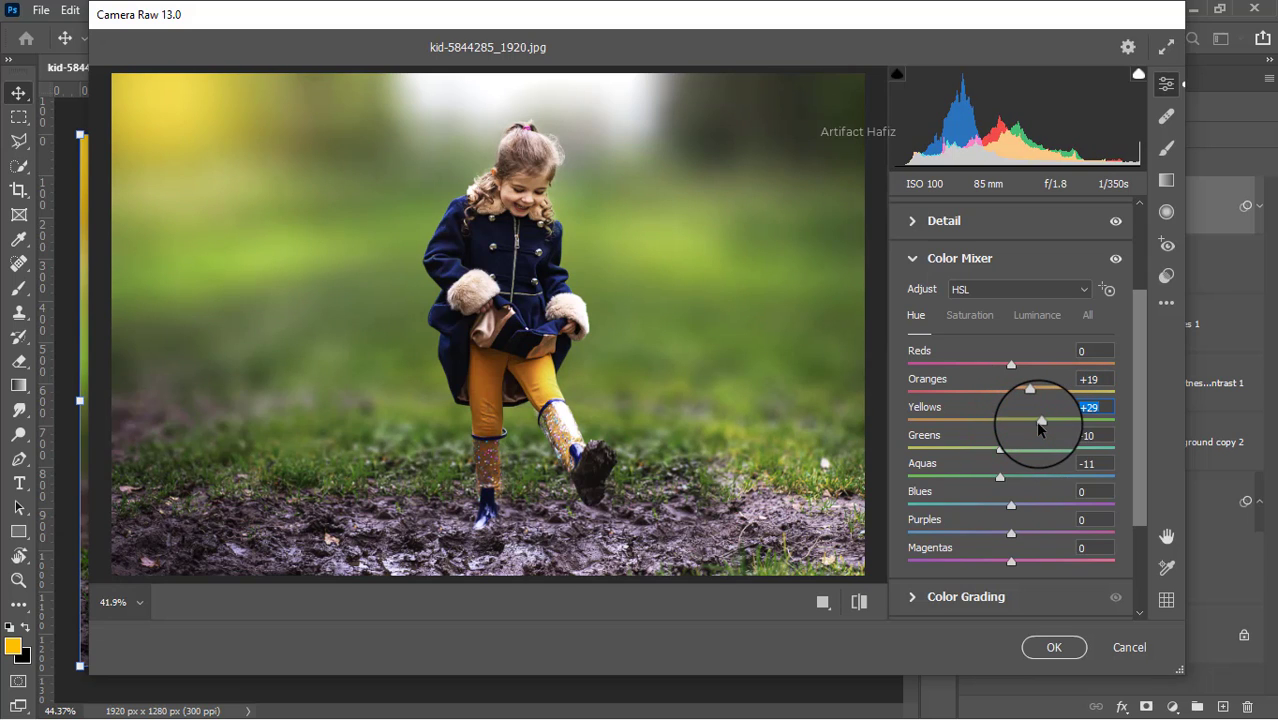
scroll(1040, 427, down, 3)
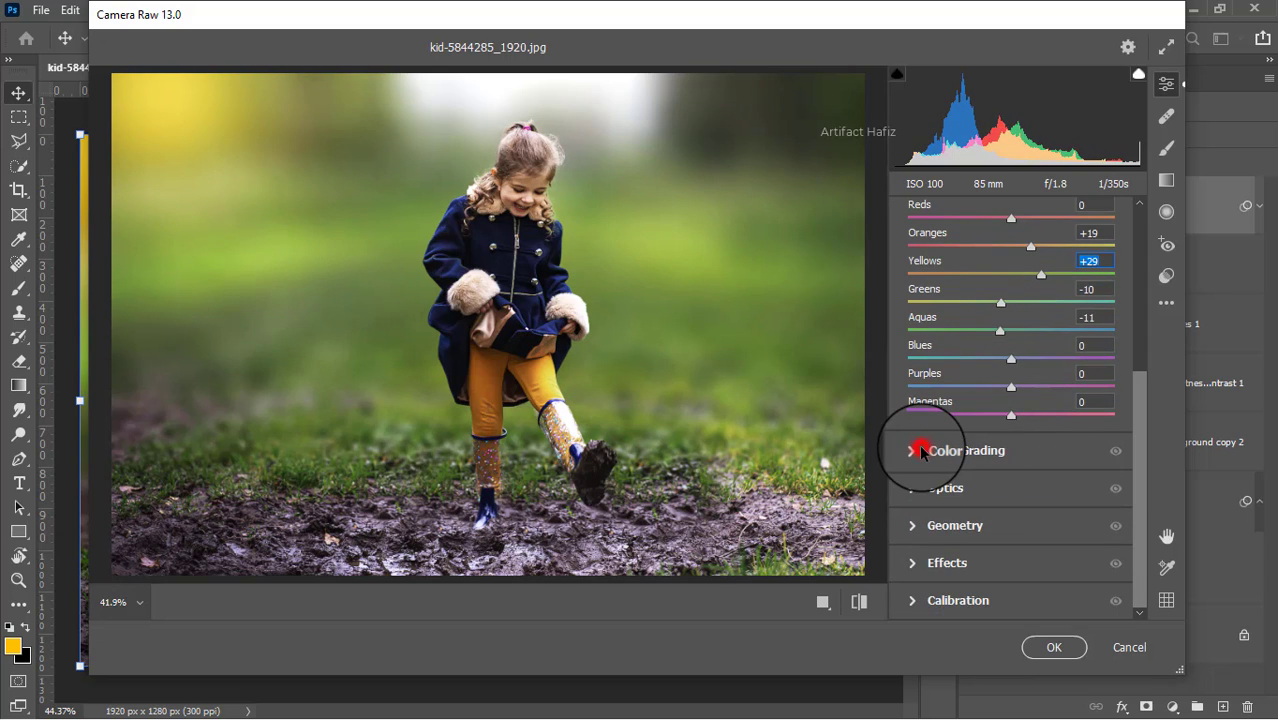
Step: Tint shadows cyan (H188 S15) and highlights orange (H32 S15) in Color Grading
click(921, 451)
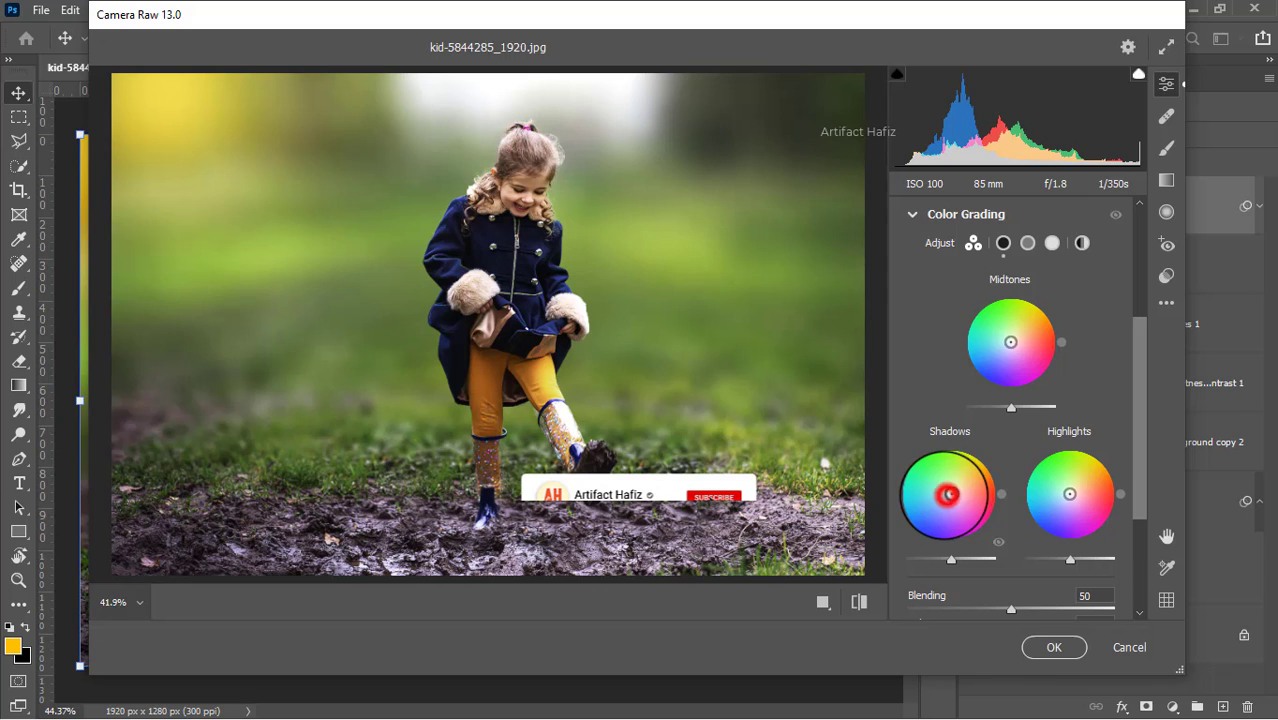
drag(947, 494, 944, 494)
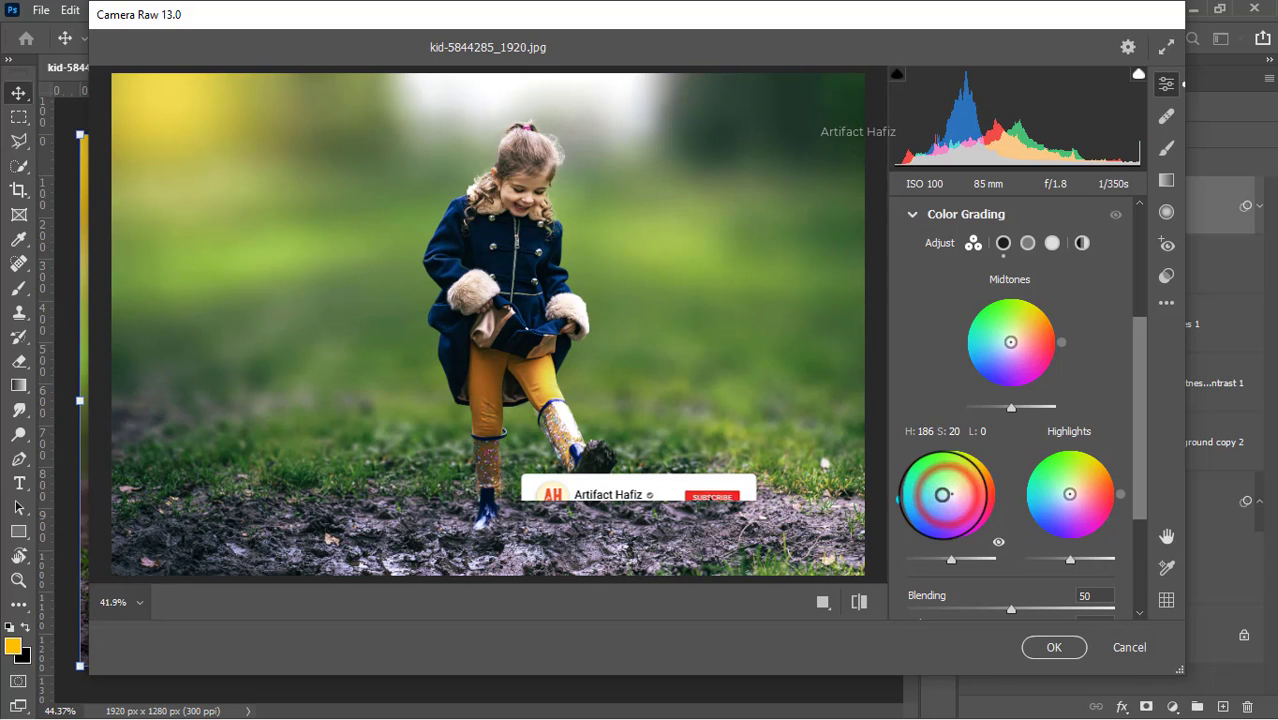
click(1073, 496)
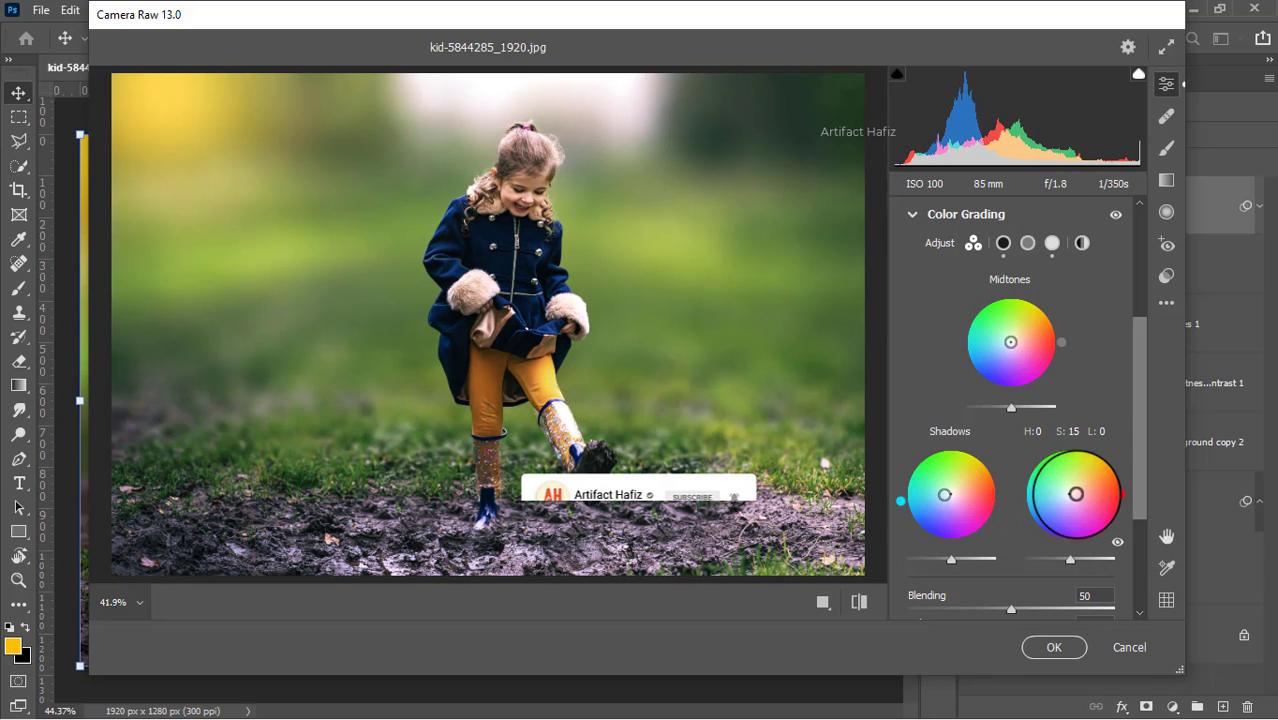
drag(1121, 496, 1118, 470)
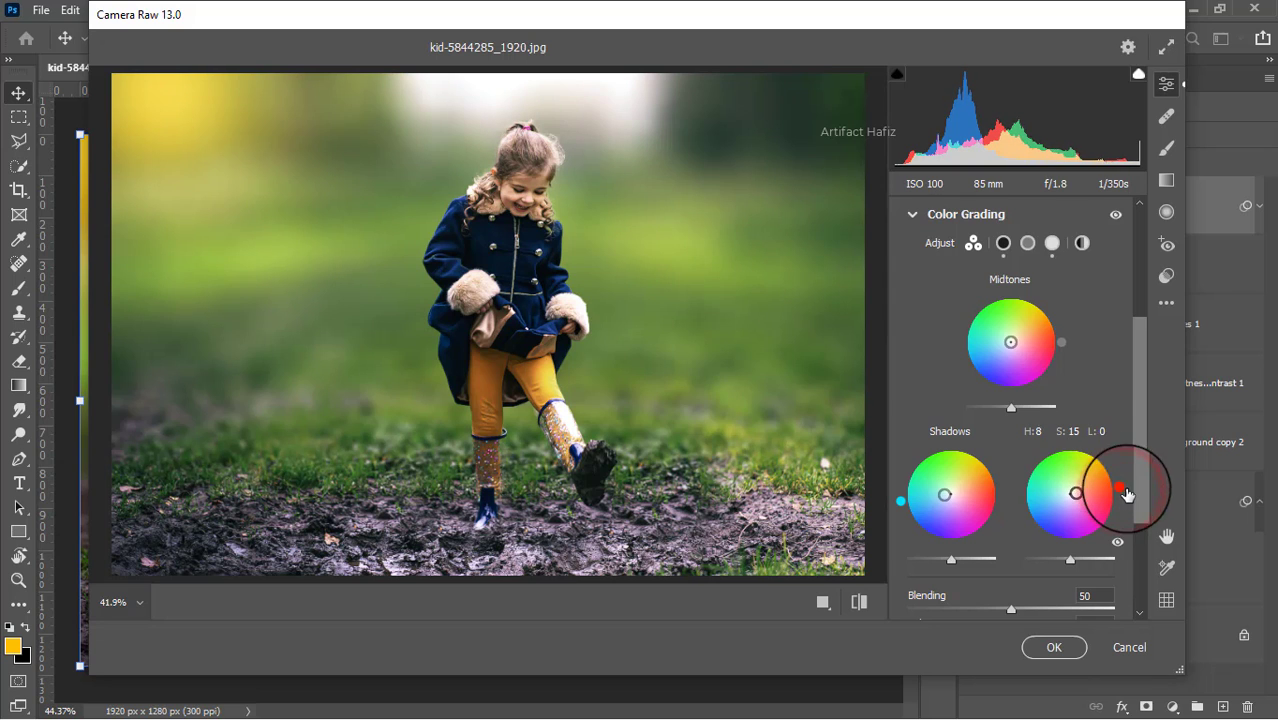
scroll(1090, 450, down, 4)
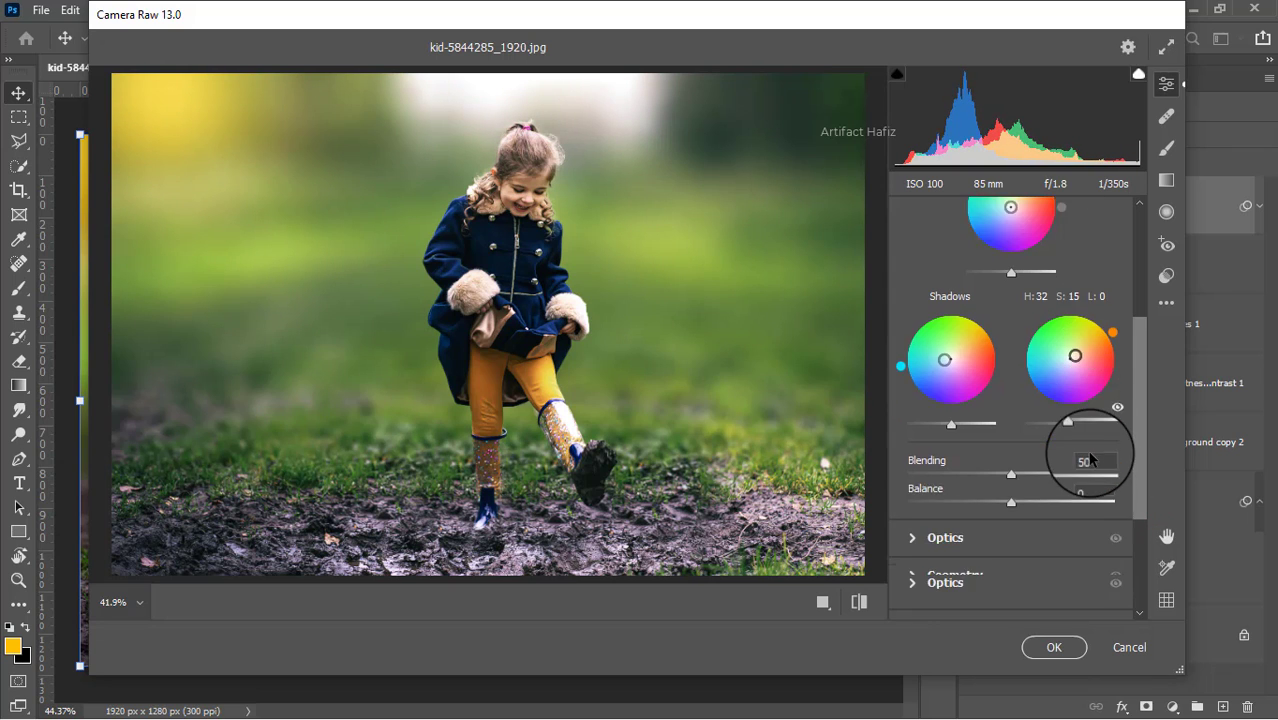
scroll(1000, 470, down, 1)
Step: Set Calibration Red Primary saturation to -6 and slightly raise green and blue primaries
click(910, 600)
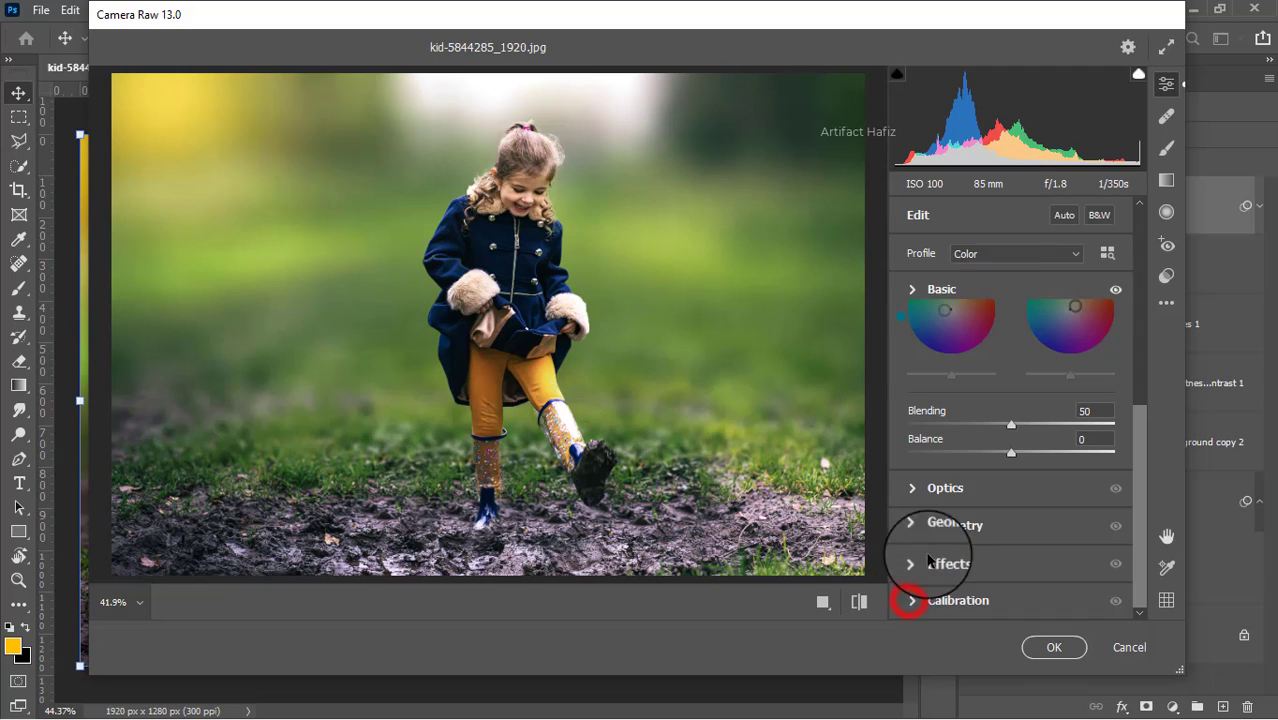
click(1010, 437)
drag(1010, 437, 1001, 451)
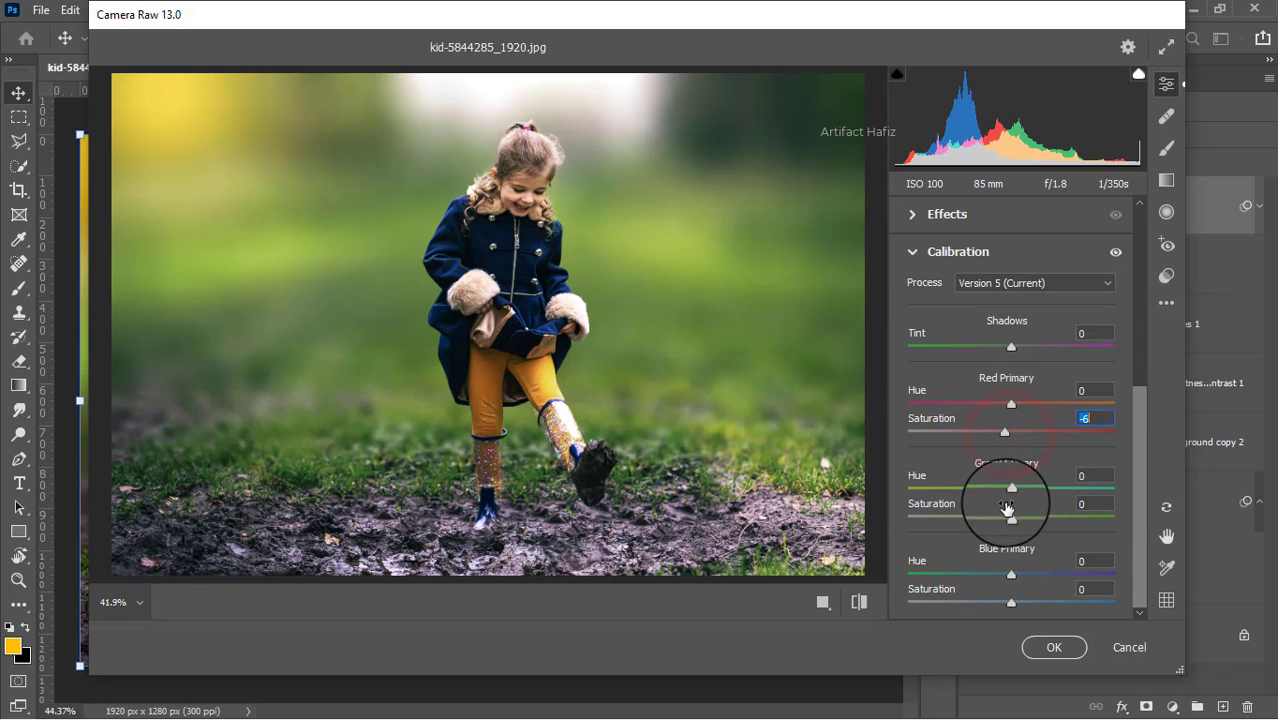
click(1012, 517)
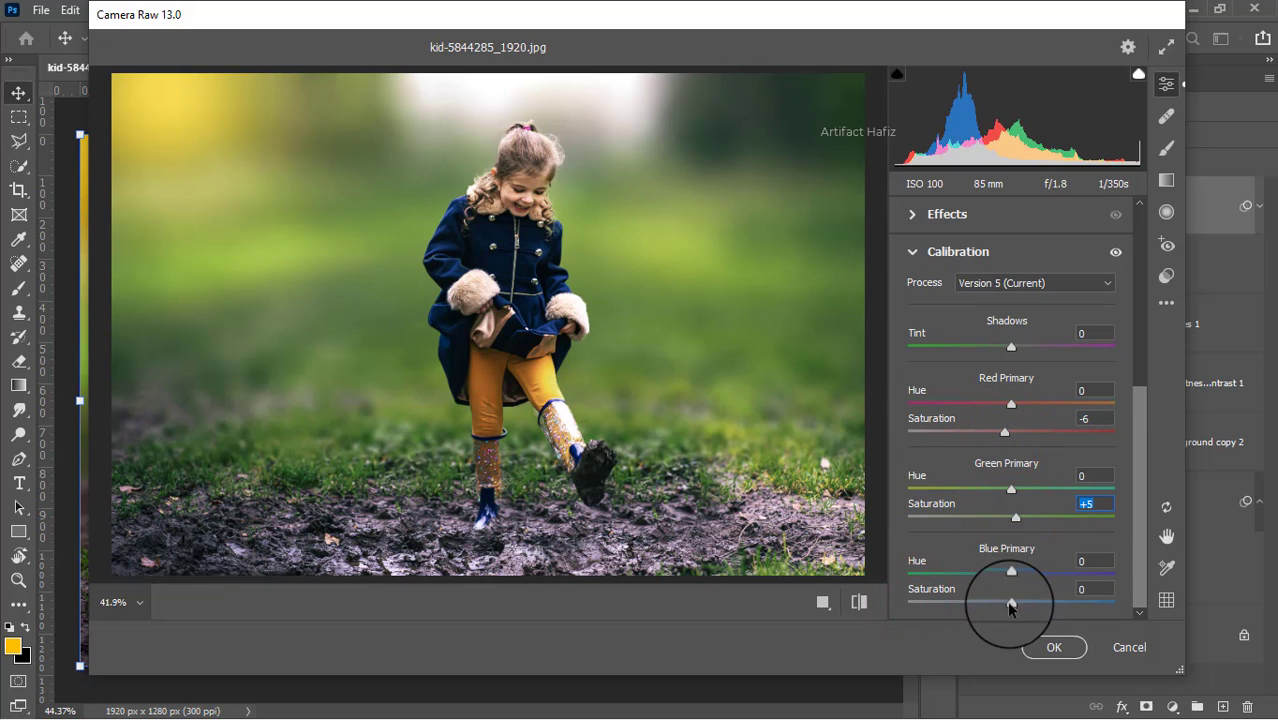
drag(1011, 602, 1018, 602)
scroll(1015, 530, up, 1)
scroll(1015, 525, up, 1)
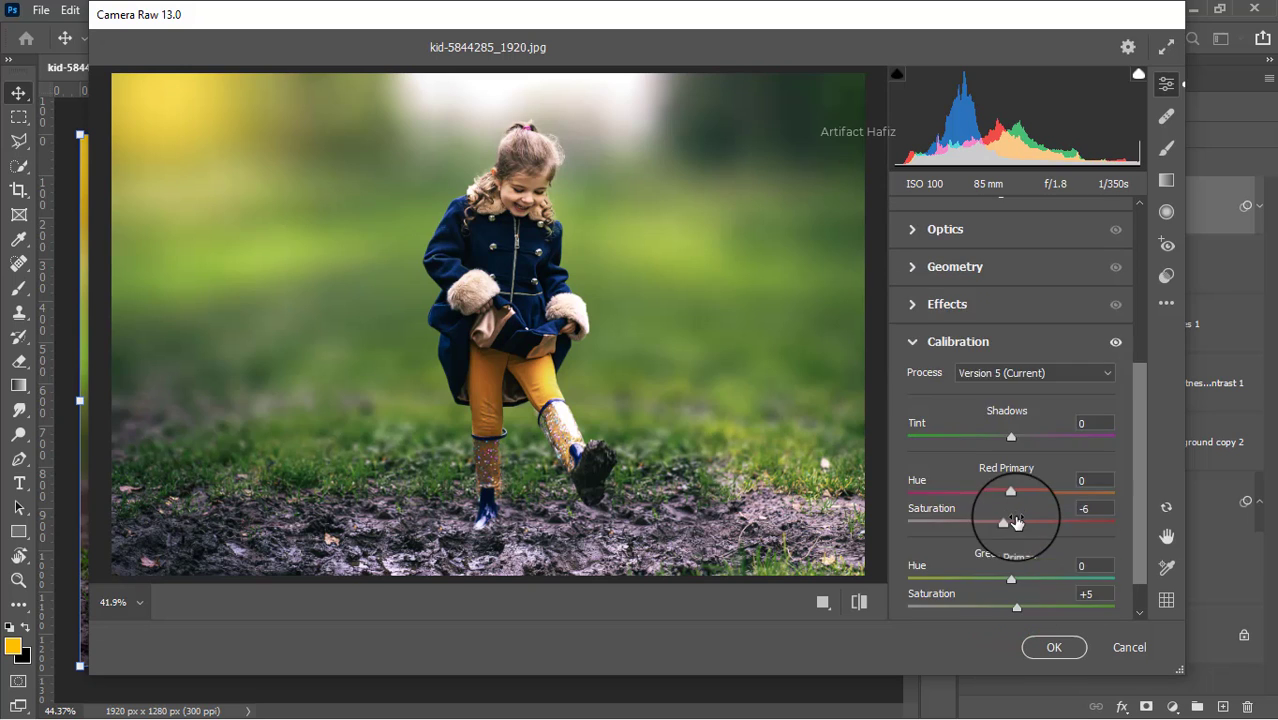
scroll(1000, 480, up, 1)
Step: Add a -17 vignette and apply the Camera Raw filter to Layer 2
click(913, 351)
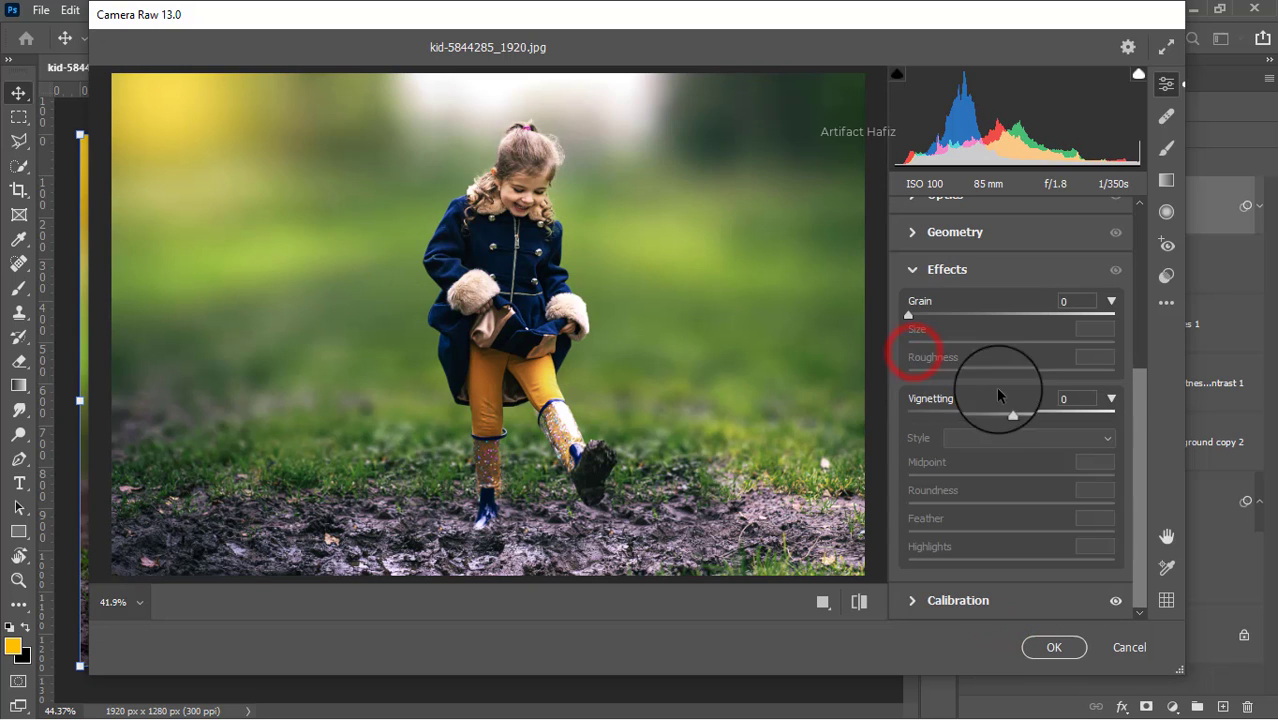
drag(1010, 410, 993, 412)
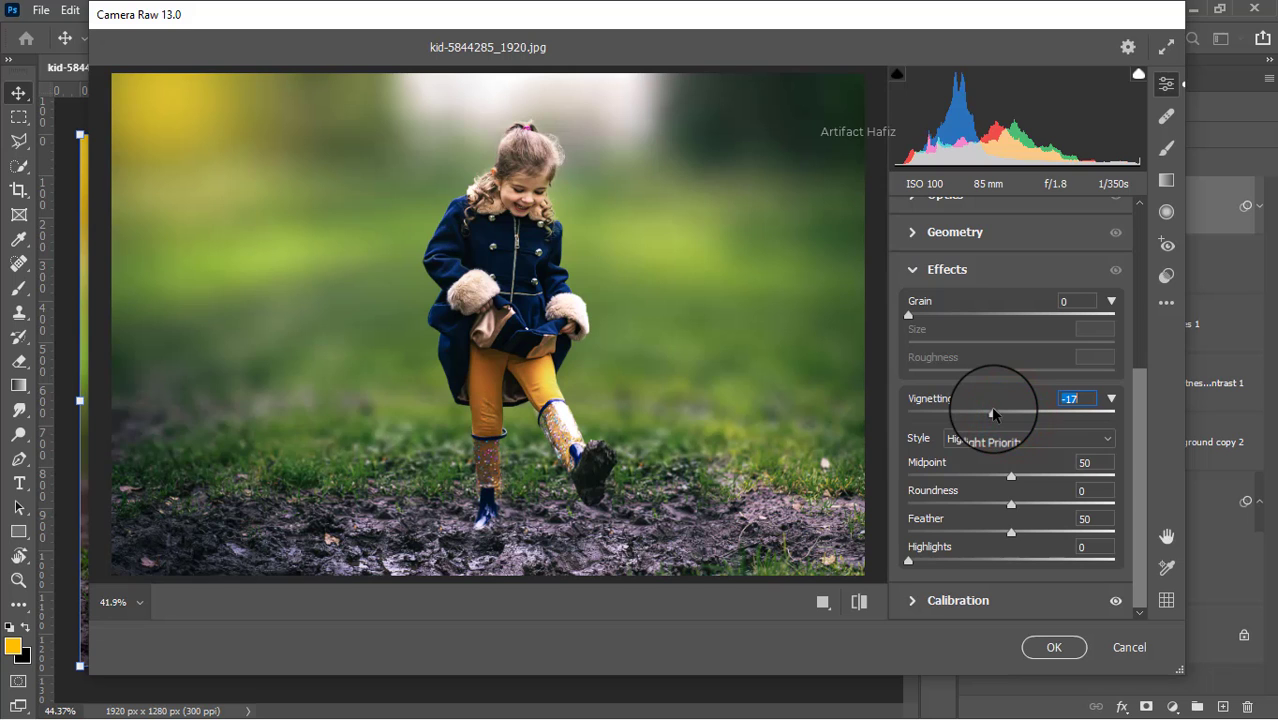
click(1040, 647)
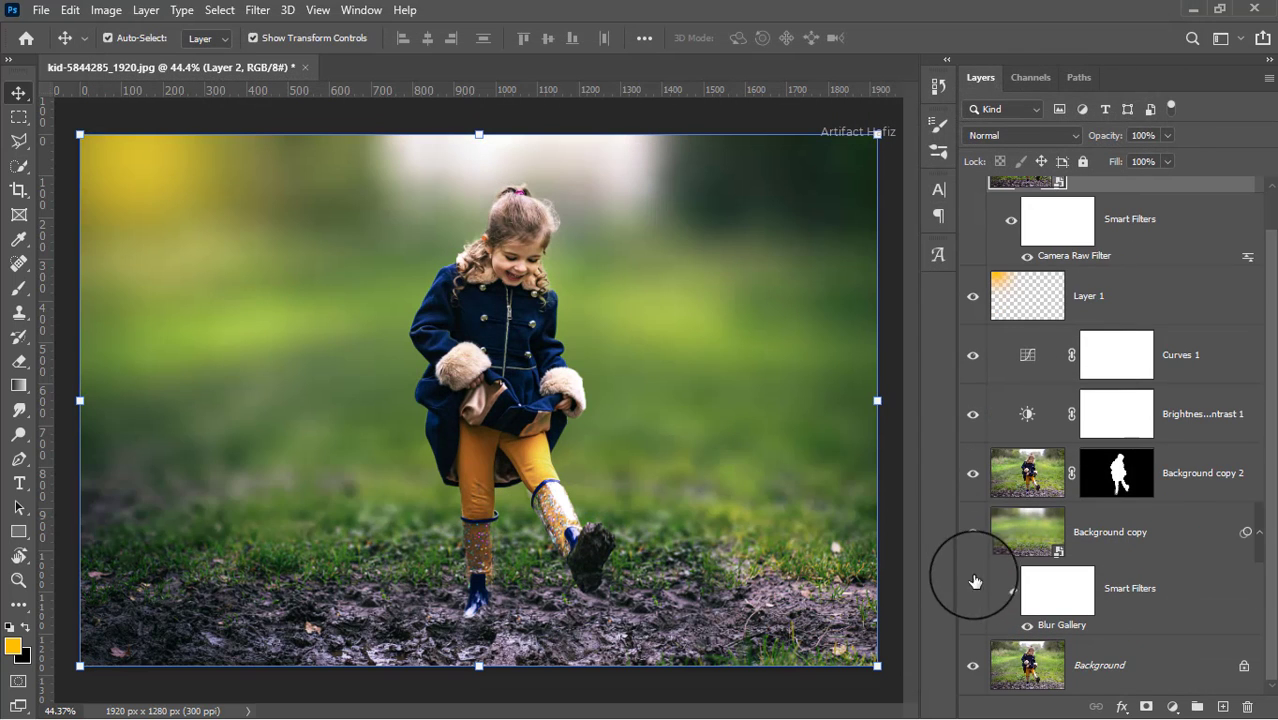
Step: Alt-click the Background visibility to compare the original photo with the result
alt+click(973, 666)
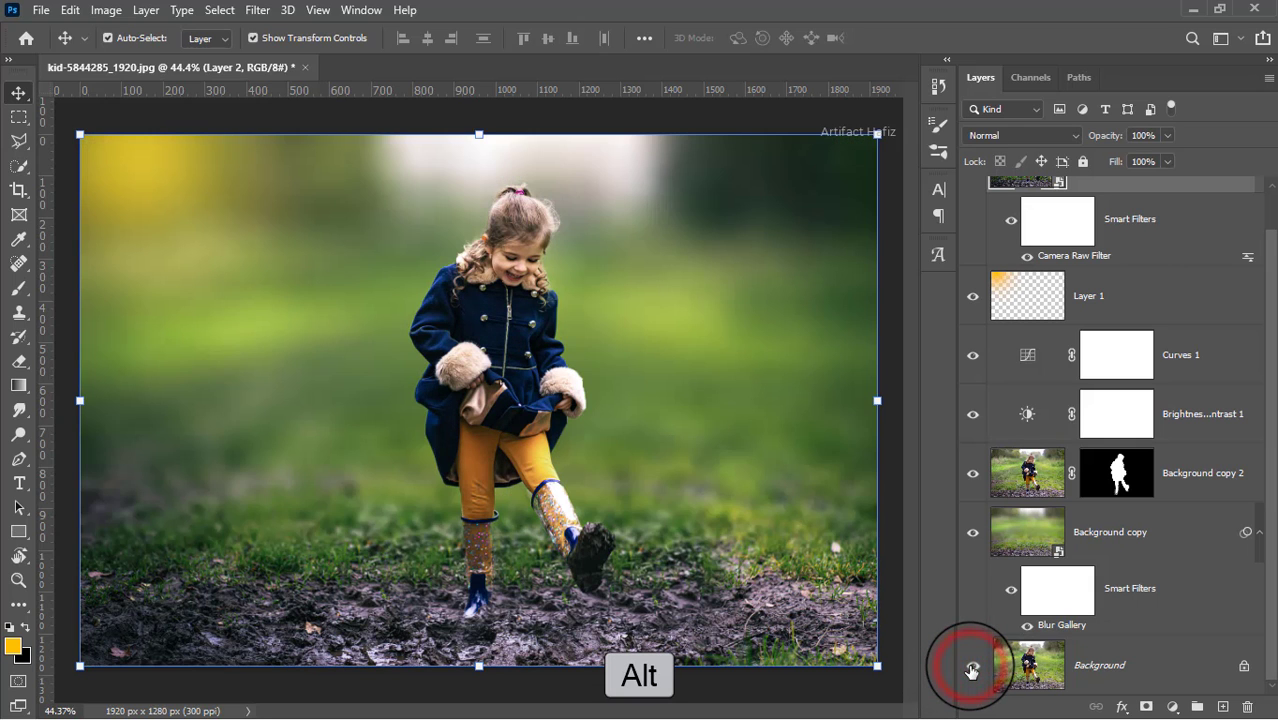
alt+click(971, 669)
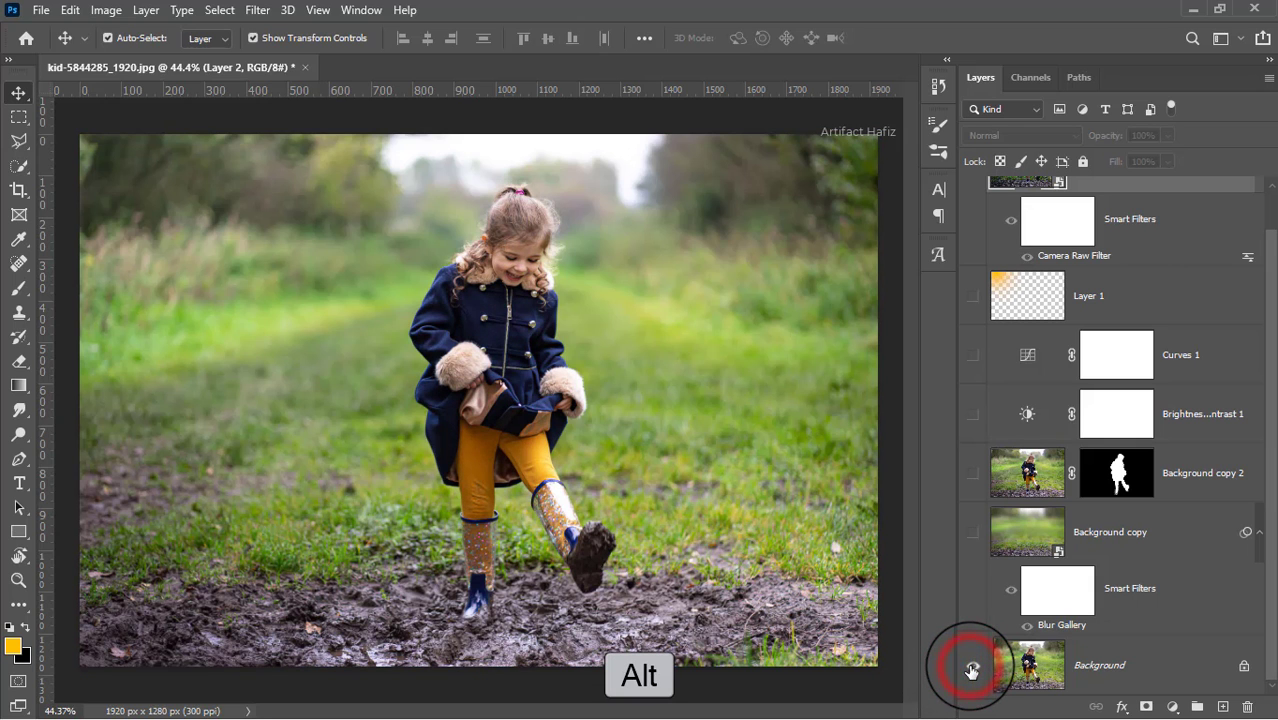
alt+click(971, 669)
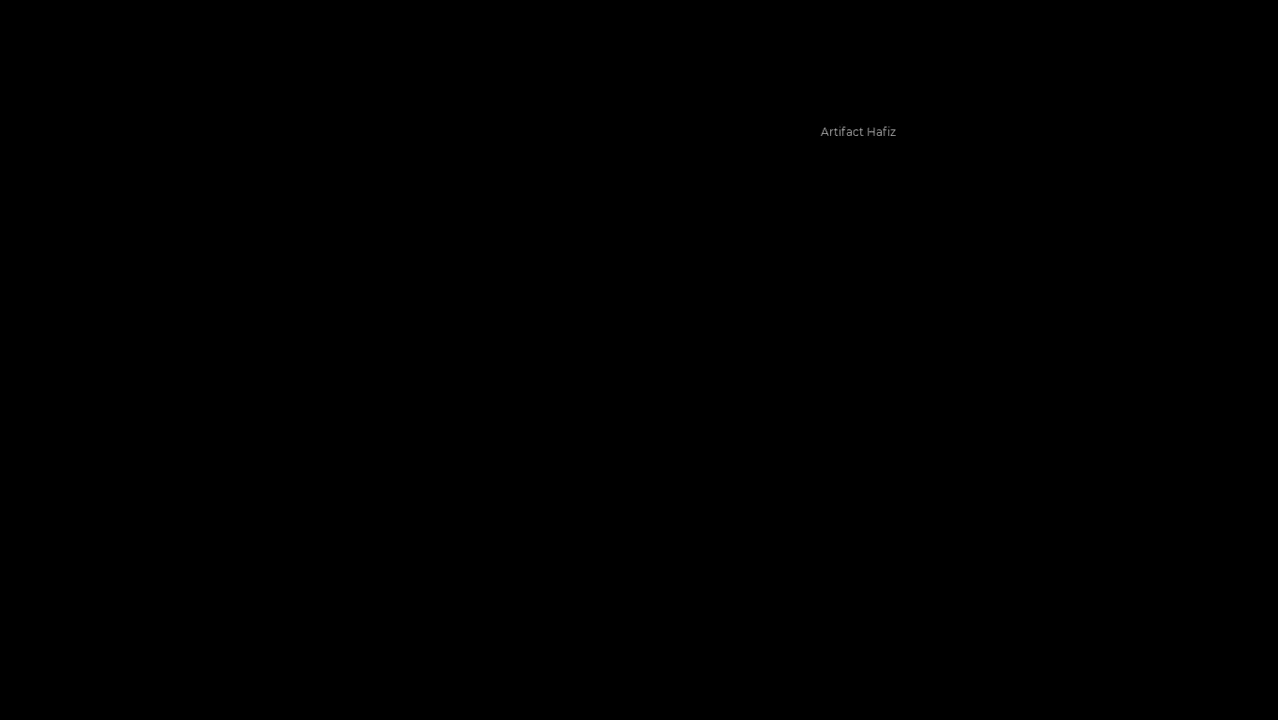